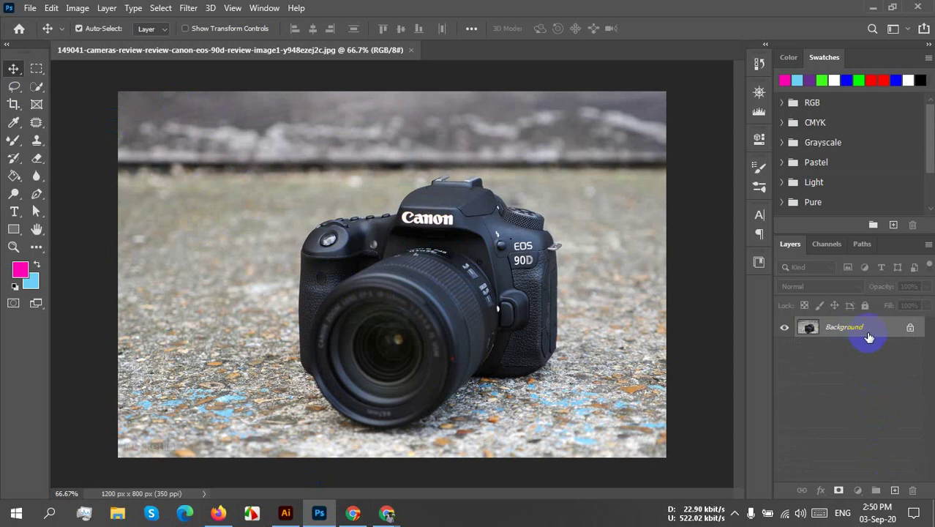
Step: Duplicate the Background layer within the same document as Background copy
left_click_drag(868, 337, 868, 340)
right_click(871, 331)
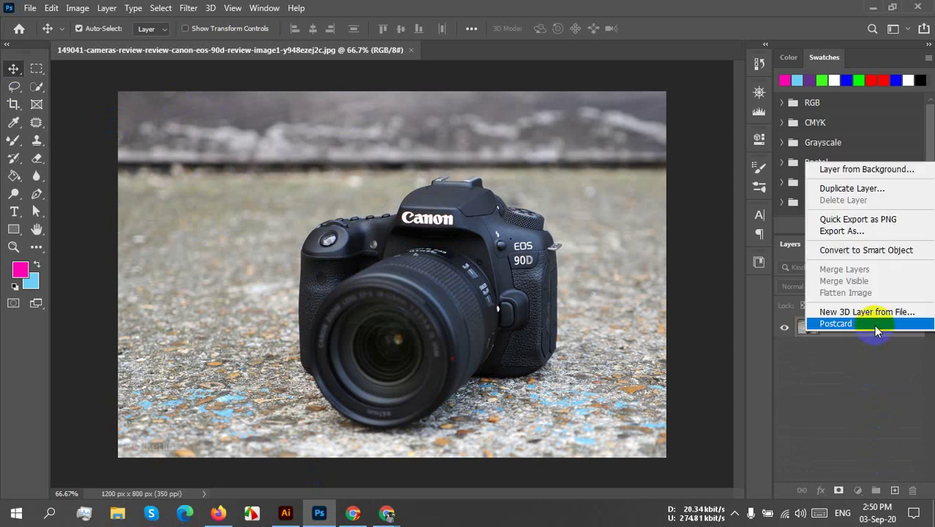
left_click(858, 190)
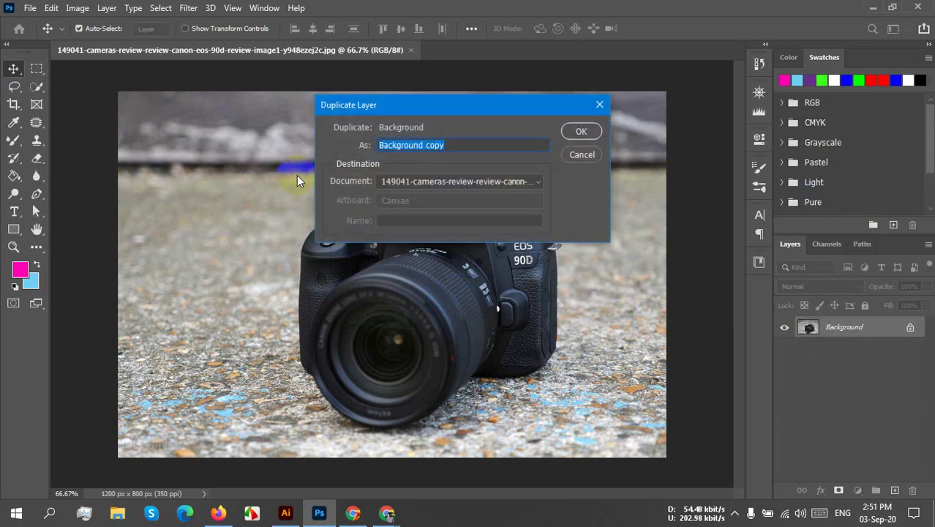
left_click(583, 132)
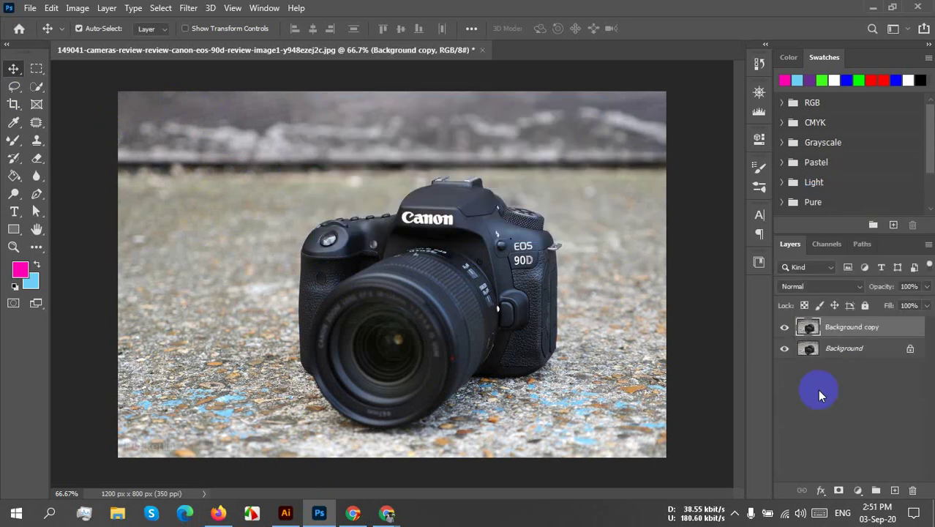
Step: Duplicate the Background layer once more and delete that extra copy
left_click_drag(877, 352, 898, 492)
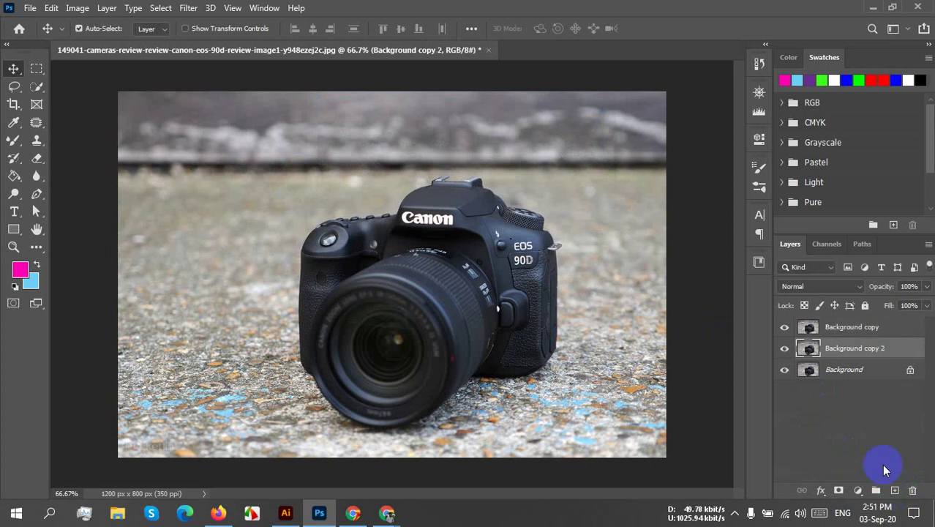
left_click_drag(897, 348, 912, 490)
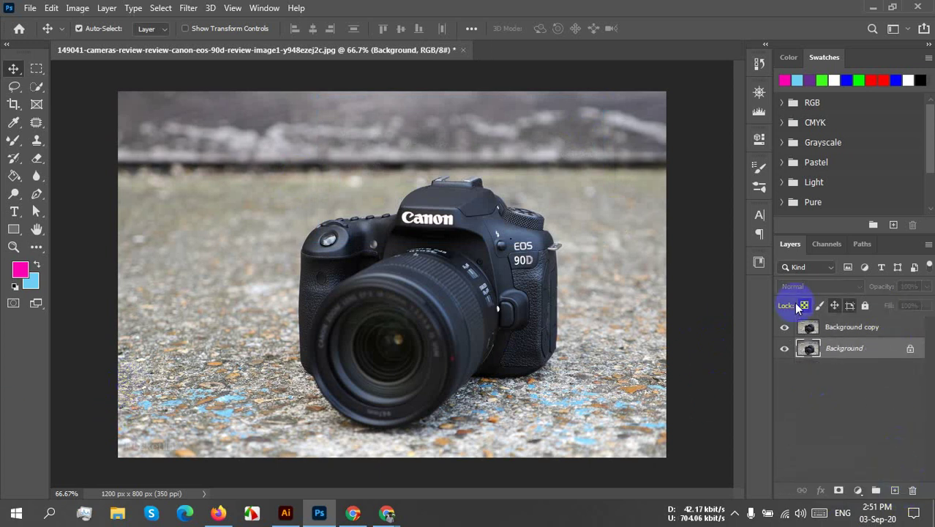
Step: Add an empty layer between Background and Background copy, and hide both photo layers
left_click(784, 349)
left_click_drag(805, 349, 894, 495)
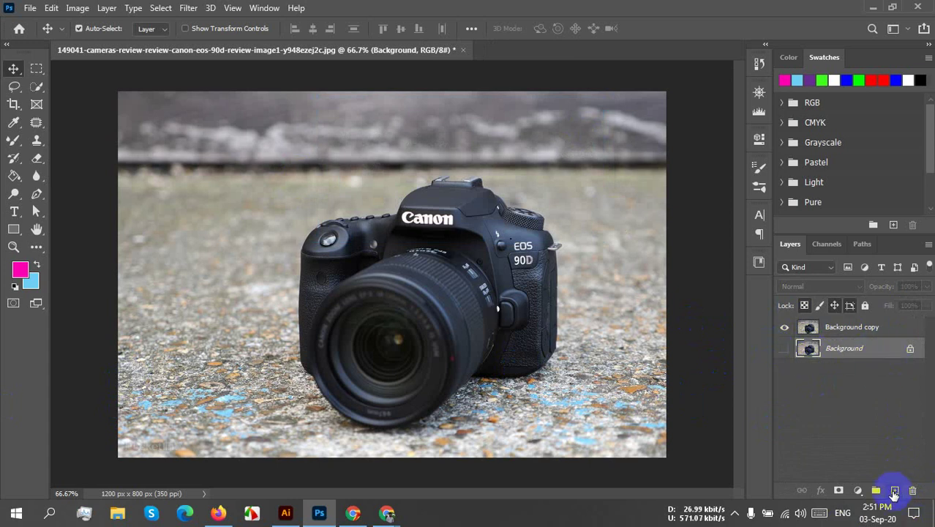
left_click(894, 491)
left_click(808, 352)
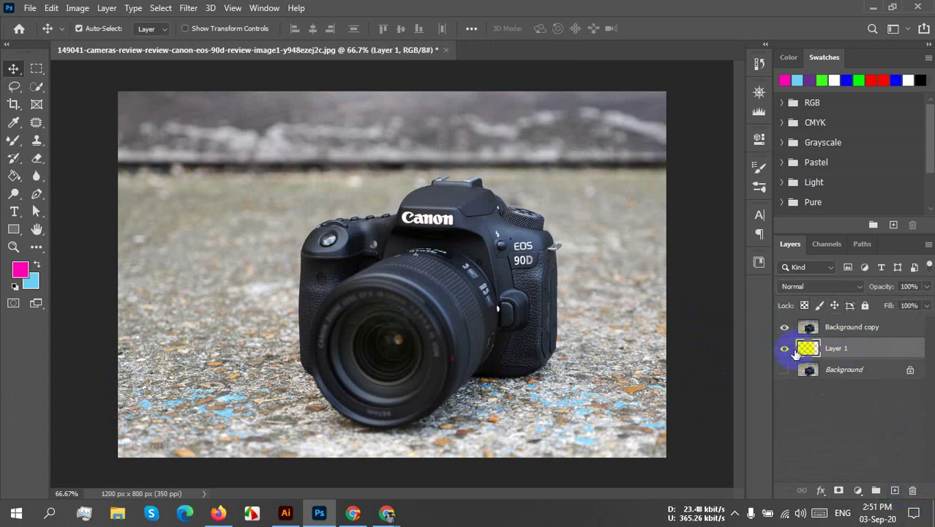
left_click(785, 329)
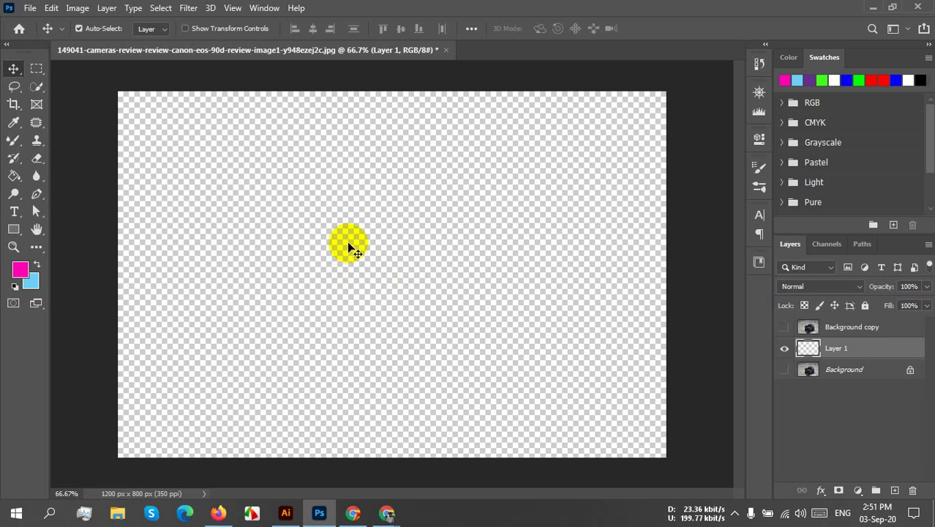
Step: Set the foreground color to white (ffffff) and the background color to black (000000)
left_click(20, 271)
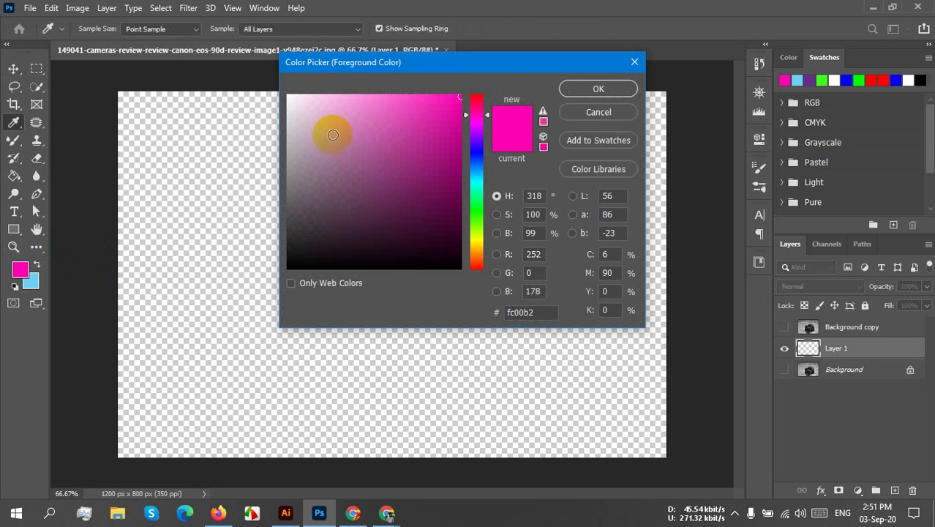
left_click_drag(334, 134, 261, 79)
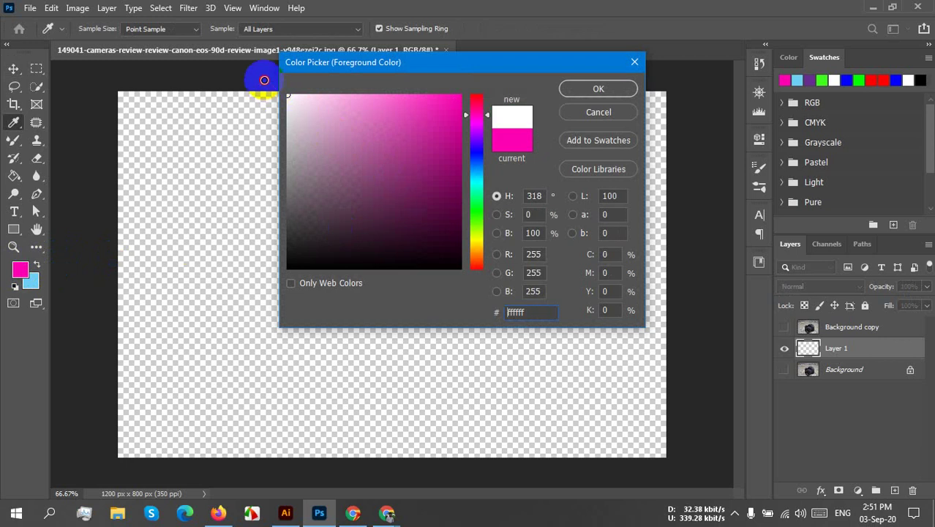
left_click(600, 89)
key("v")
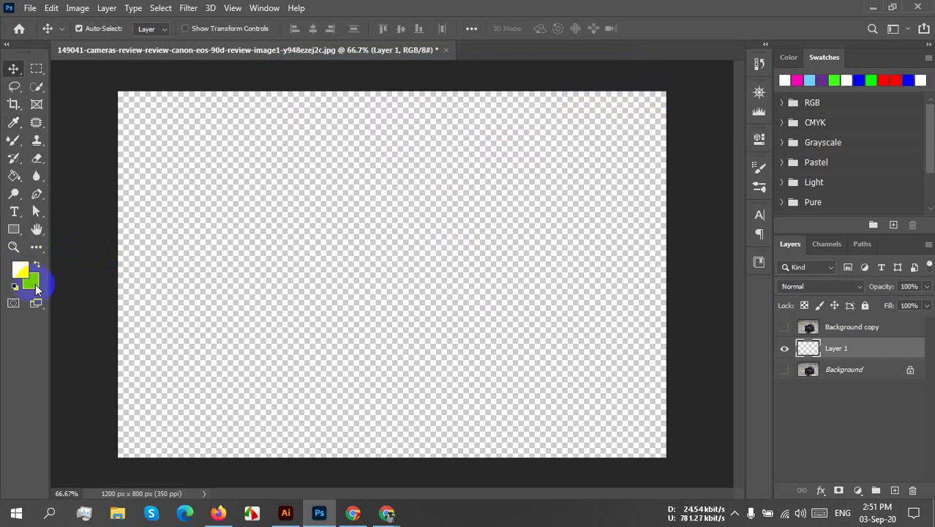
left_click(32, 283)
left_click_drag(343, 253, 270, 273)
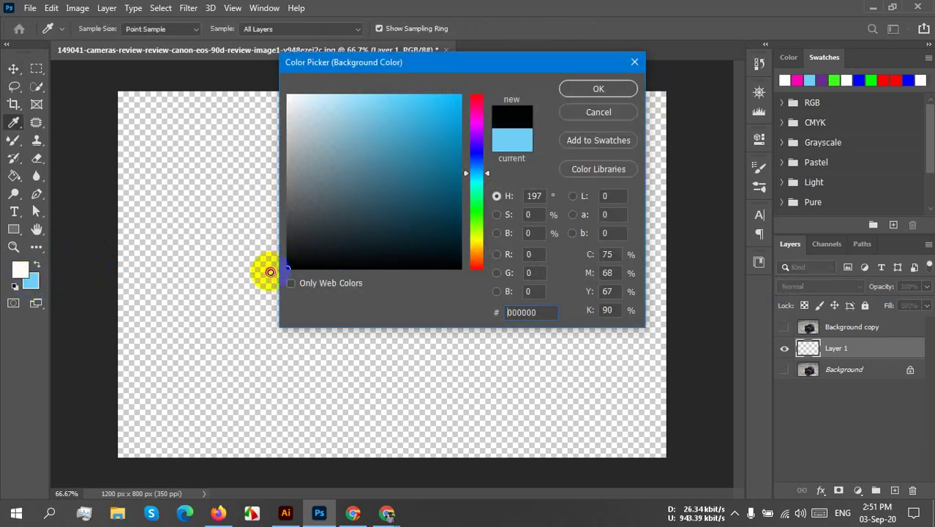
left_click(598, 89)
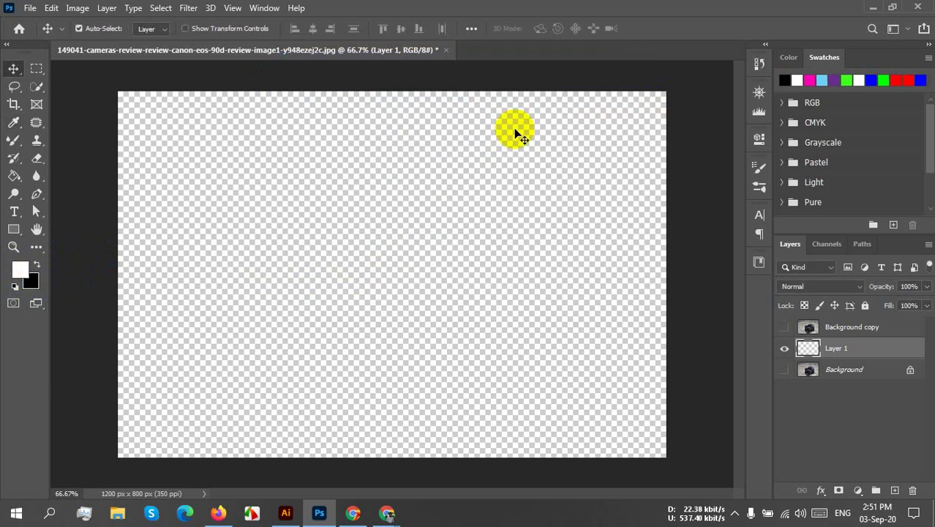
left_click(20, 269)
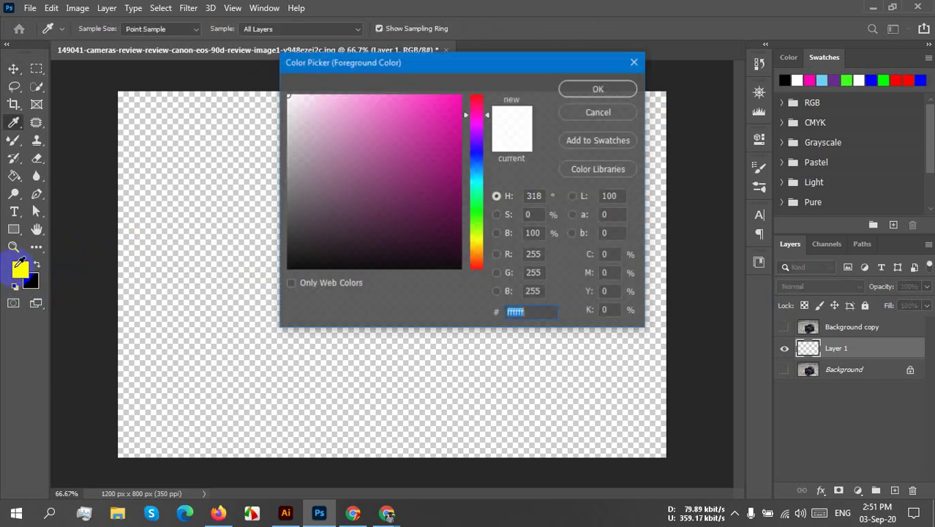
left_click(615, 90)
key("v")
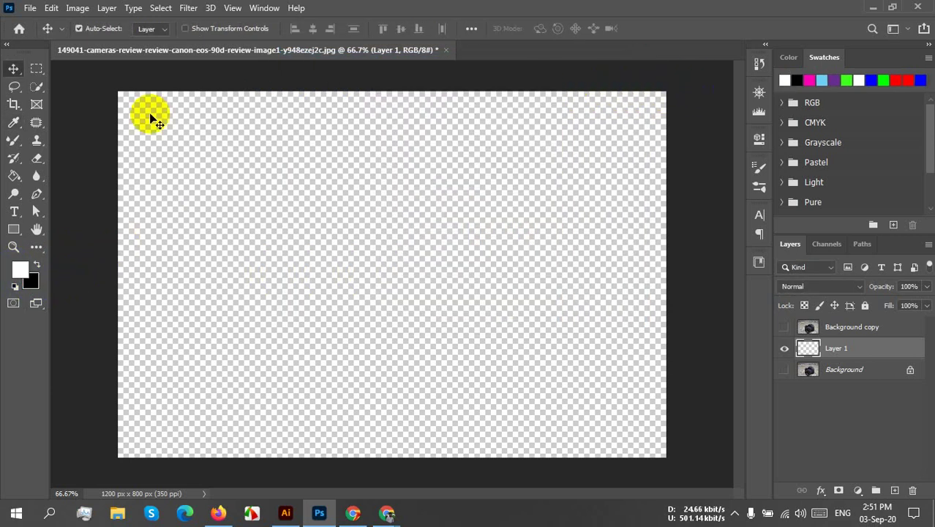
Step: Fill Layer 1 with the white foreground color at 100% opacity and make the Background copy layer visible again
left_click(14, 176)
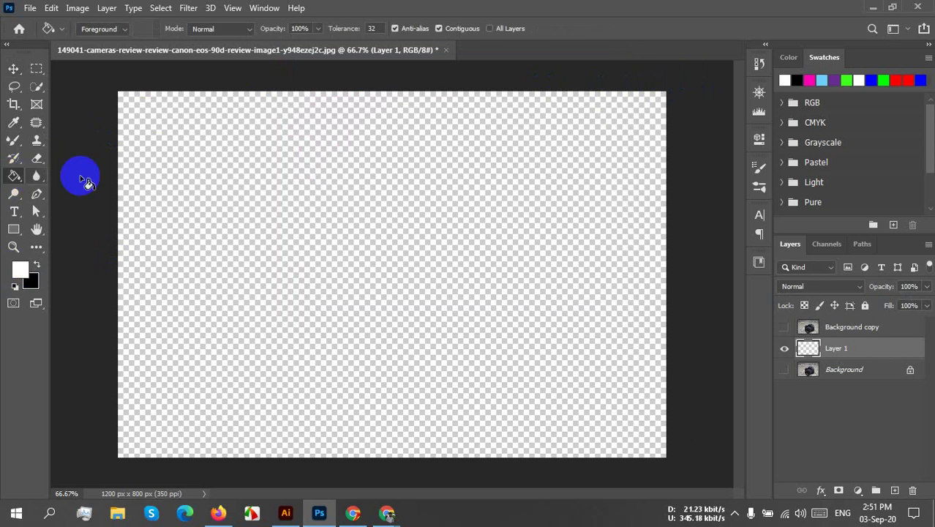
left_click(224, 189)
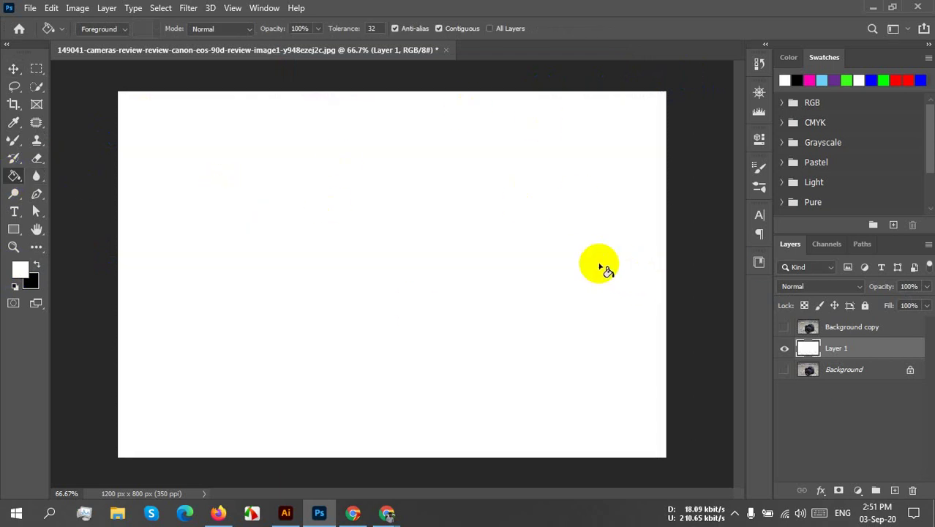
left_click(51, 9)
left_click(85, 220)
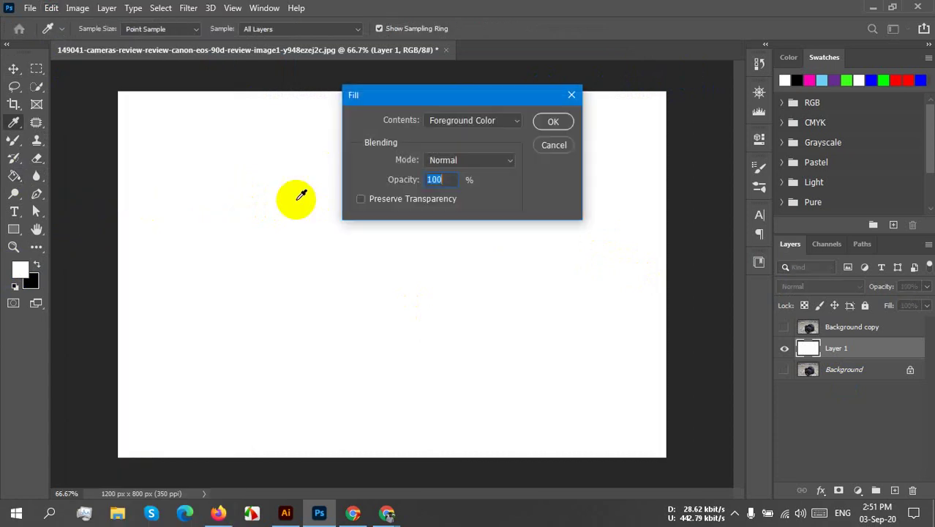
left_click(546, 122)
key("g")
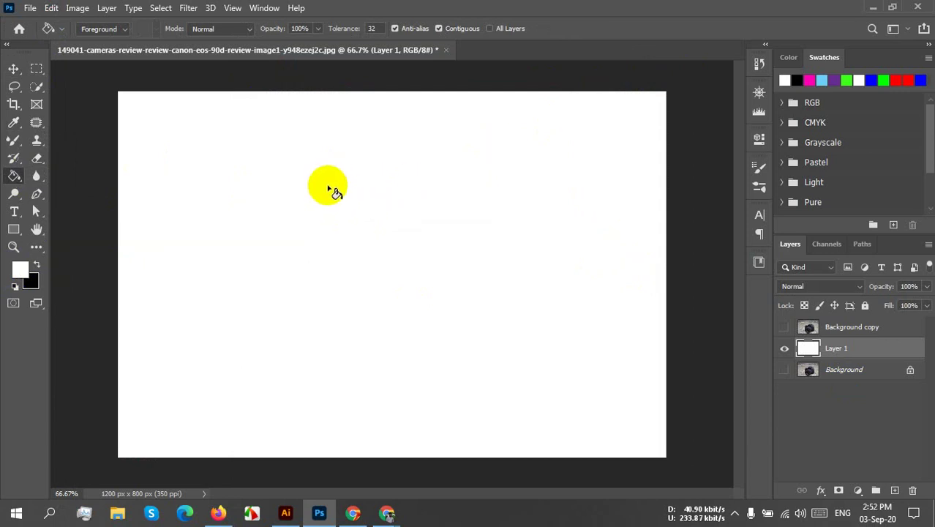
left_click(784, 327)
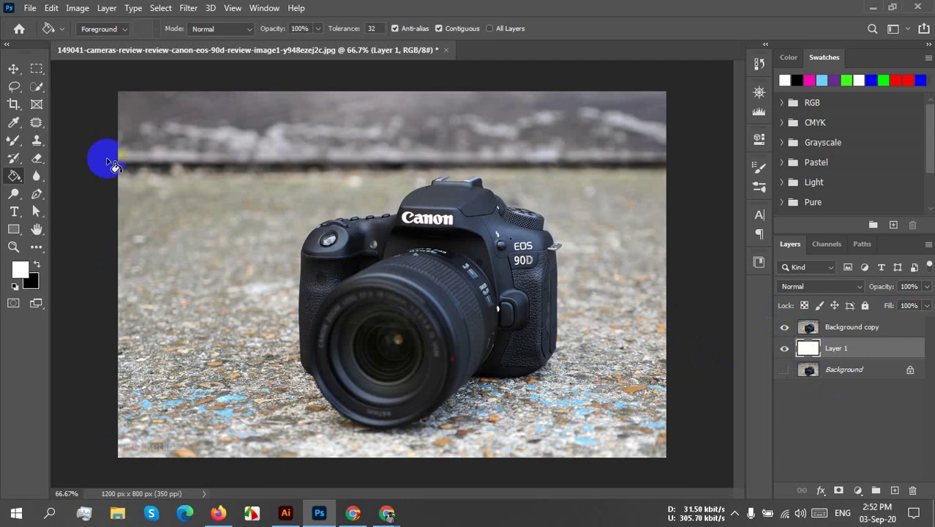
Step: Try to select the camera with Quick Selection and Select Subject while Layer 1 is the active layer
left_click(408, 231)
left_click(35, 90)
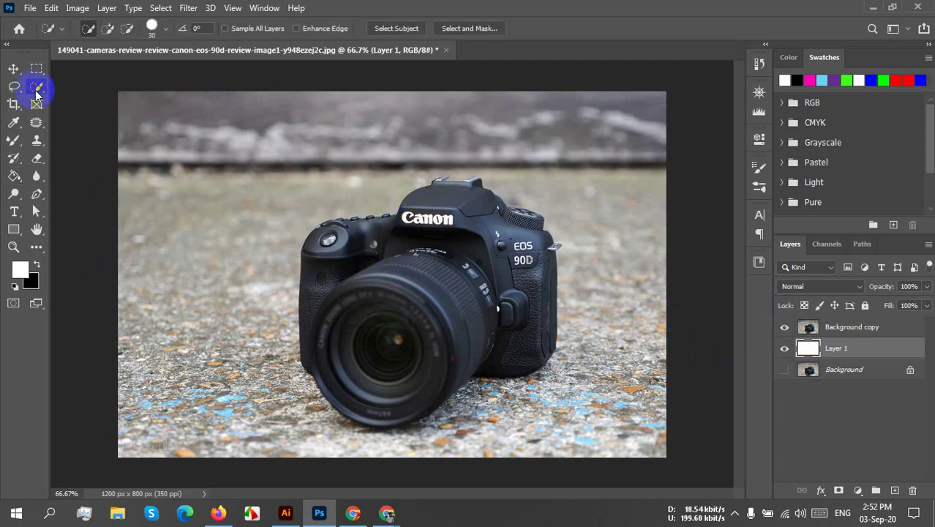
left_click(393, 268)
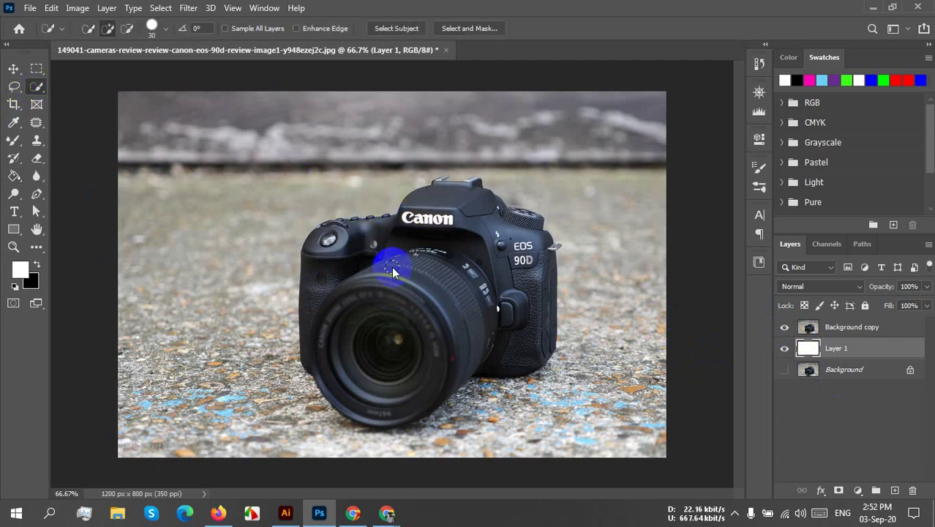
left_click(396, 28)
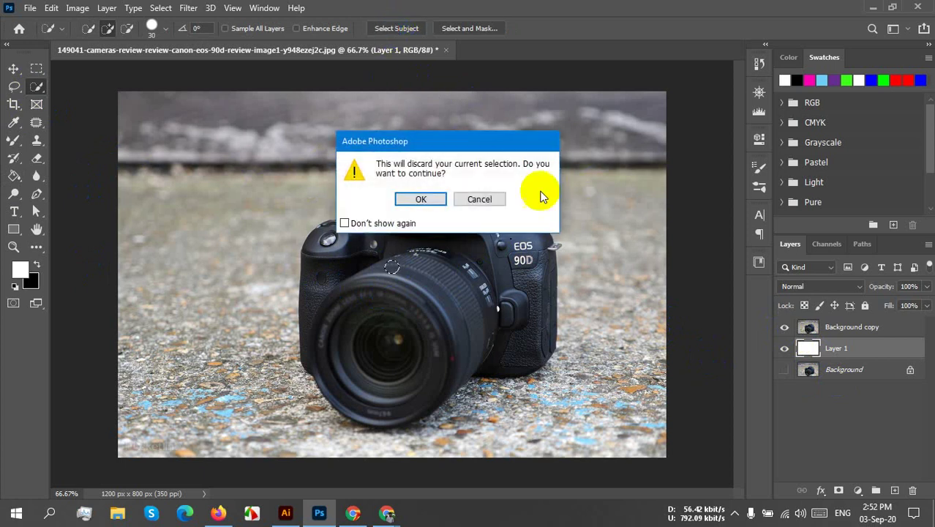
left_click(423, 198)
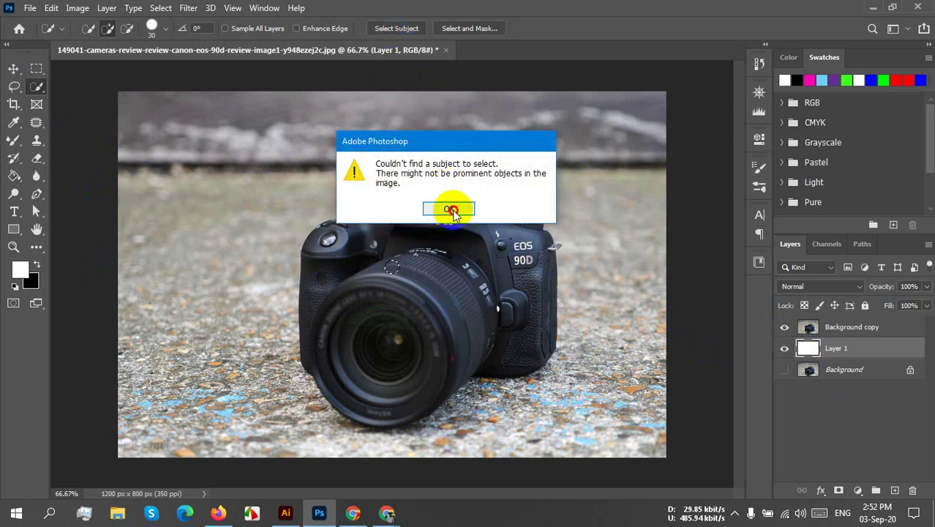
left_click(452, 210)
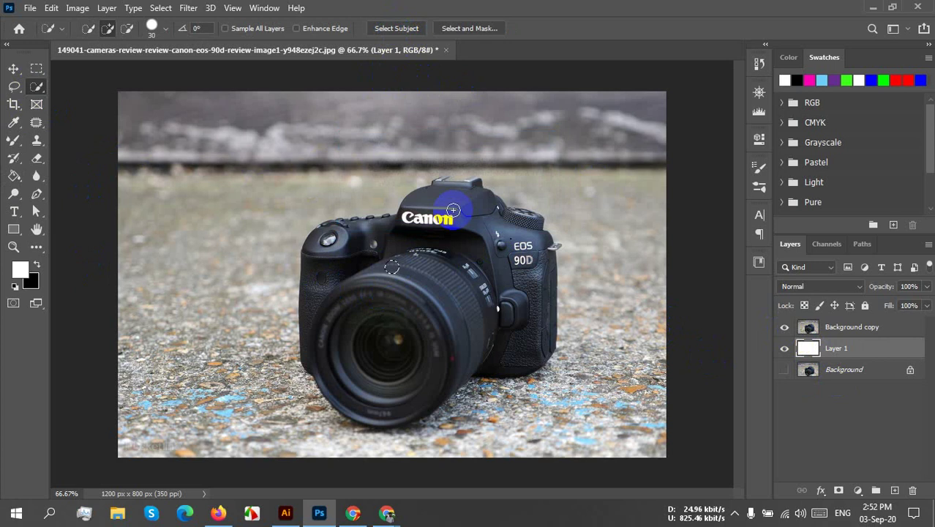
Step: Select the camera on the Background copy layer with Select Subject, discarding the current selection
left_click(872, 329)
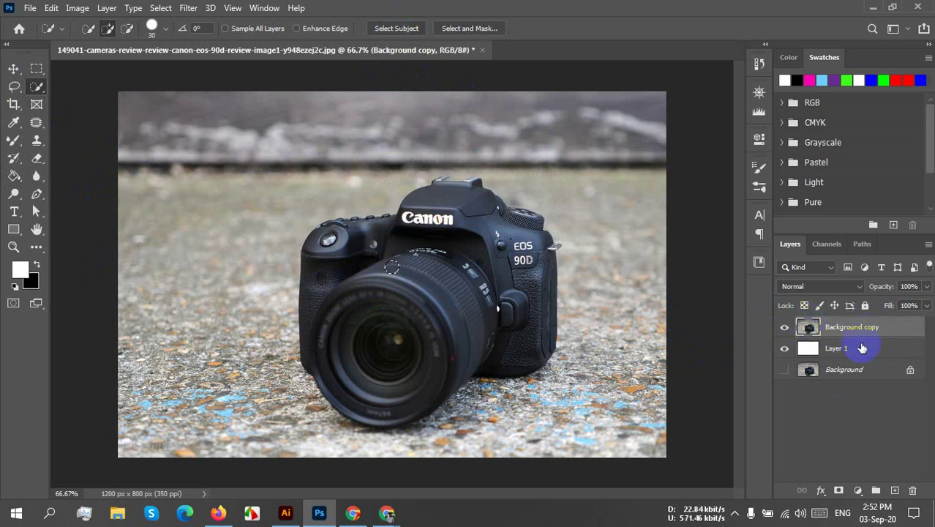
left_click(396, 28)
left_click(423, 200)
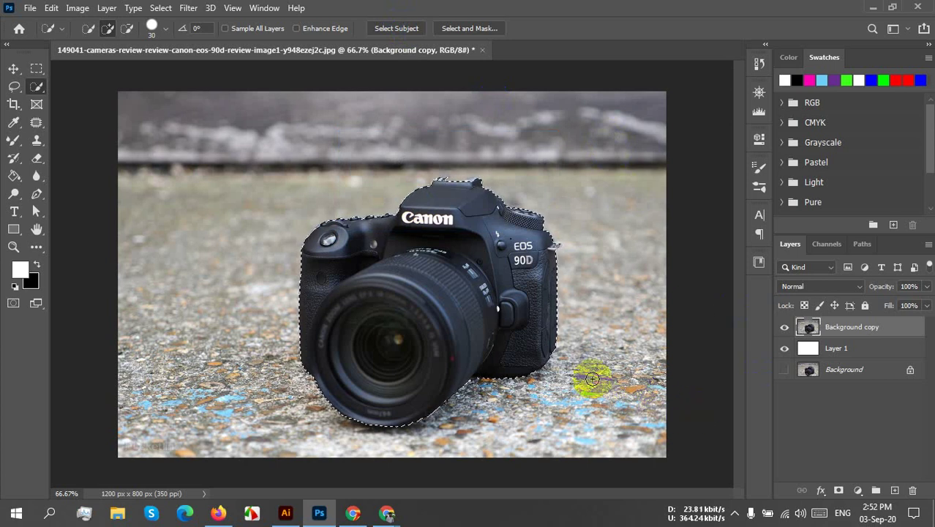
mouse_move(574, 323)
left_mouse_down()
mouse_move(564, 327)
mouse_move(564, 278)
mouse_move(526, 215)
mouse_move(520, 457)
left_mouse_up()
Step: Check the selection edges around the camera's upper body and convert the selection into a work path
scroll(455, 219, "up", 8)
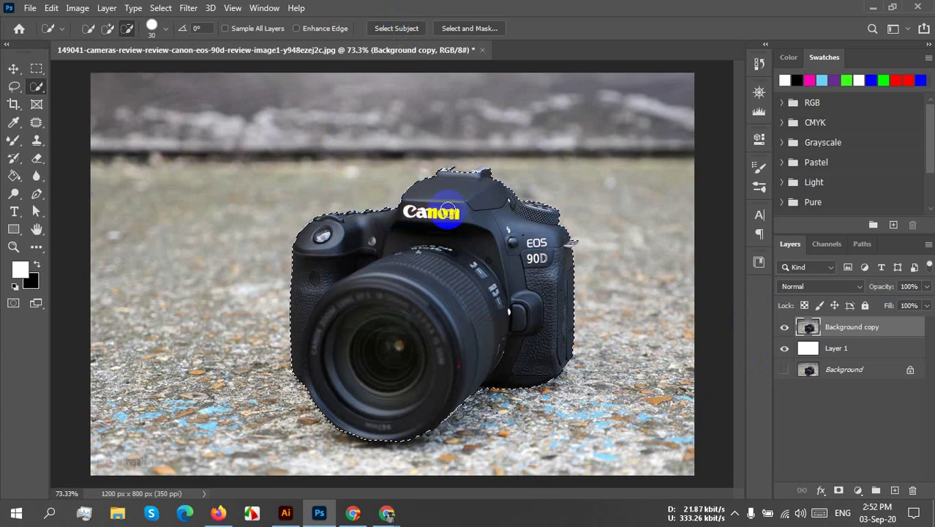
scroll(473, 166, "up", 4)
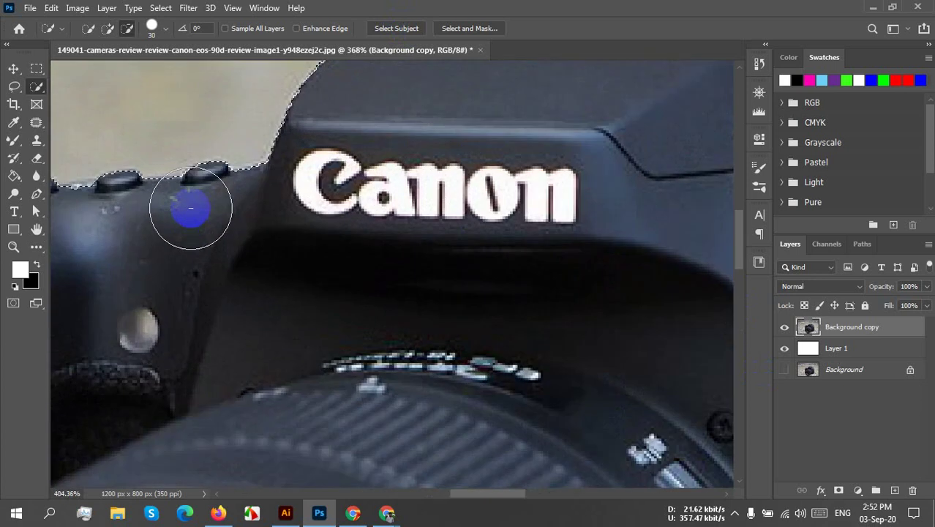
scroll(701, 123, "down", 4)
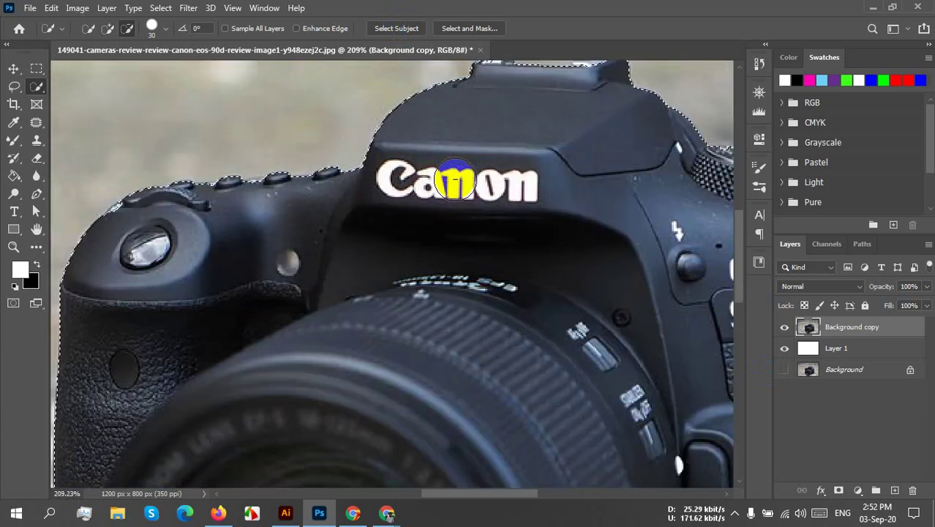
mouse_move(585, 119)
left_mouse_down()
mouse_move(387, 349)
mouse_move(385, 298)
left_mouse_up()
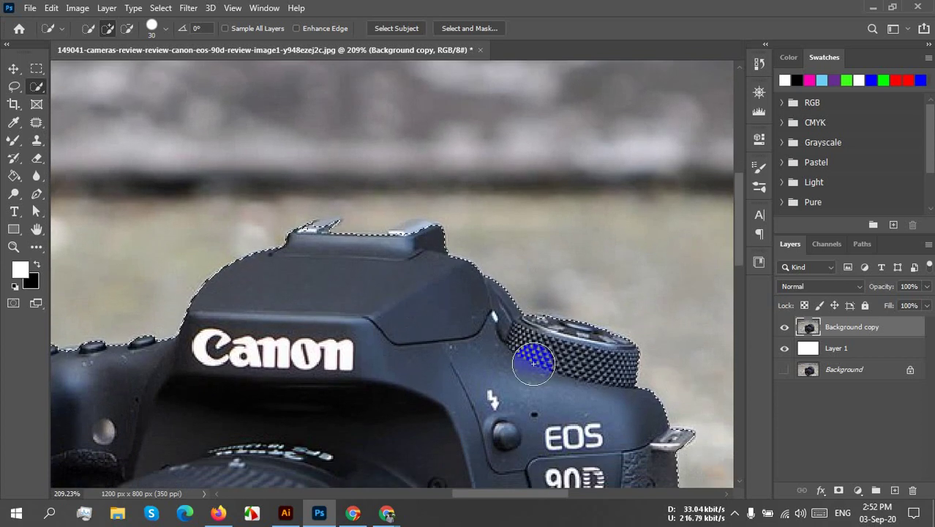
left_click(861, 244)
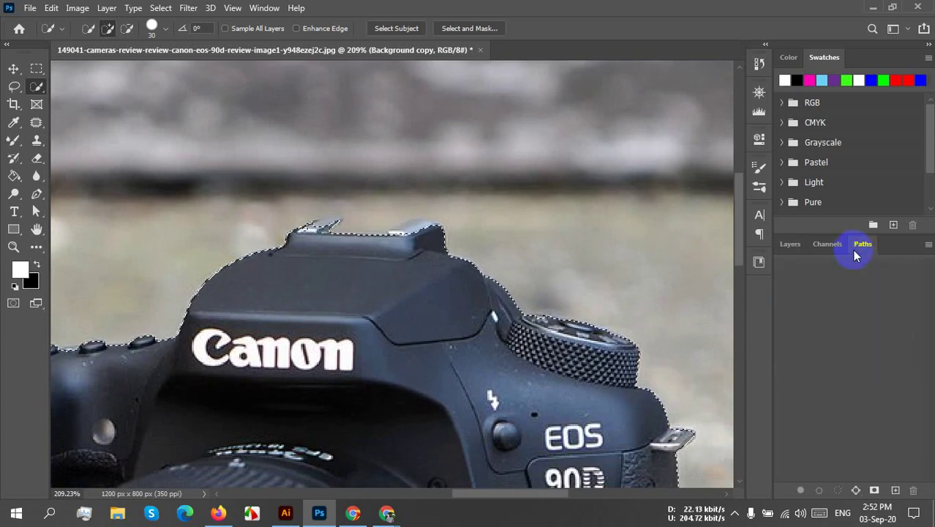
left_click(857, 489)
Step: Move the work path's anchor points onto the outline of the camera's hot shoe with the Direct Selection tool
scroll(378, 259, "up", 2)
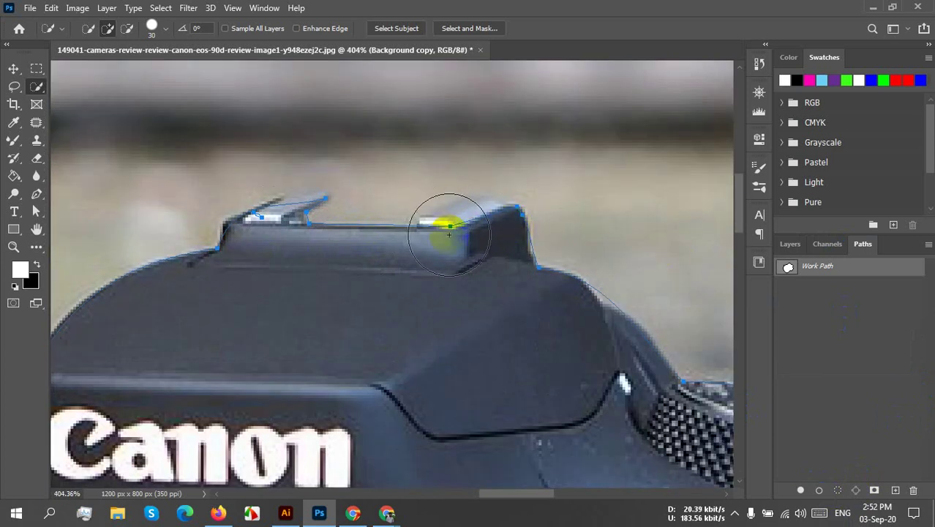
left_click(36, 211)
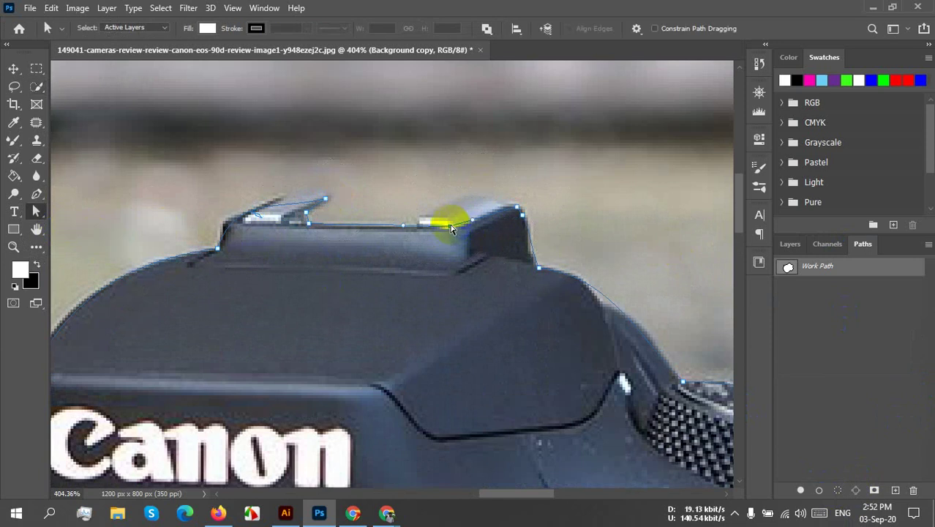
left_click_drag(447, 225, 418, 231)
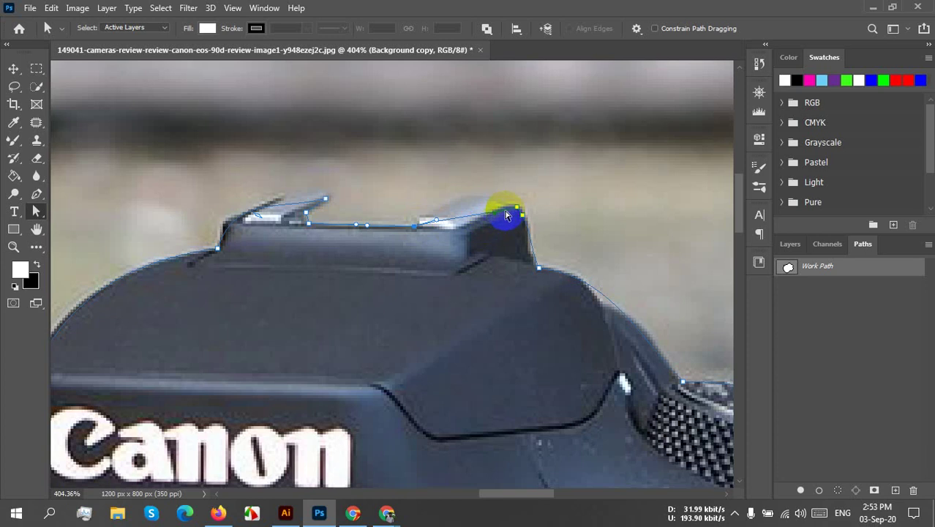
left_click_drag(518, 212, 474, 198)
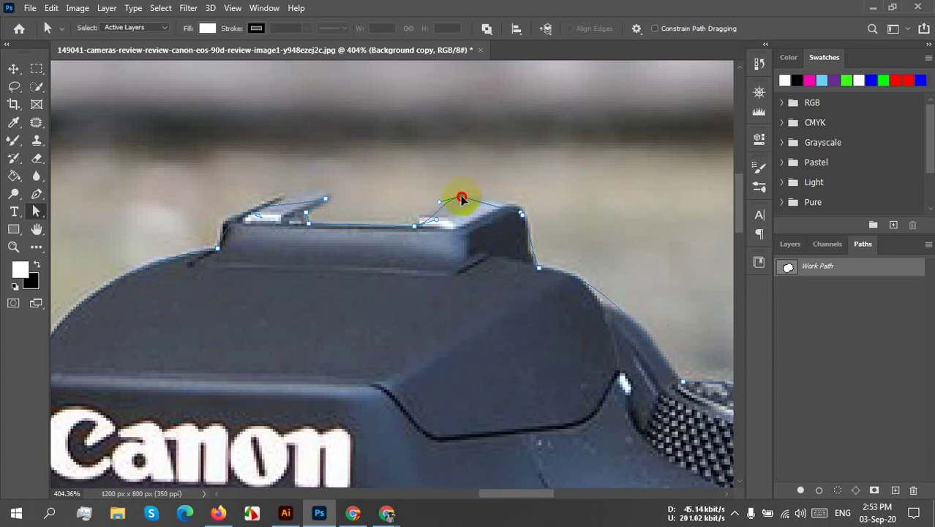
left_click(521, 215)
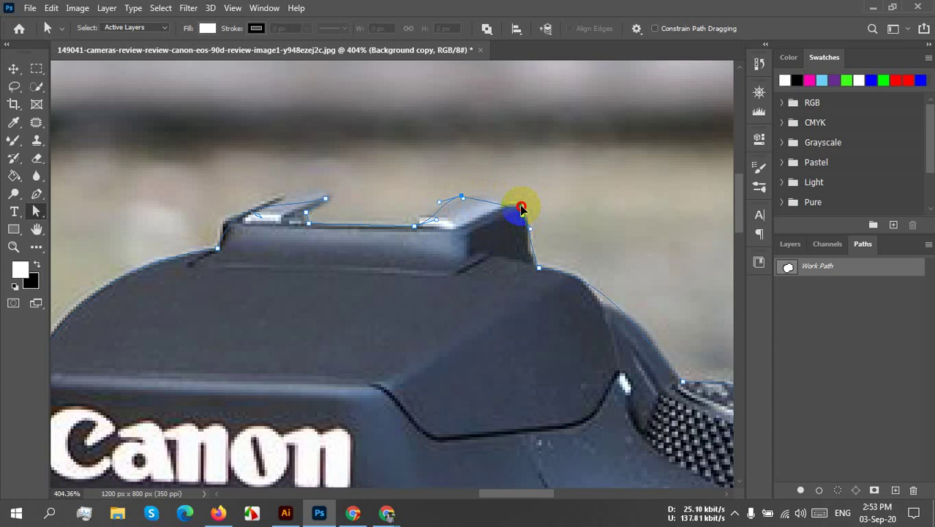
left_click(522, 215)
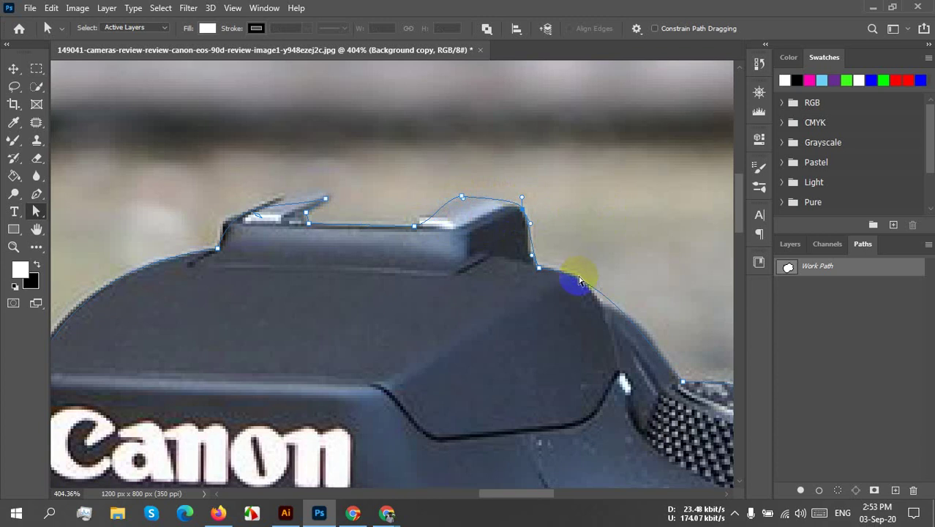
Step: Examine how closely the work path follows the camera's mode dial, right side, base and top
key("h")
left_click_drag(579, 280, 681, 385)
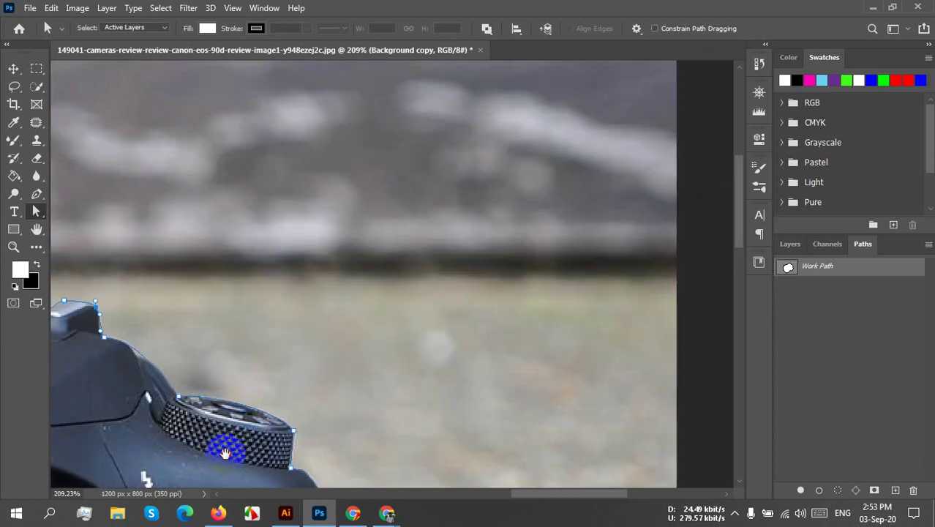
left_click_drag(225, 453, 462, 313)
left_click_drag(503, 370, 408, 306)
left_click_drag(630, 333, 67, 488)
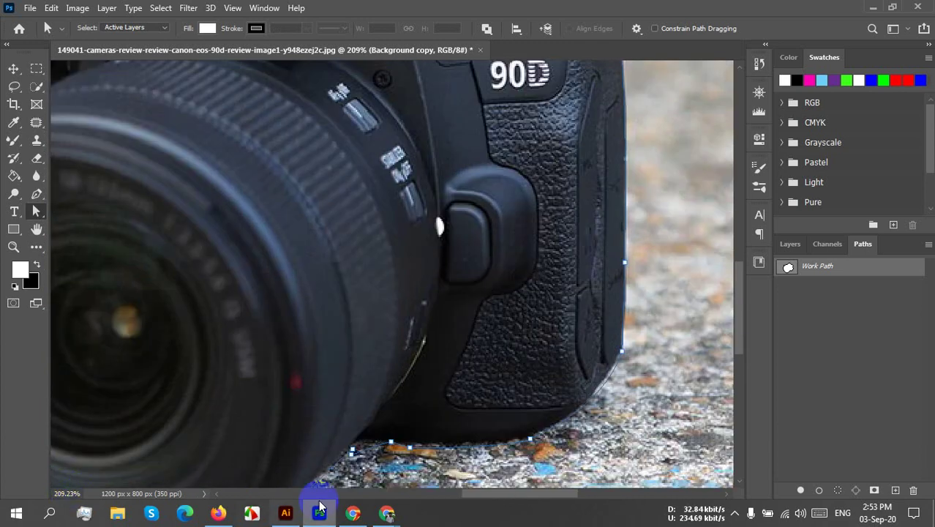
scroll(484, 443, "down", 2)
scroll(476, 434, "up", 4)
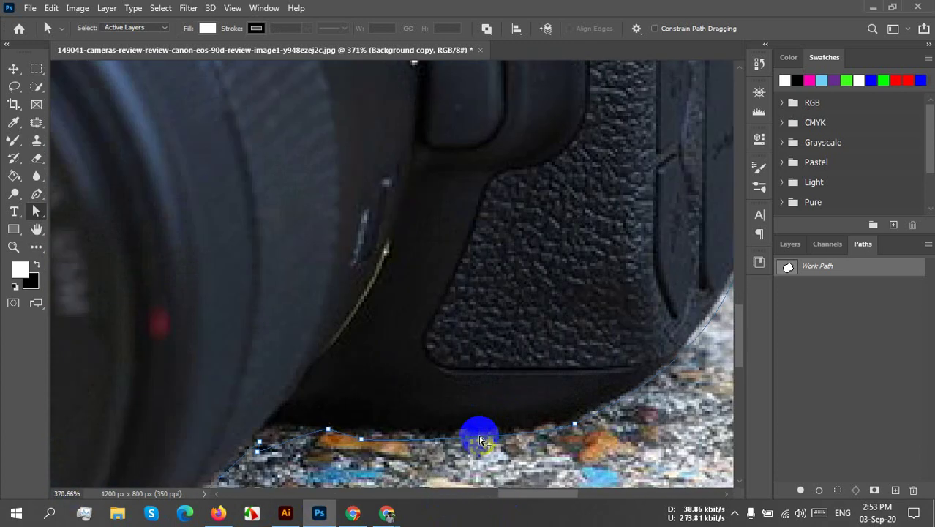
scroll(322, 431, "down", 2)
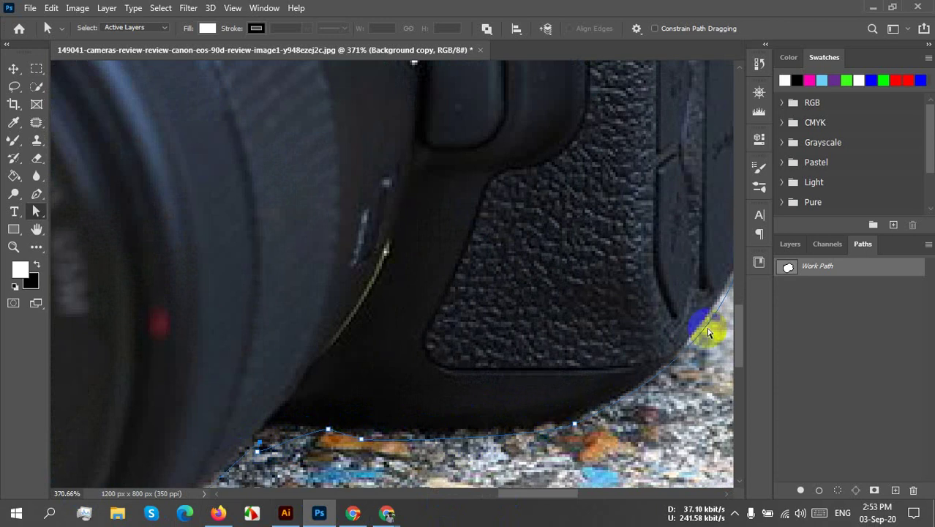
scroll(476, 340, "down", 1)
scroll(476, 337, "down", 2)
scroll(448, 217, "up", 2)
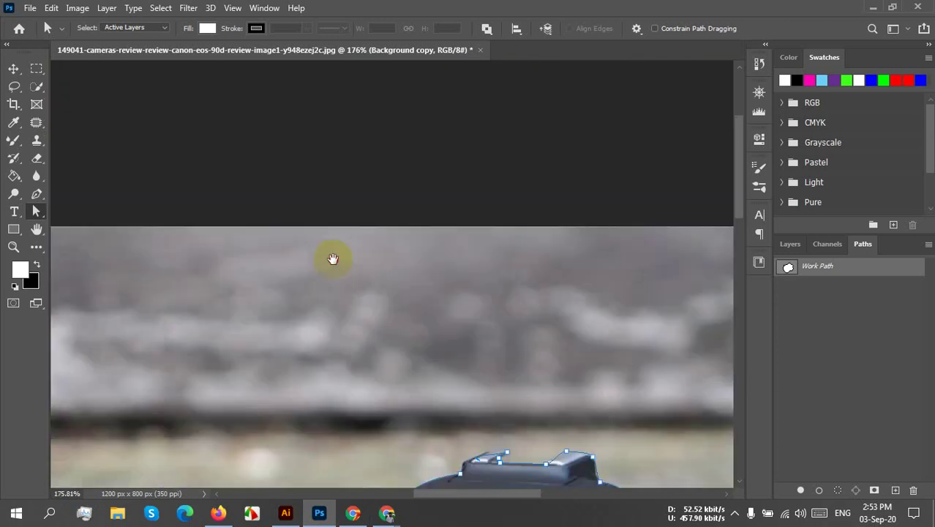
left_click_drag(329, 256, 150, 261)
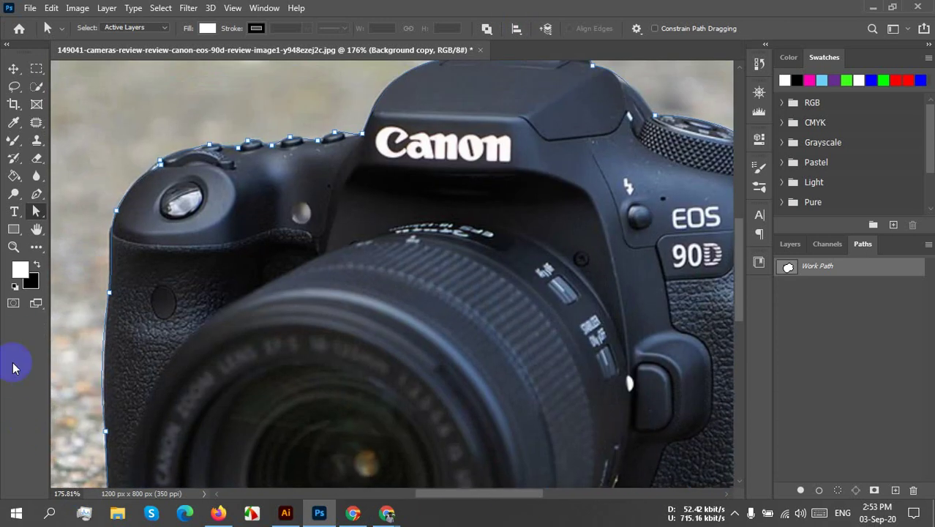
Step: Try to adjust the work path by moving the anchor point on the grip's outer edge slightly outward
scroll(123, 297, "up", 2)
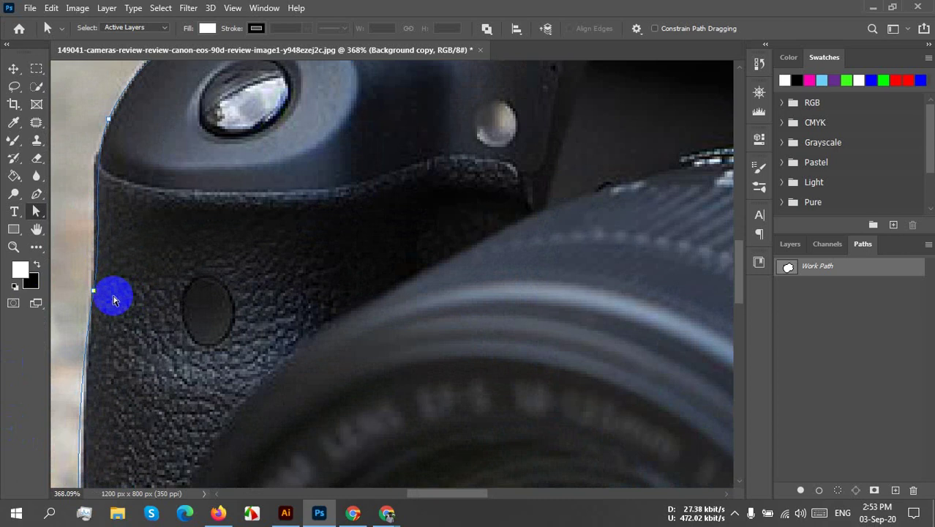
left_click_drag(92, 293, 85, 294)
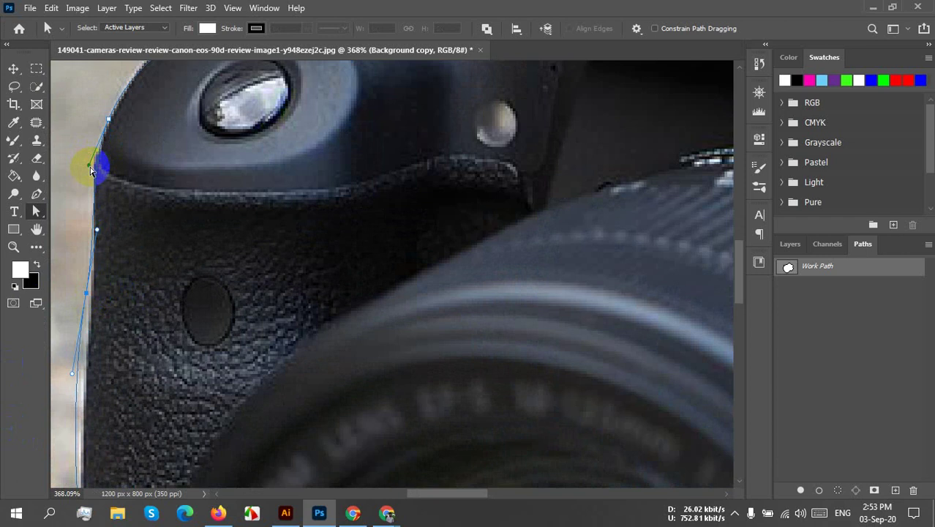
scroll(89, 168, "down", 5)
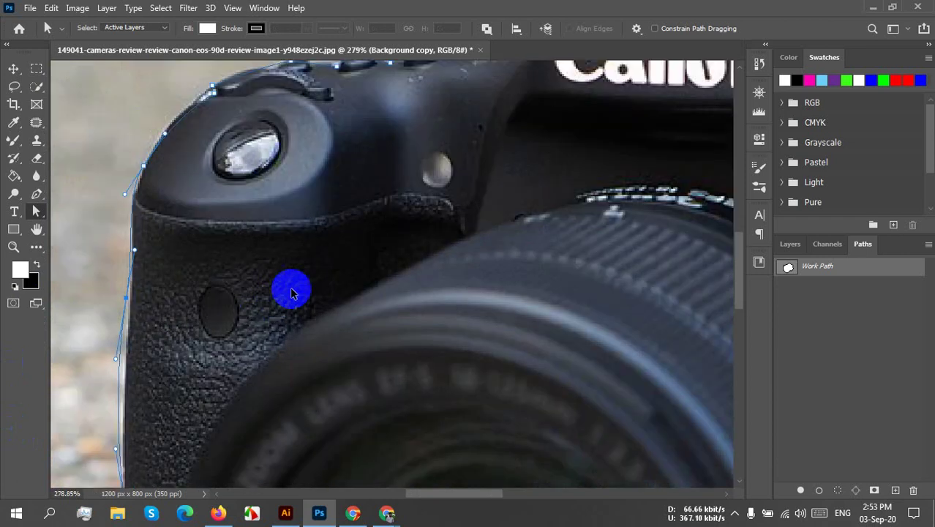
scroll(304, 260, "down", 2)
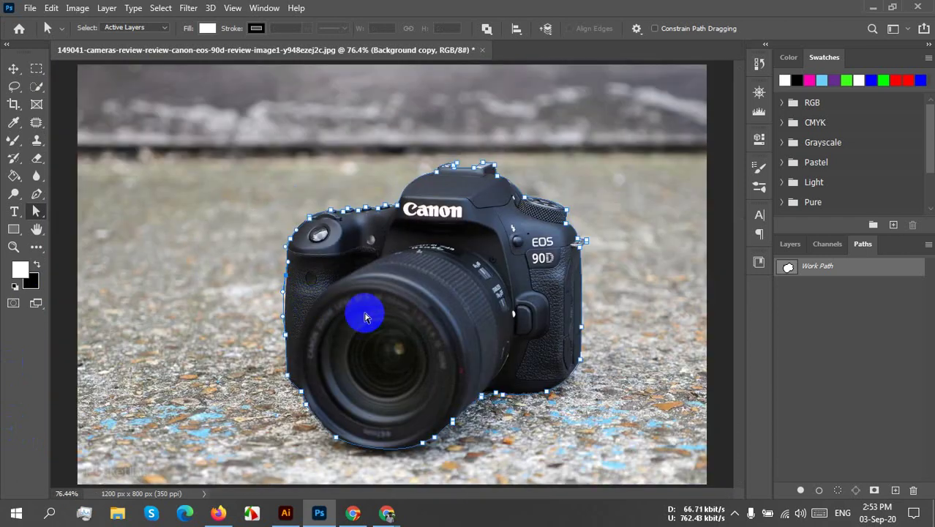
Step: With the Background copy layer active, convert the work path into a selection and deselect it
left_click(793, 244)
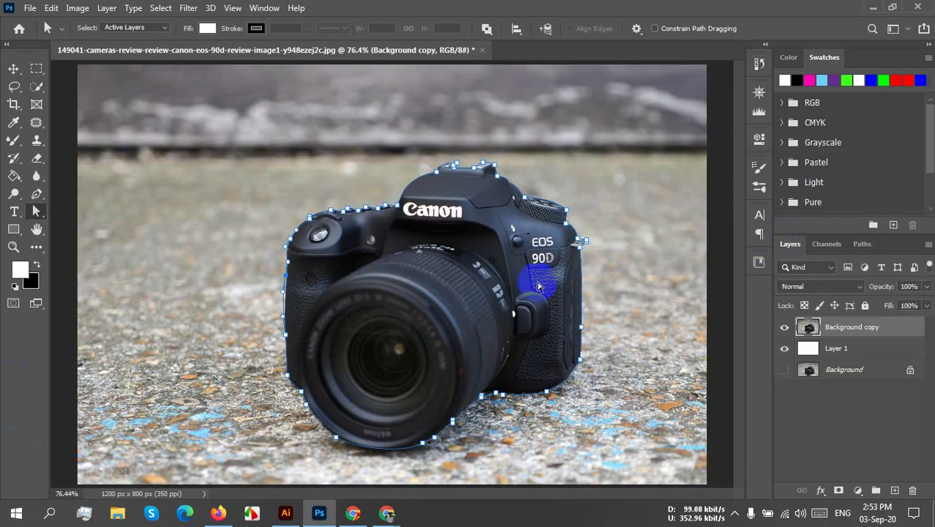
left_click(663, 169)
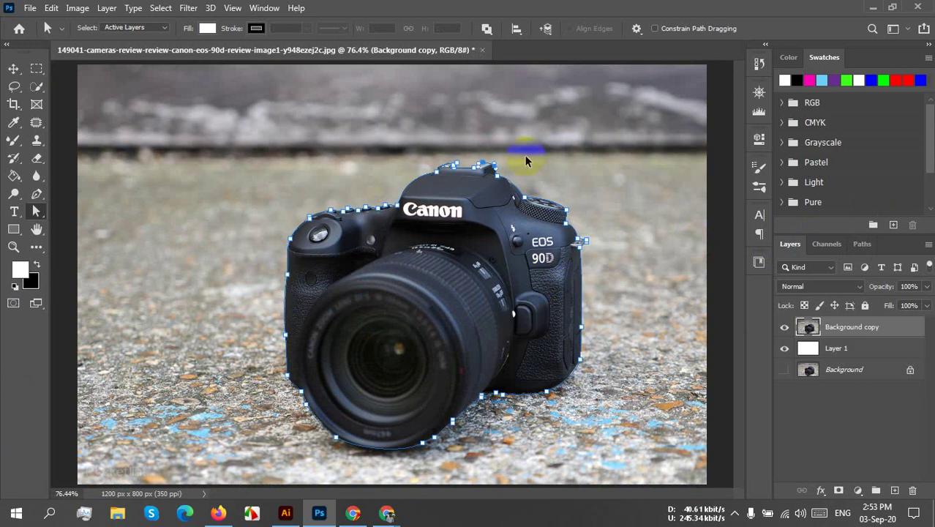
key("ctrl+Return")
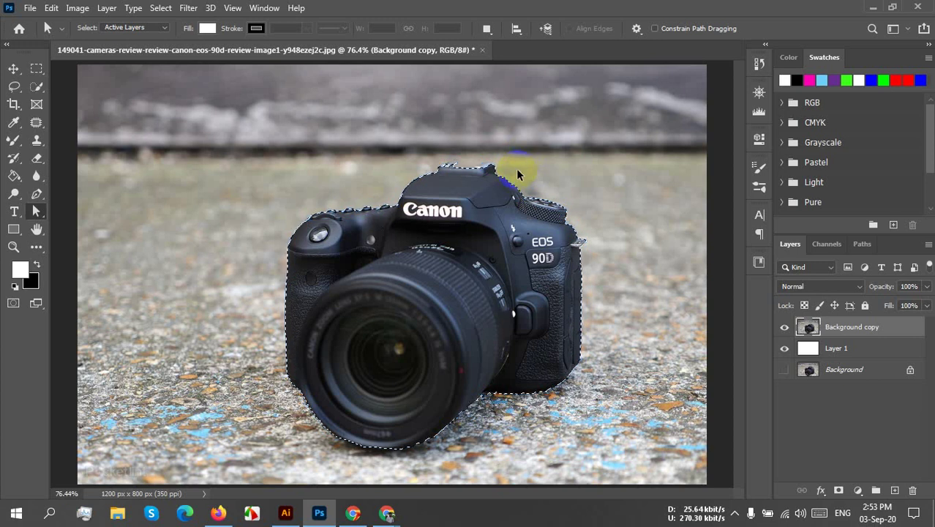
left_click(515, 172)
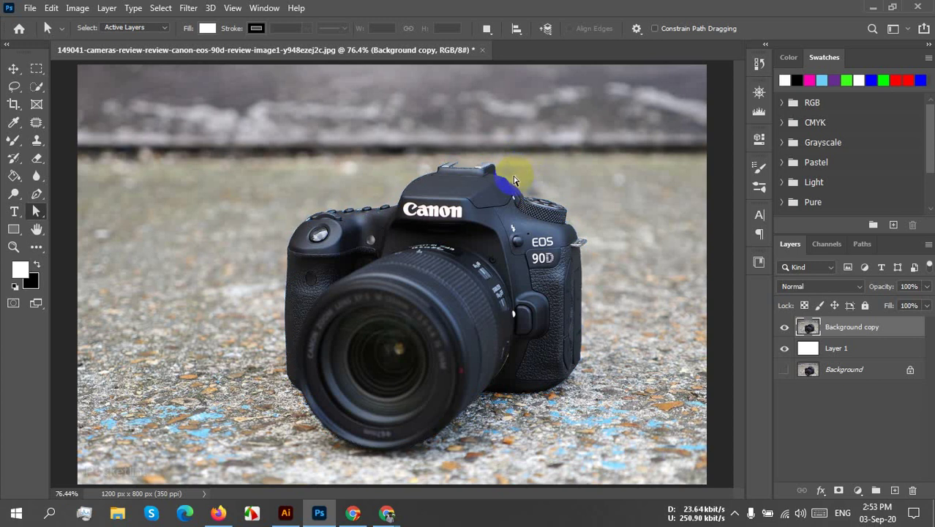
left_click(471, 318)
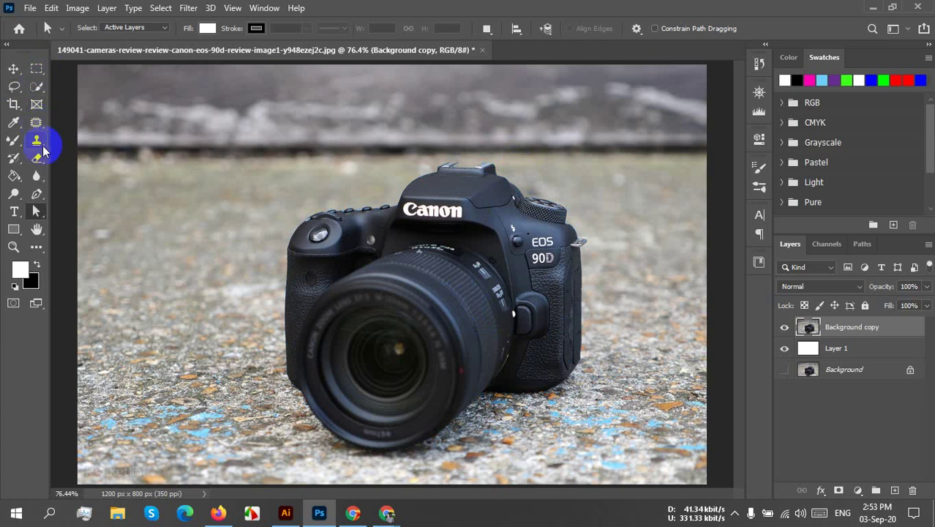
Step: Start a new Pen tool path at the outer corner where the camera's textured grip meets the smooth upper body
left_click(36, 194)
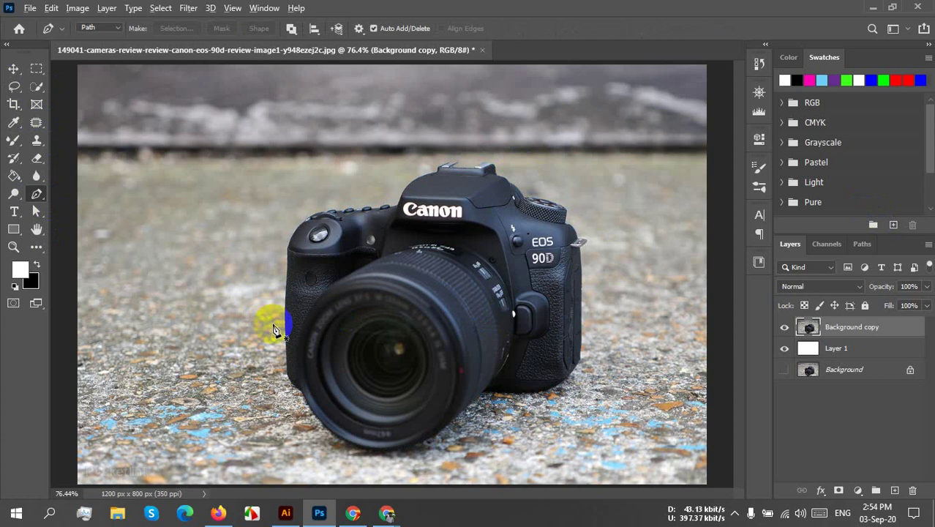
scroll(275, 329, "up", 5)
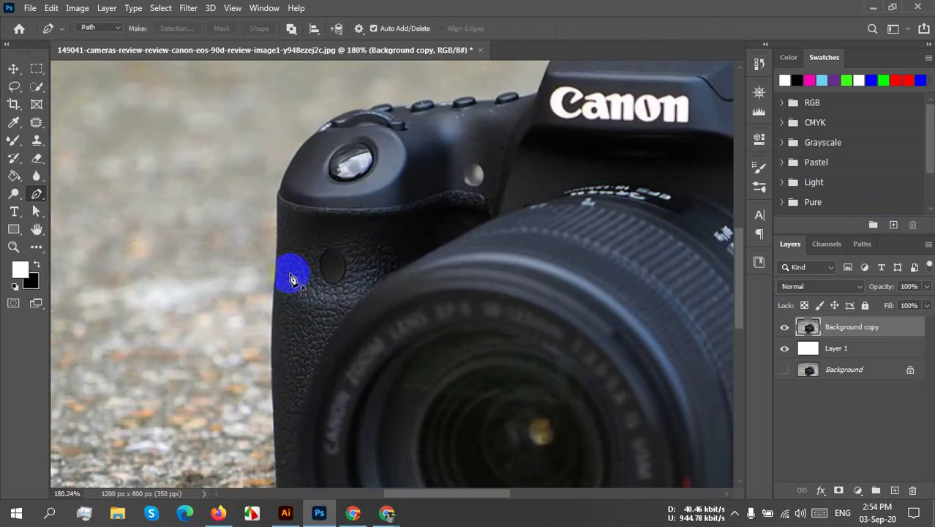
left_click(281, 204)
left_click_drag(283, 199, 284, 218)
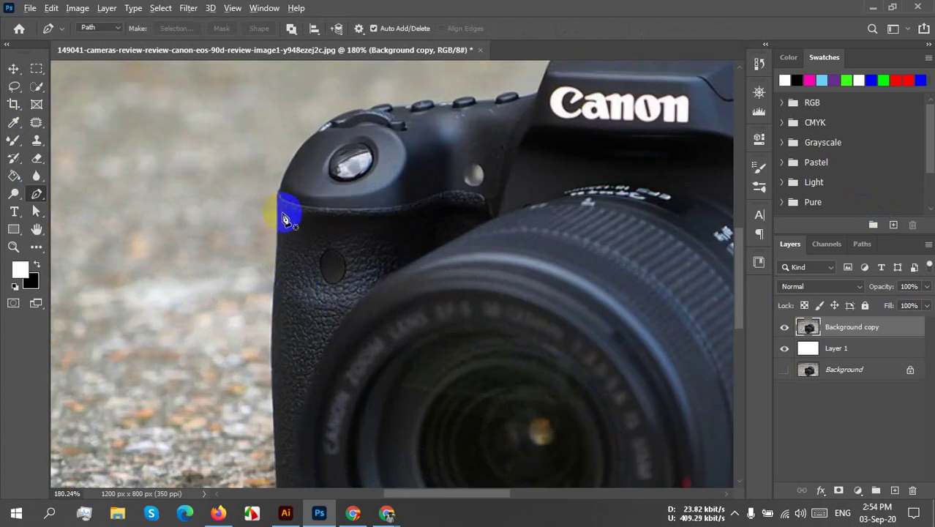
scroll(285, 218, "up", 4)
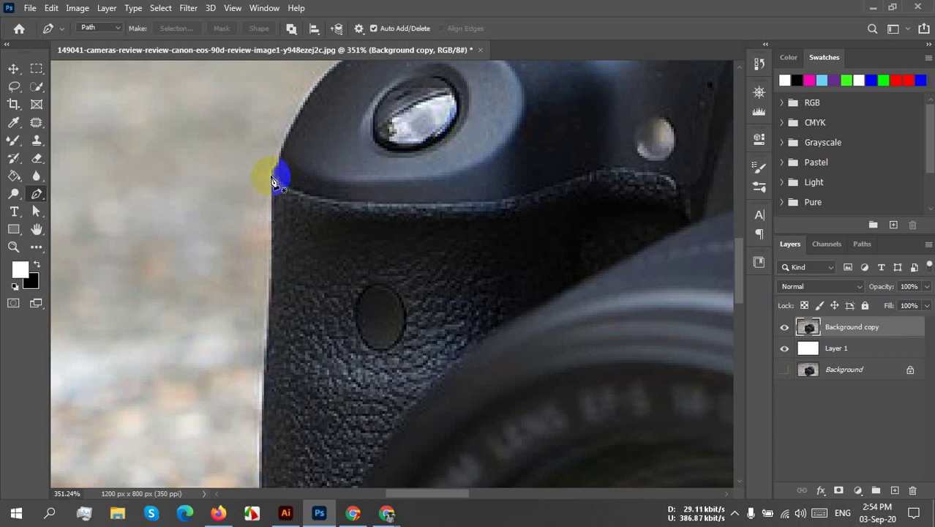
left_click(271, 183)
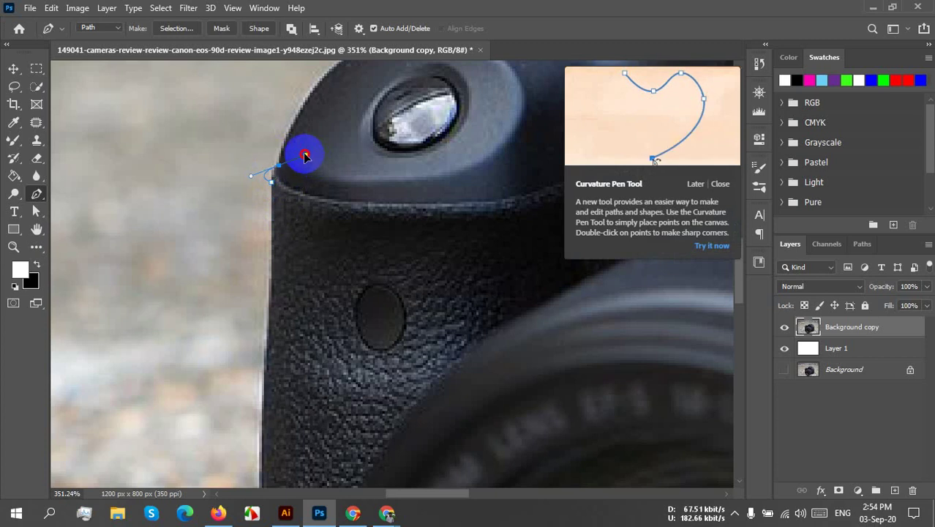
mouse_move(279, 167)
left_mouse_down()
mouse_move(297, 161)
mouse_move(281, 171)
mouse_move(278, 162)
left_mouse_up()
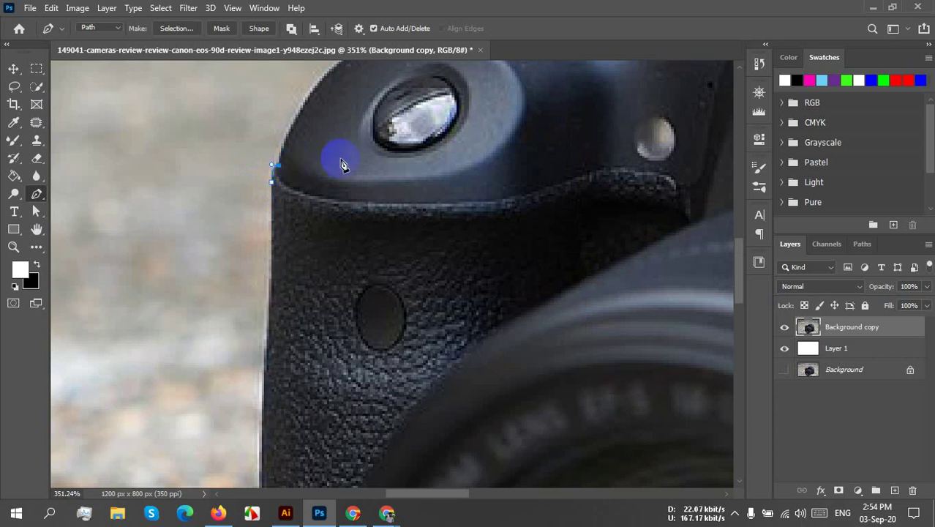
Step: Continue the path with a curve around the grip's rounded shoulder, ending at the front edge of the control dial
left_click_drag(341, 152, 278, 353)
left_click(260, 244)
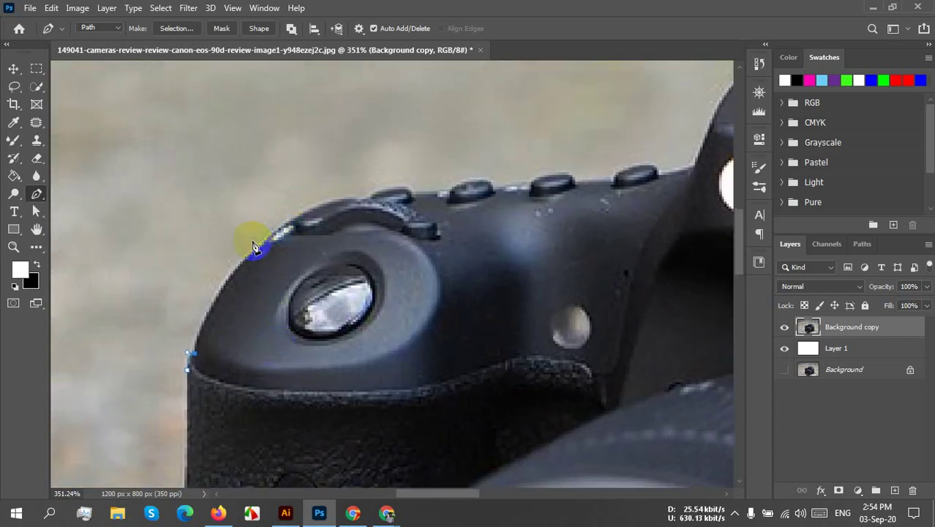
mouse_move(266, 252)
left_mouse_down()
mouse_move(290, 218)
mouse_move(326, 202)
mouse_move(334, 174)
left_mouse_up()
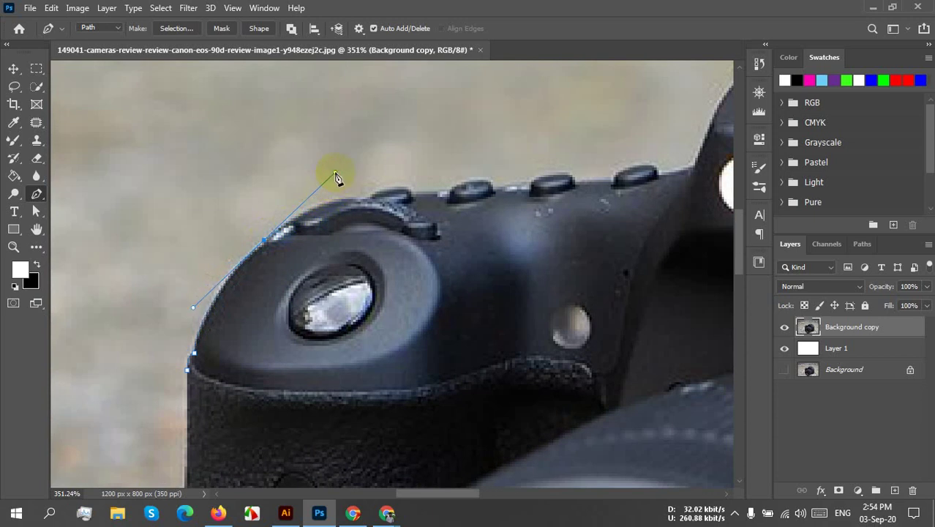
left_click(265, 241)
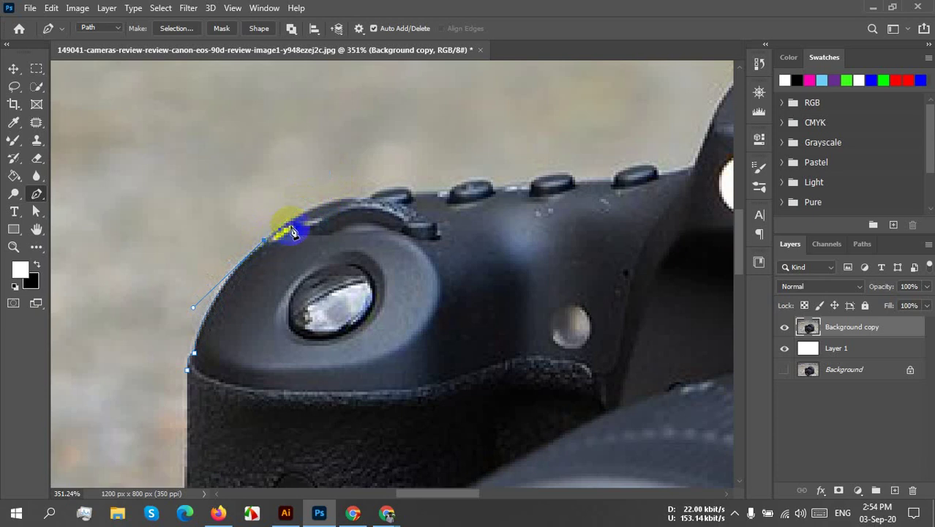
mouse_move(287, 230)
left_mouse_down()
mouse_move(282, 218)
mouse_move(299, 209)
mouse_move(284, 220)
left_mouse_up()
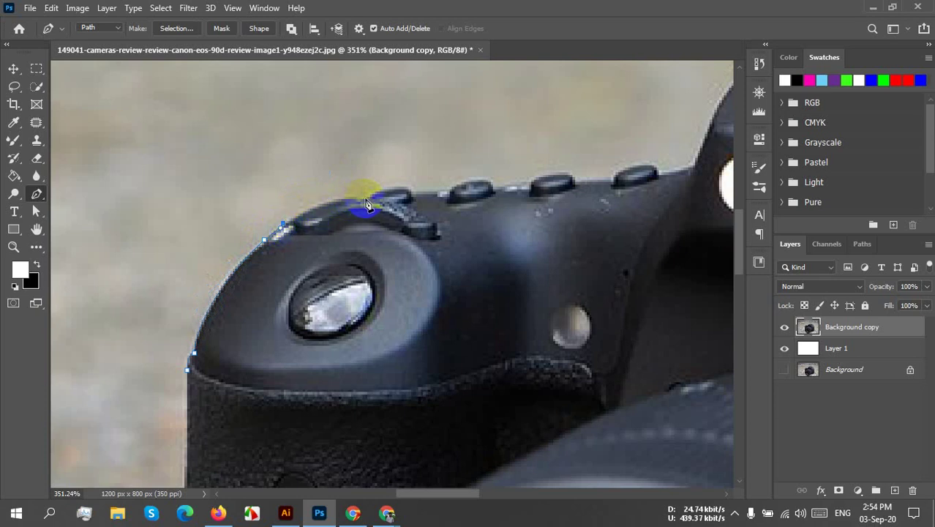
Step: Curve the path over the top of the control dial, undoing the first anchor point and removing the new point's outgoing handle
mouse_move(368, 204)
left_mouse_down()
mouse_move(424, 199)
mouse_move(370, 204)
left_mouse_up()
key("ctrl+z")
left_click_drag(360, 200, 387, 212)
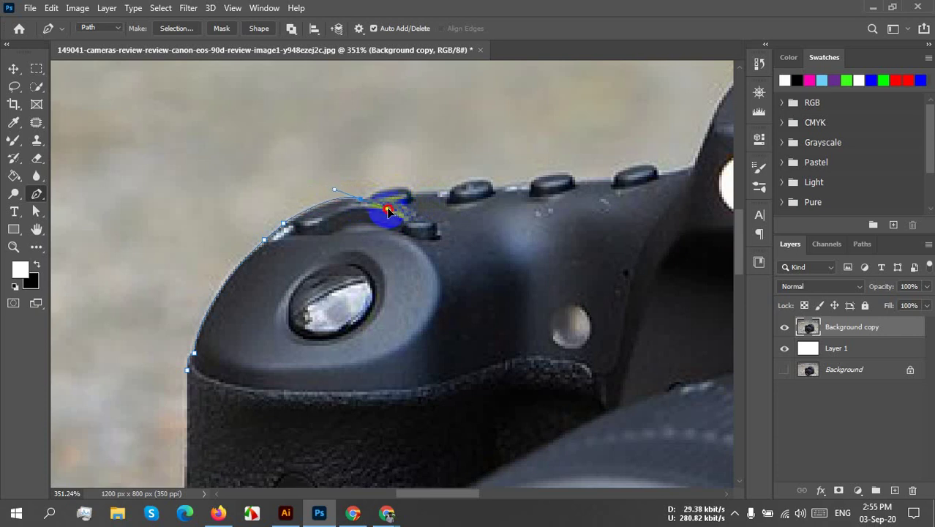
left_click(362, 200)
Step: Continue the path from the dial to the first small top button and curve it over the button, removing the end point's outgoing handle
scroll(380, 208, "up", 2)
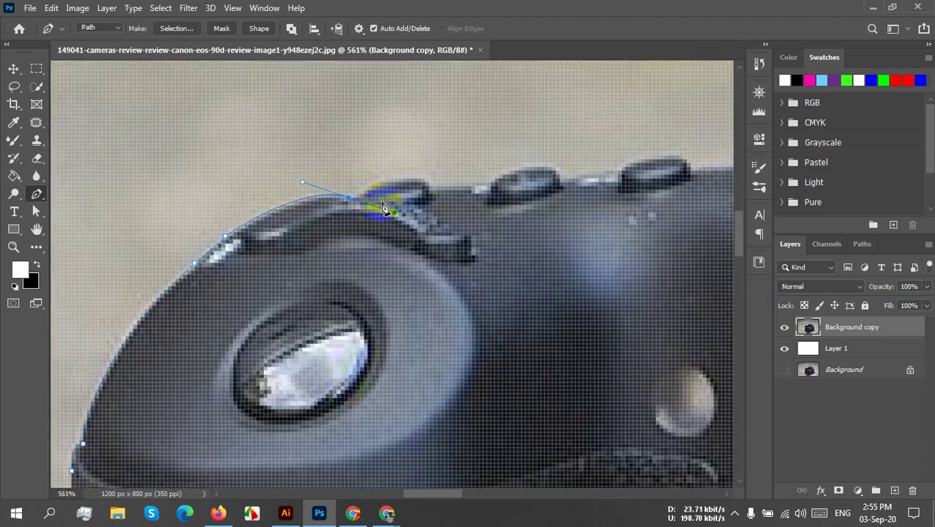
scroll(385, 211, "down", 1)
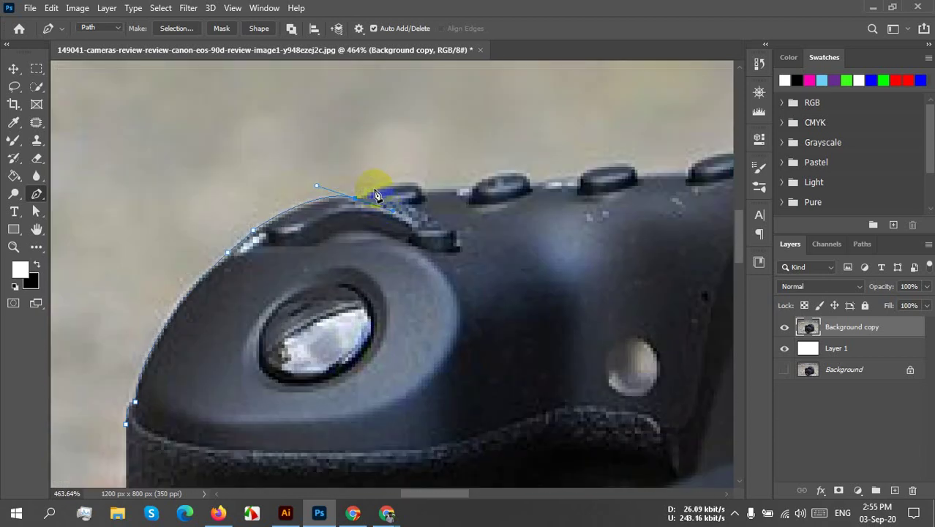
mouse_move(376, 183)
left_mouse_down()
mouse_move(391, 198)
mouse_move(357, 209)
mouse_move(359, 194)
mouse_move(377, 194)
left_mouse_up()
left_click(386, 188)
left_click(383, 187)
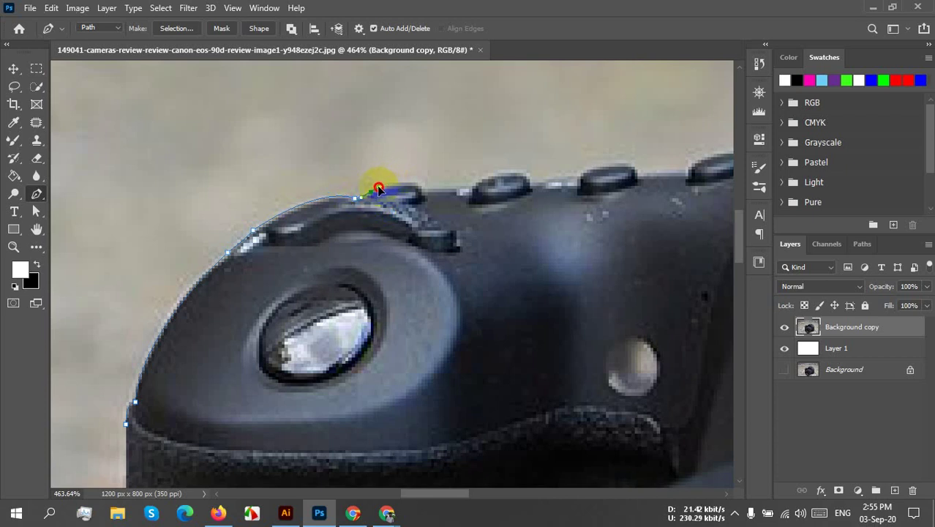
left_click_drag(378, 189, 377, 186)
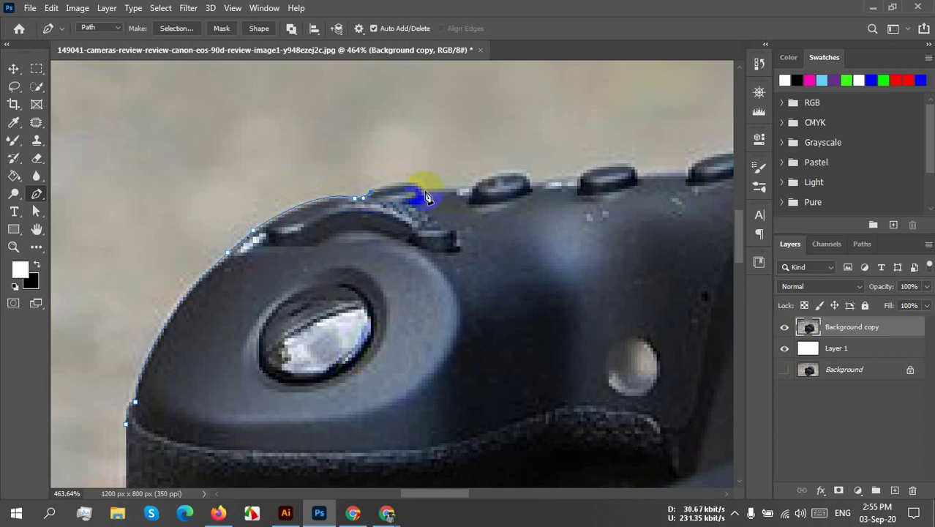
left_click_drag(433, 204, 448, 202)
left_click(430, 196, "alt")
Step: Extend the path to the second top button and curve over it, undoing the first attempt and removing the end point's outgoing handle
scroll(439, 205, "right", 2)
scroll(439, 205, "up", 1)
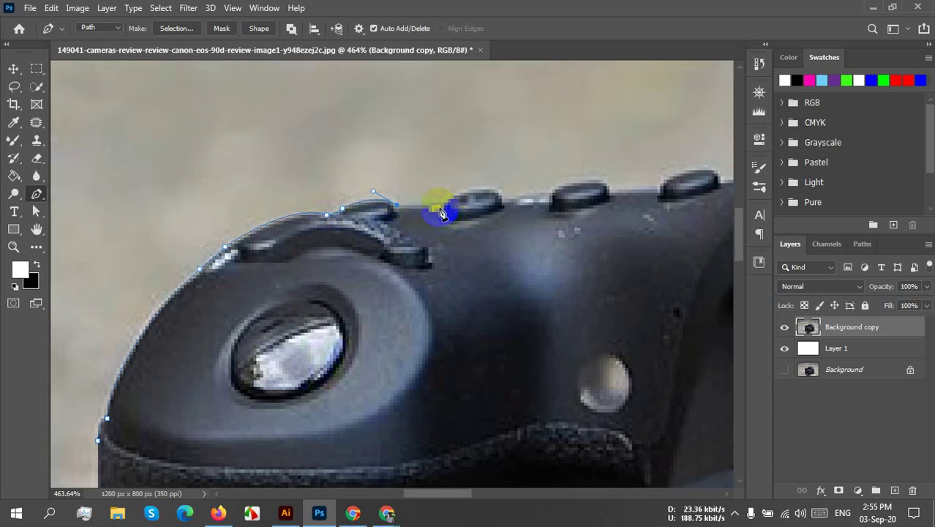
left_click(445, 207)
scroll(512, 211, "right", 2)
scroll(513, 211, "up", 1)
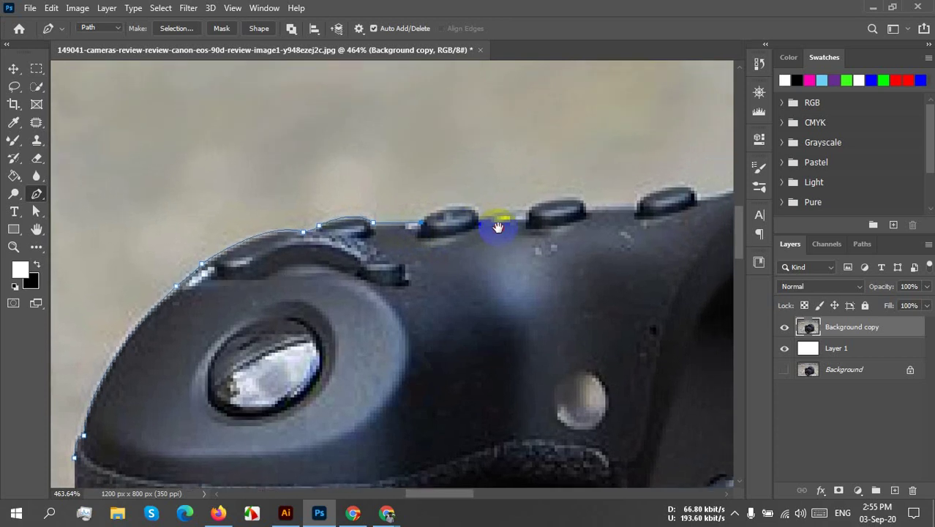
left_click_drag(479, 215, 503, 222)
key("ctrl+z")
left_click_drag(478, 214, 492, 247)
left_click(480, 216, "alt")
Step: Trace the path to the third top button and curve it over the button, removing the outgoing handles at both edges
left_click(524, 213)
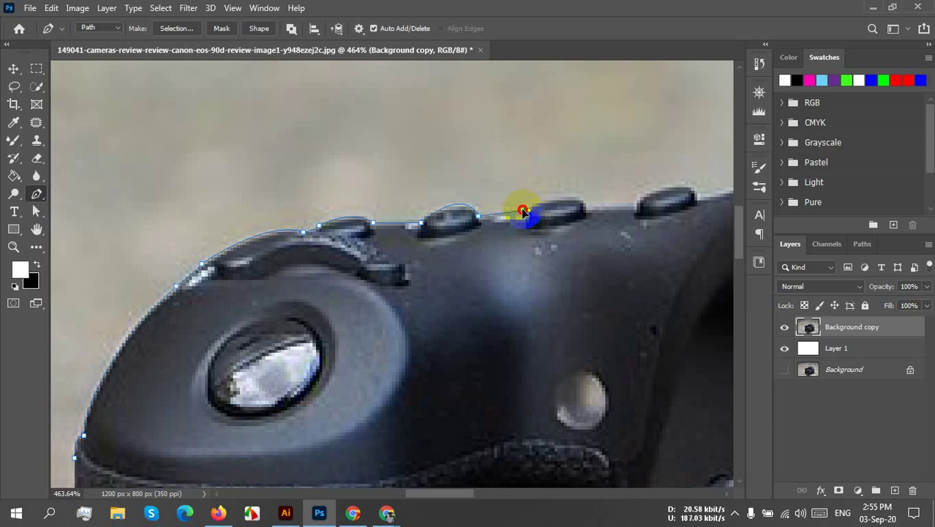
mouse_move(524, 212)
left_mouse_down()
mouse_move(528, 190)
mouse_move(525, 203)
left_mouse_up()
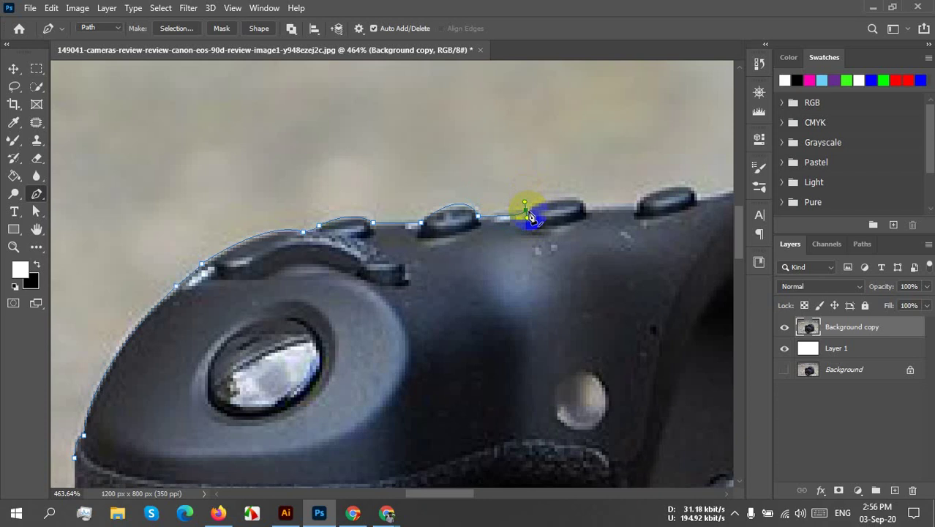
left_click(527, 214, "alt")
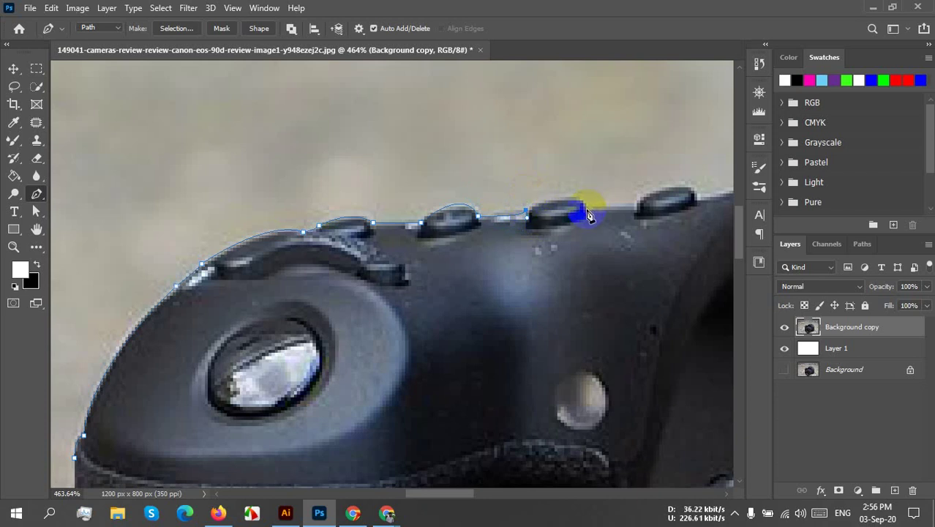
left_click_drag(587, 208, 601, 228)
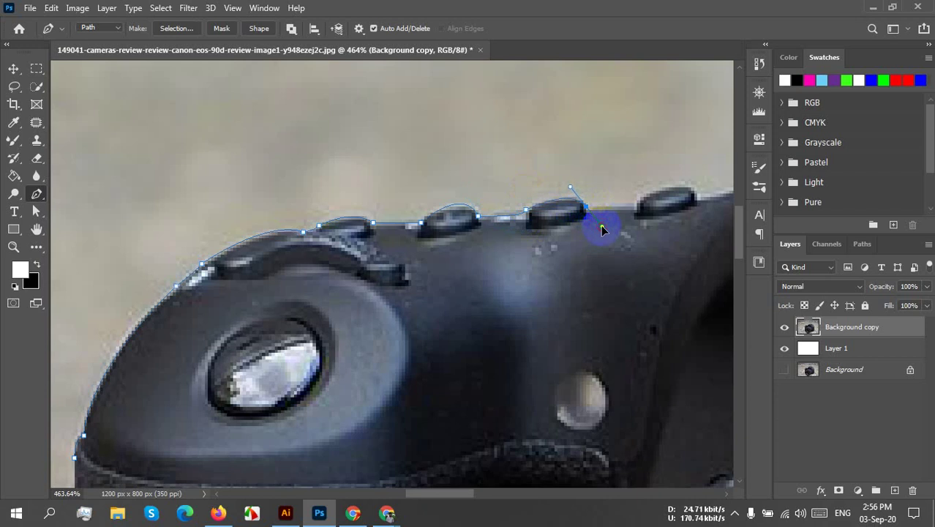
left_click(587, 212, "alt")
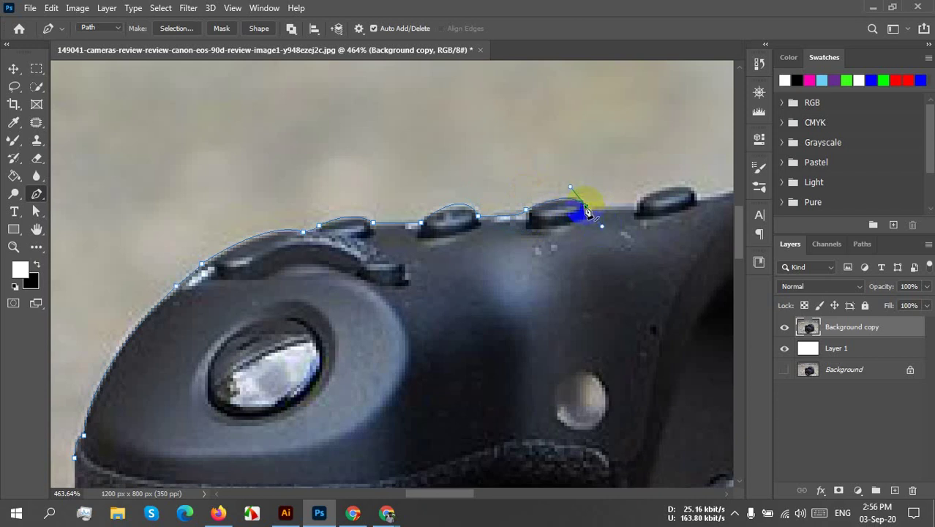
Step: Run the path to the fourth top button and curve it over to the far edge, removing the last point's outgoing handle
left_click(635, 210)
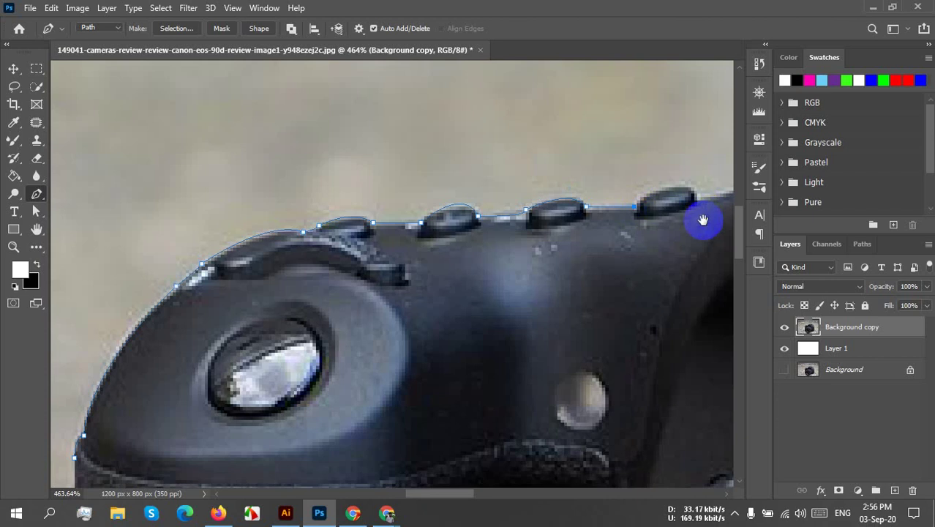
left_click_drag(705, 219, 422, 343)
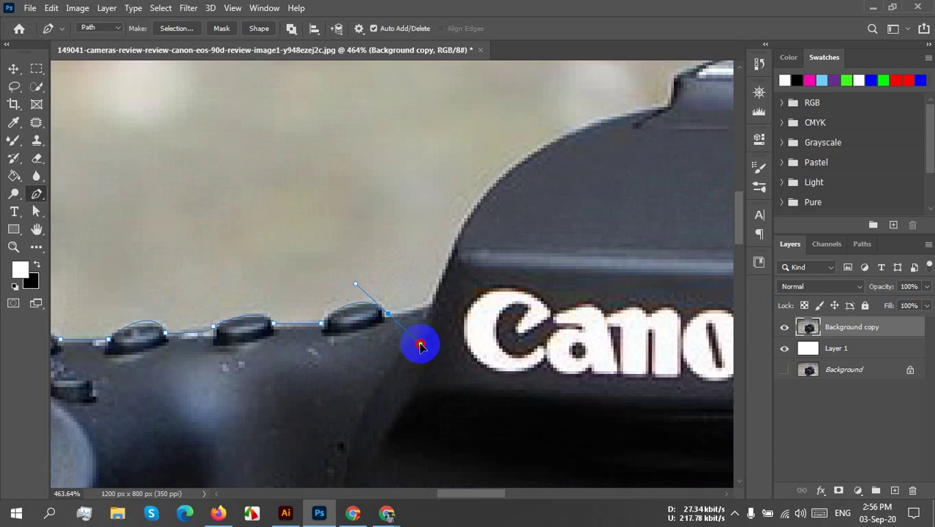
left_click(388, 314, "alt")
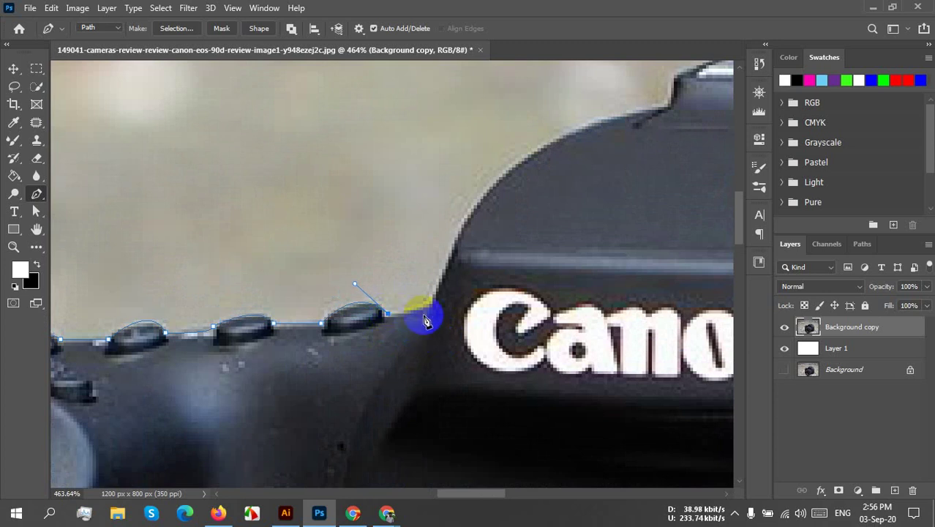
left_click_drag(405, 318, 452, 241)
left_click(446, 295)
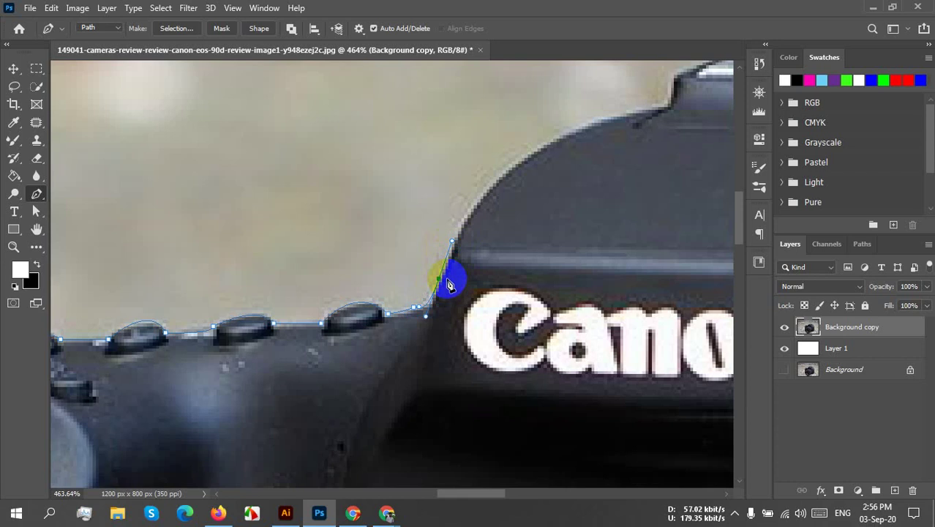
key("ctrl+z")
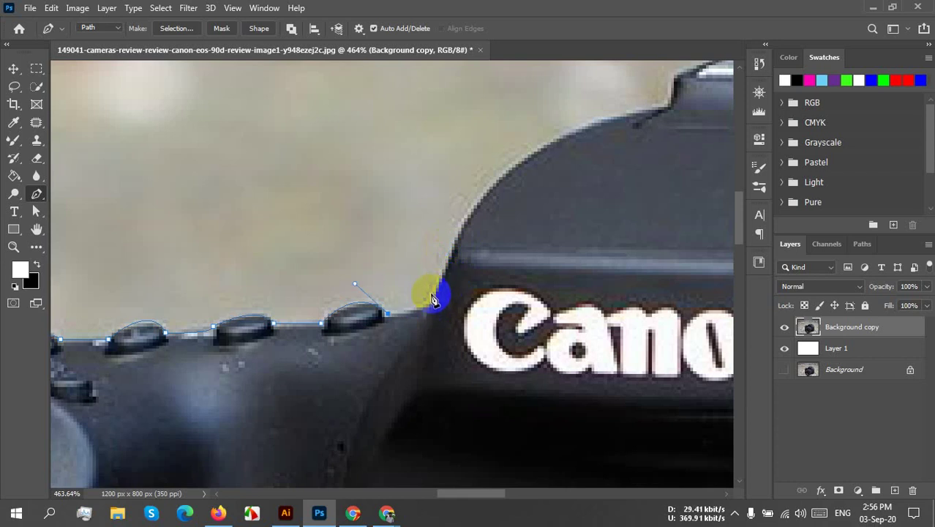
Step: Extend the path to a corner anchor point where the camera's top plate meets the viewfinder hump beside the Canon logo
left_click_drag(433, 291, 422, 276)
left_click_drag(429, 271, 417, 292)
left_click_drag(434, 326, 432, 308)
left_click(432, 306)
left_click_drag(436, 291, 434, 309)
Step: Curve the path over the viewfinder hump to the hot shoe's base, undo the anchor point's deletion and remove its outgoing handle
left_click_drag(538, 264, 372, 330)
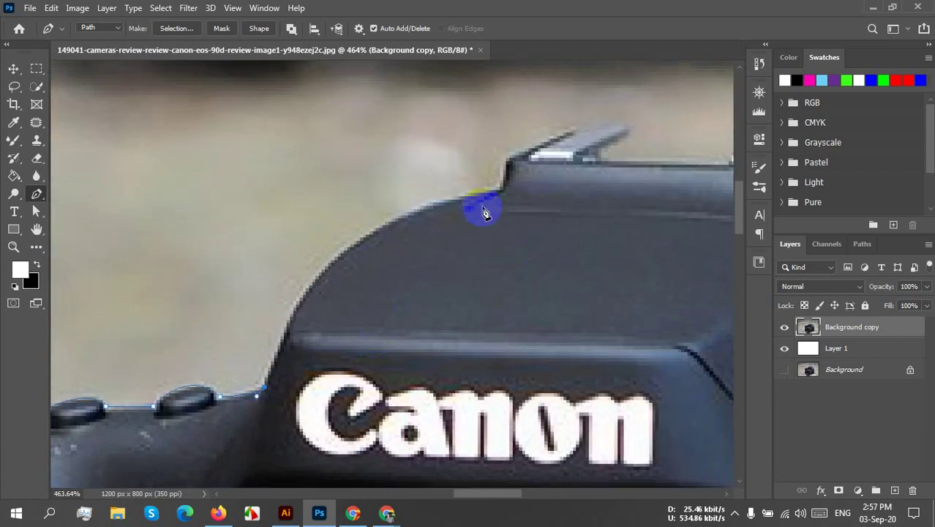
left_click_drag(483, 213, 715, 157)
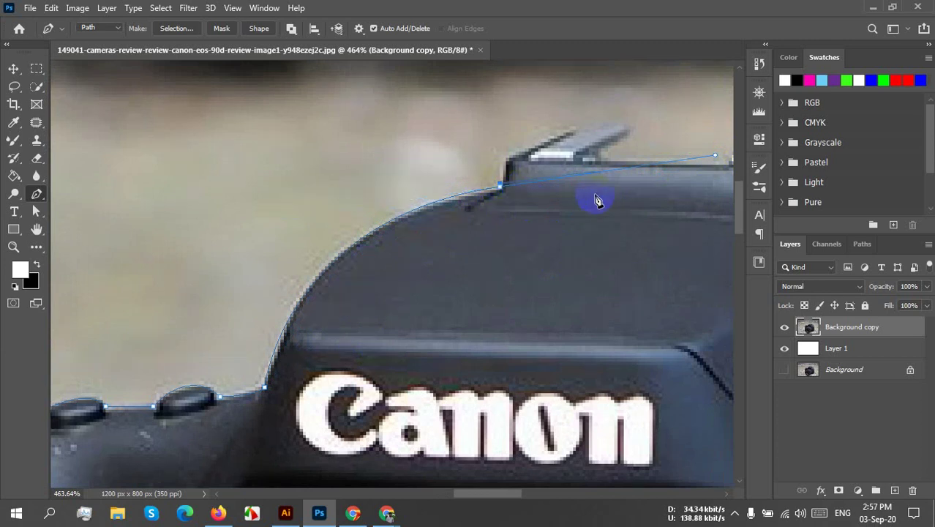
left_click_drag(600, 198, 512, 272)
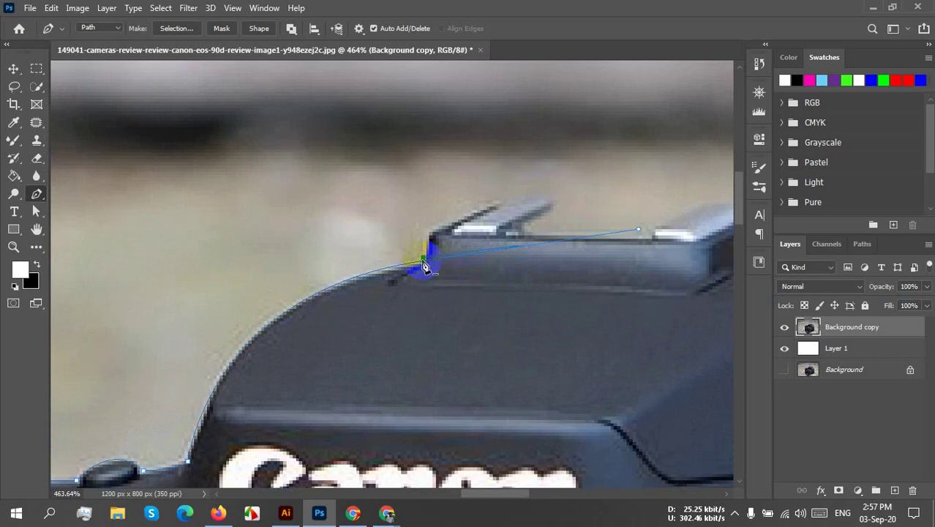
left_click(423, 265)
left_click_drag(580, 210, 519, 214)
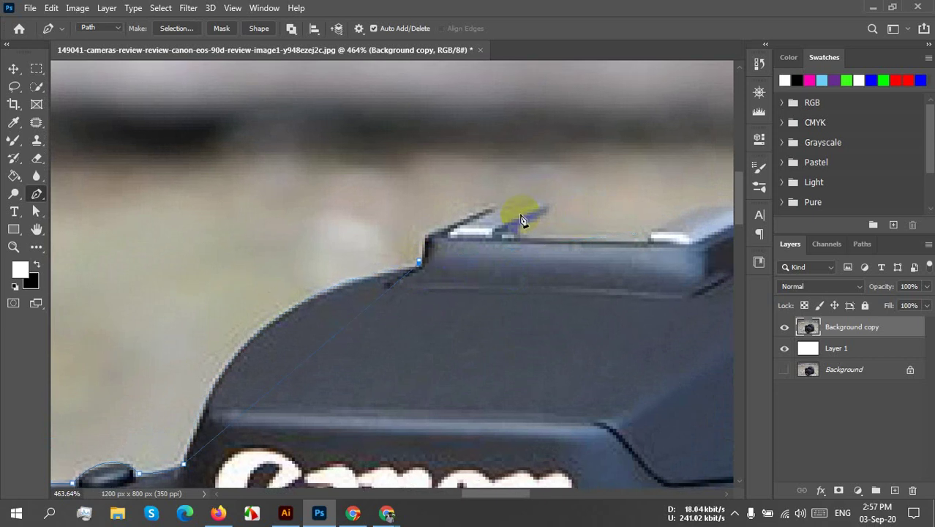
key("ctrl+z")
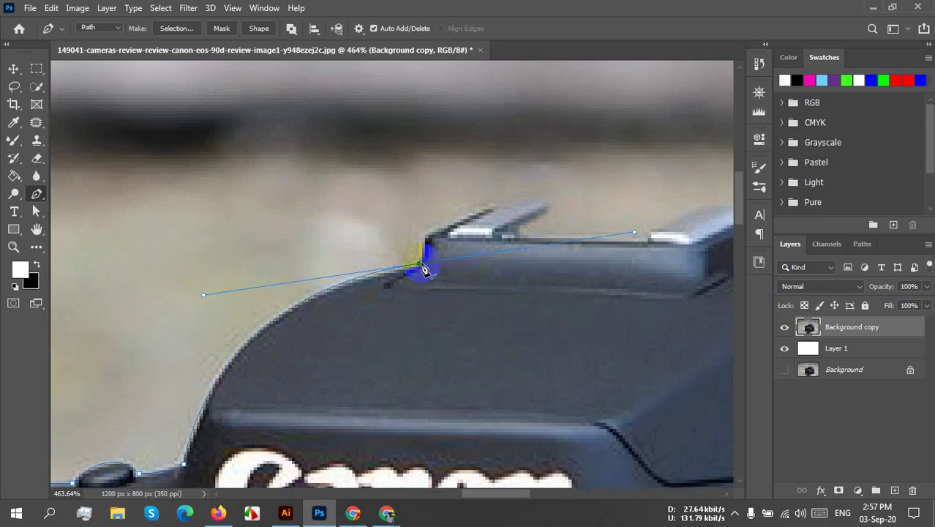
left_click_drag(560, 215, 507, 275)
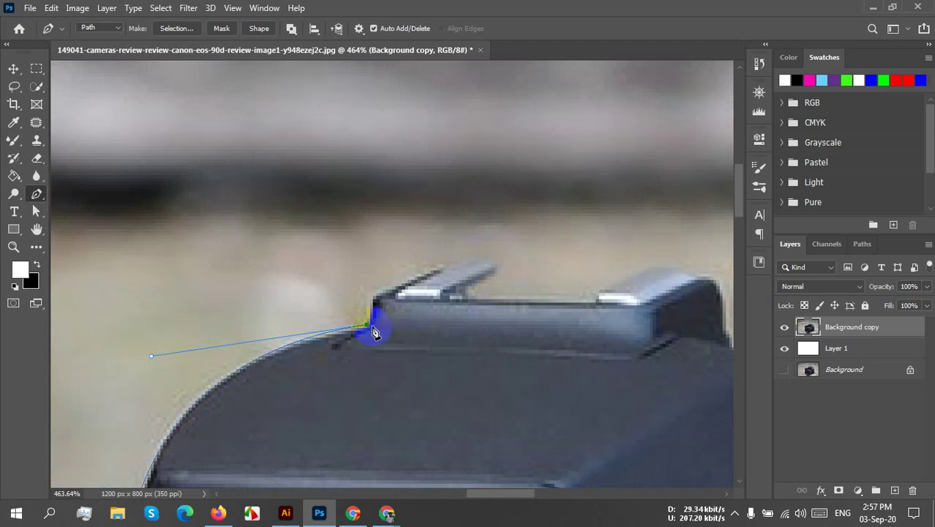
Step: Trace the path up the hot shoe's short side edge and around its upper corner to the start of the first rail
left_click(371, 325)
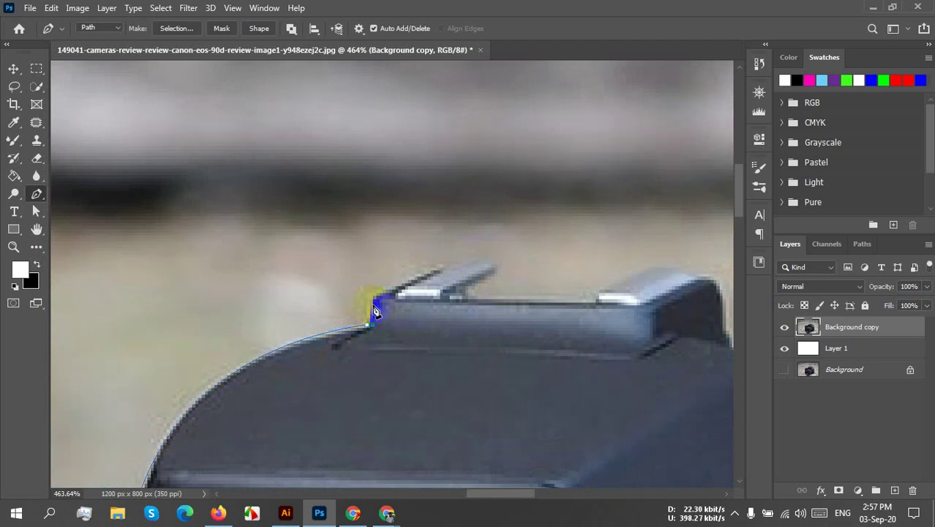
left_click(372, 299)
left_click_drag(376, 297, 392, 286)
left_click(382, 293)
Step: Outline the first hot shoe rail with anchor points along its slanted edge, across its top and around its pointed end
scroll(438, 273, "down", 3)
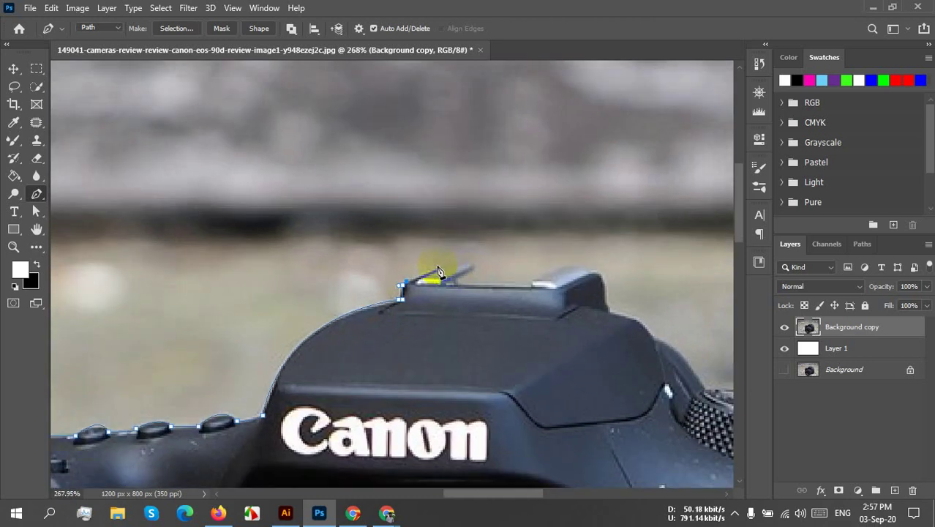
scroll(437, 272, "up", 3)
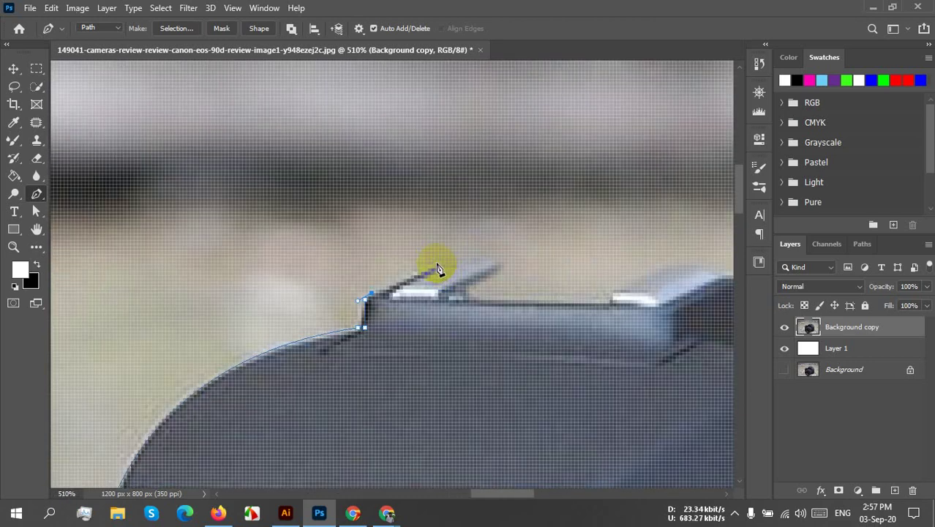
left_click(434, 261)
left_click(494, 261)
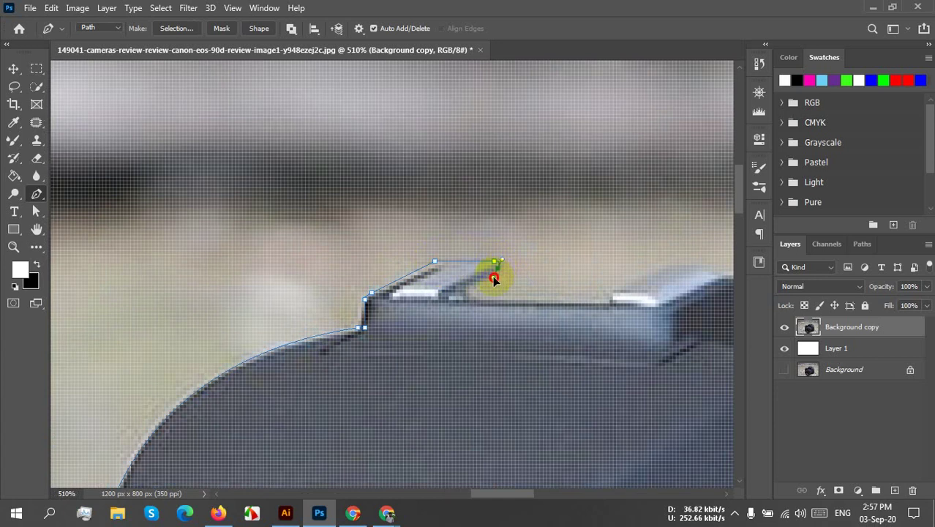
left_click_drag(494, 279, 498, 279)
left_click(468, 296, "ctrl")
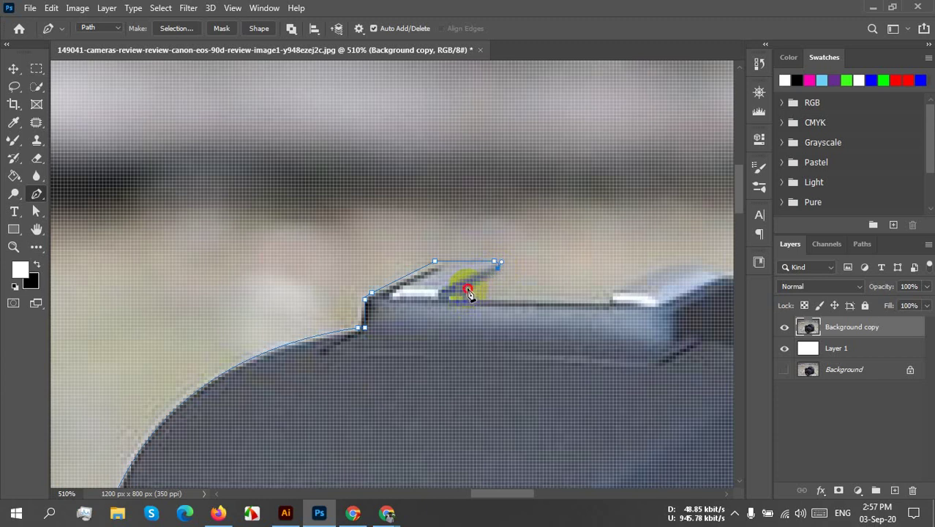
Step: Bring the path down the first rail's inner edge and straight across the hot shoe base to the second rail
scroll(468, 294, "down", 4)
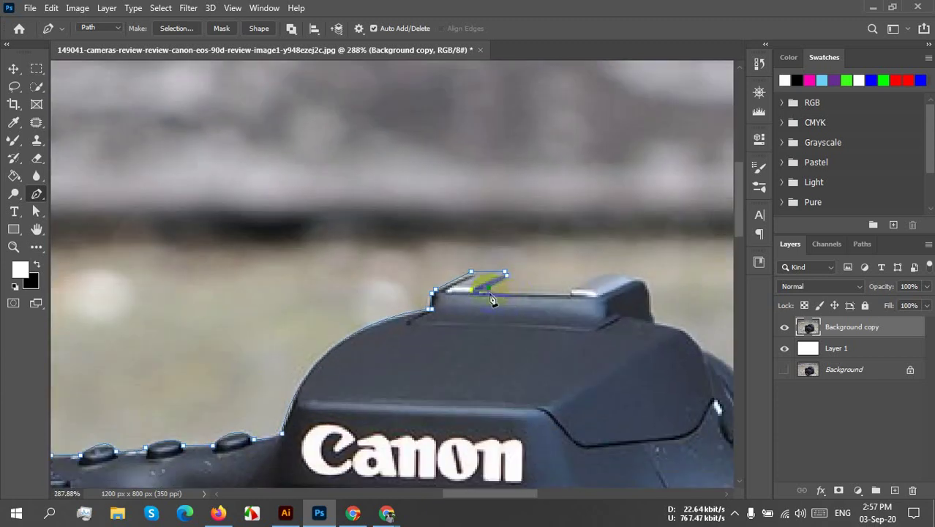
scroll(492, 298, "up", 3)
left_click(498, 295)
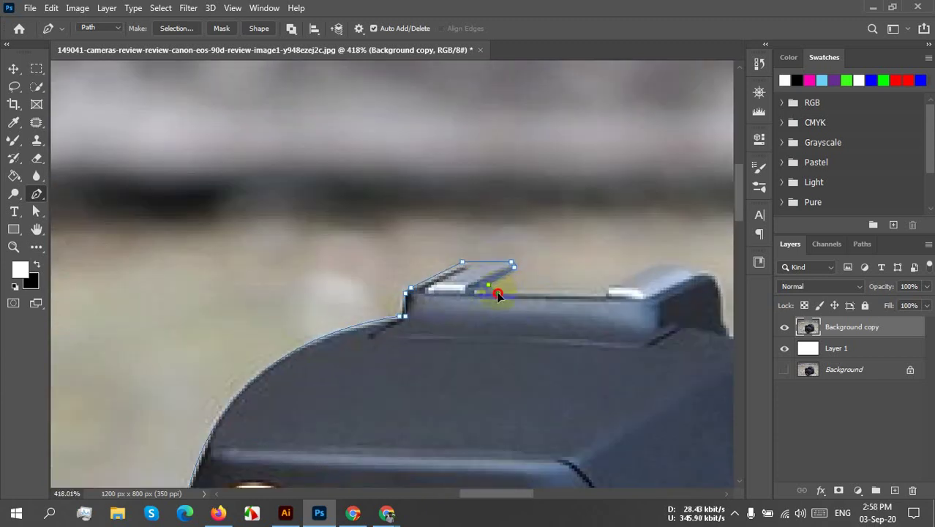
mouse_move(498, 294)
left_mouse_down()
mouse_move(514, 295)
mouse_move(503, 303)
left_mouse_up()
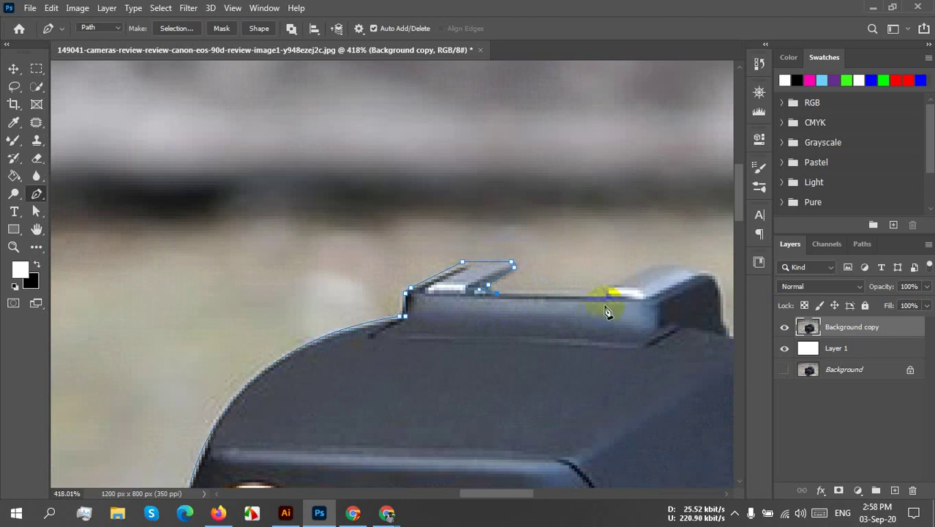
left_click(604, 296)
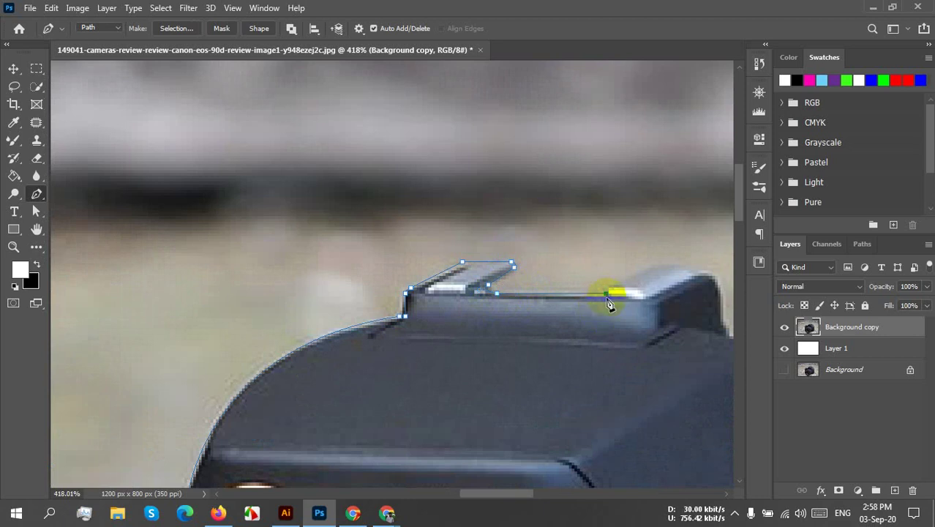
Step: Trace the path around the second hot shoe rail and curve it down to the viewfinder hump, removing the last point's outgoing handle
scroll(607, 303, "down", 2)
left_click_drag(606, 287, 464, 324)
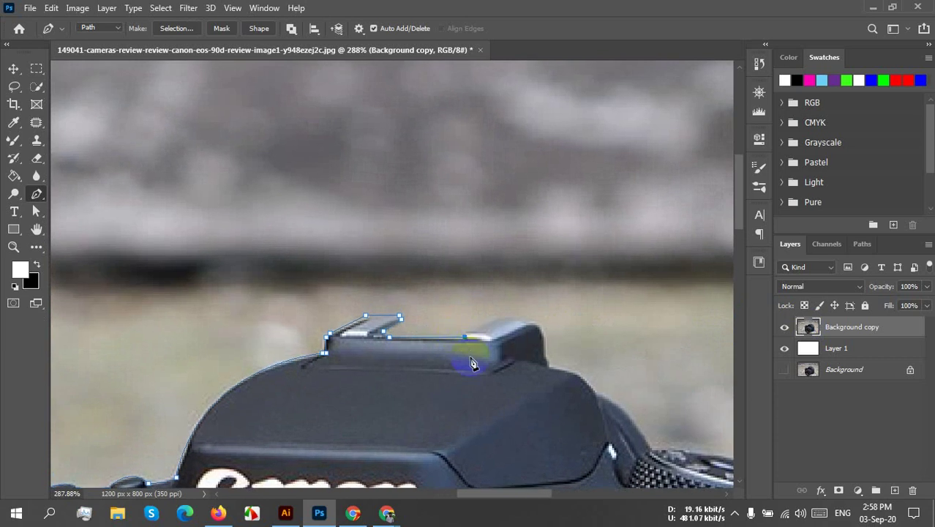
left_click(467, 338)
mouse_move(464, 343)
left_mouse_down()
mouse_move(503, 327)
mouse_move(492, 319)
left_mouse_up()
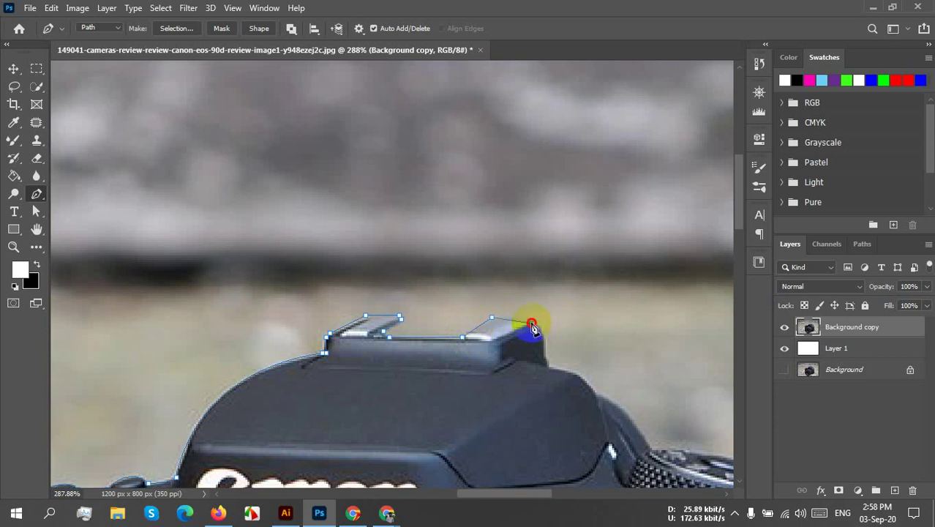
left_click_drag(531, 325, 549, 395)
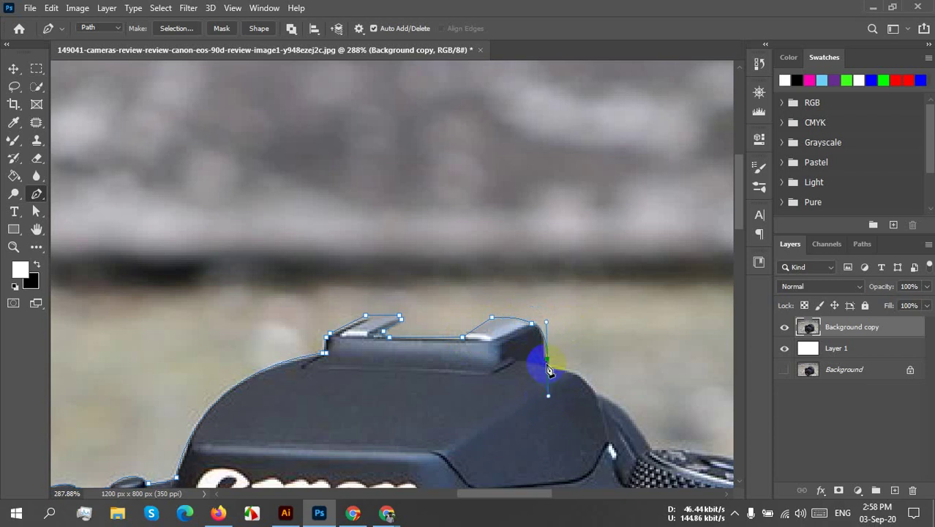
left_click(548, 361, "alt")
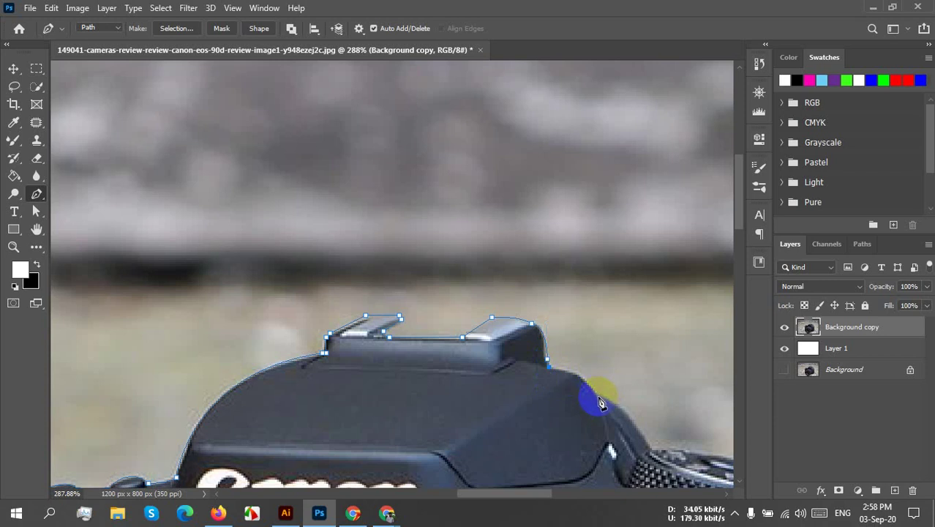
Step: Curve the path down the viewfinder hump's shoulder and along the slope below it to the edge of the mode dial
left_click_drag(599, 396, 610, 425)
left_click_drag(656, 397, 463, 376)
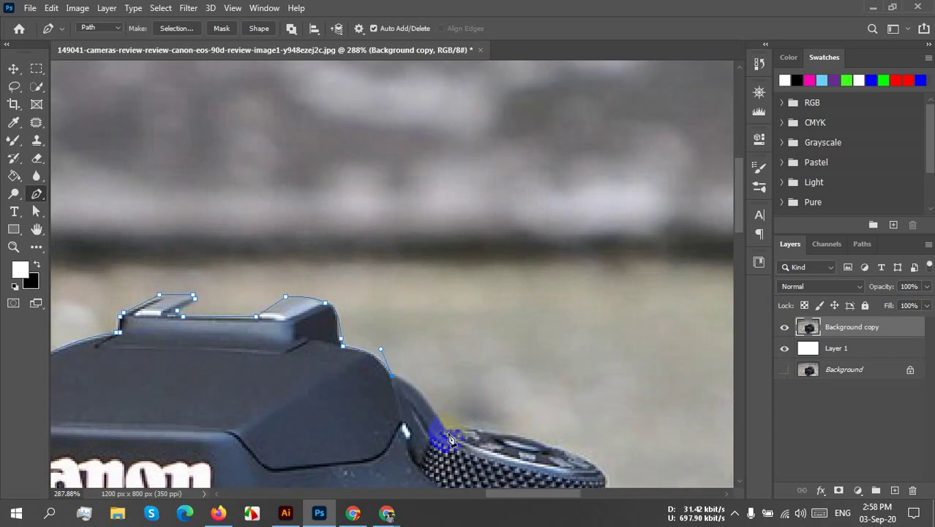
left_click_drag(447, 431, 475, 480)
left_click_drag(528, 428, 396, 267)
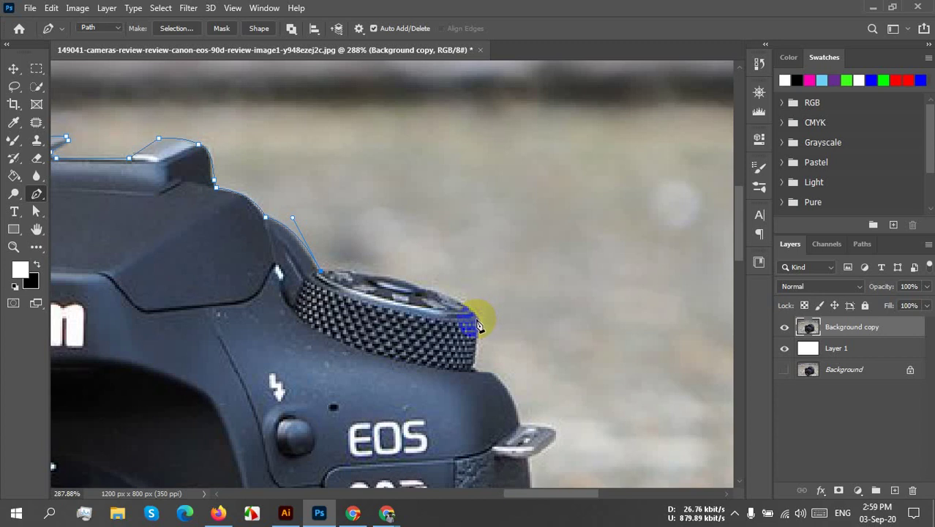
Step: Curve the path over the mode dial's top, remove the outgoing handle, and trace down its knurled side onto the camera body
left_click_drag(477, 317, 527, 365)
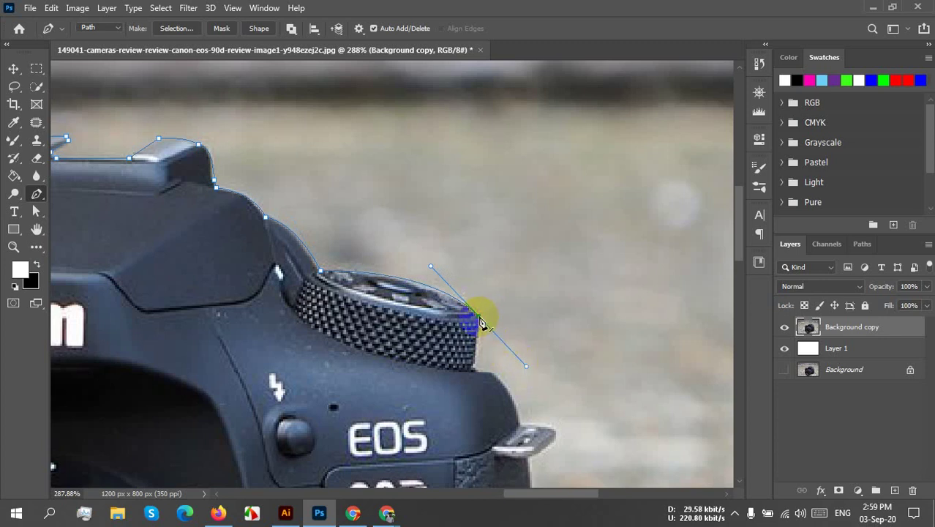
left_click(480, 322, "alt")
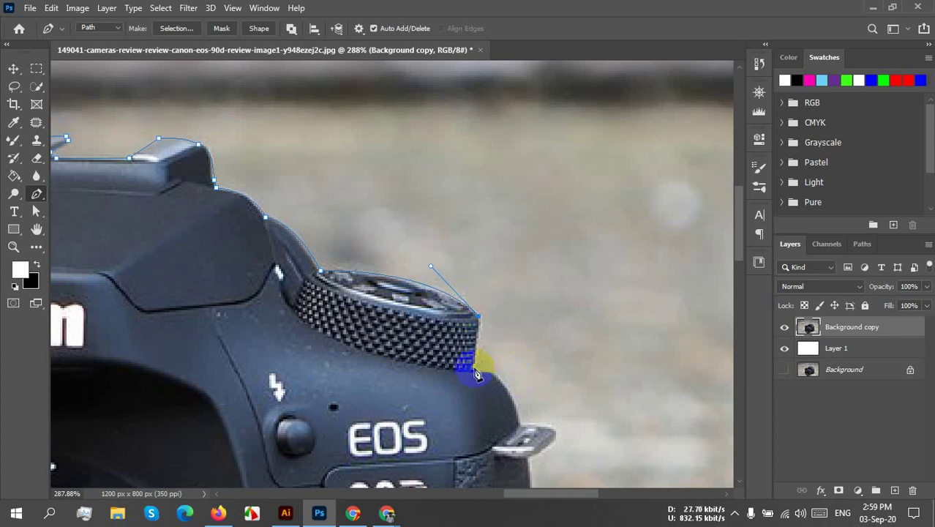
left_click(474, 368)
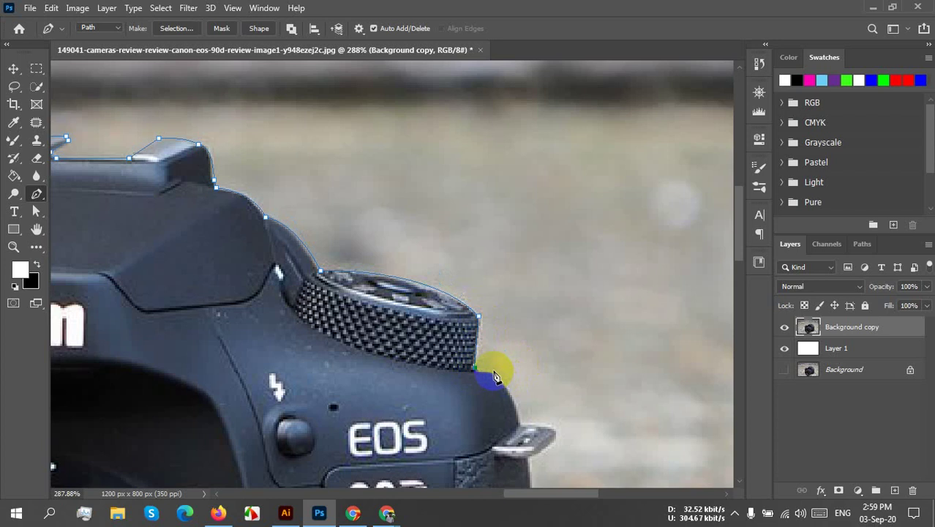
left_click(492, 373)
left_click(492, 374)
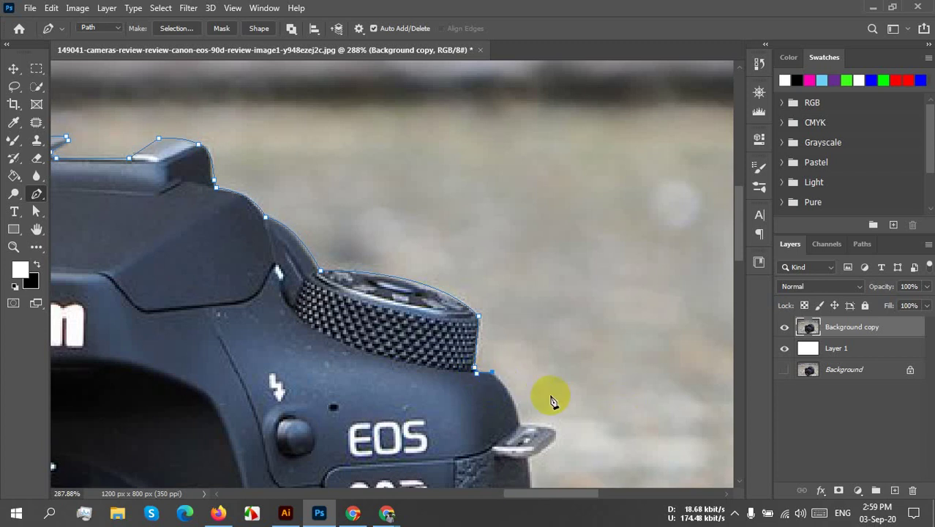
Step: Curve the path around the camera body's rounded shoulder beside the dial to the base of the strap lug
scroll(552, 401, "down", 3)
scroll(552, 401, "right", 2)
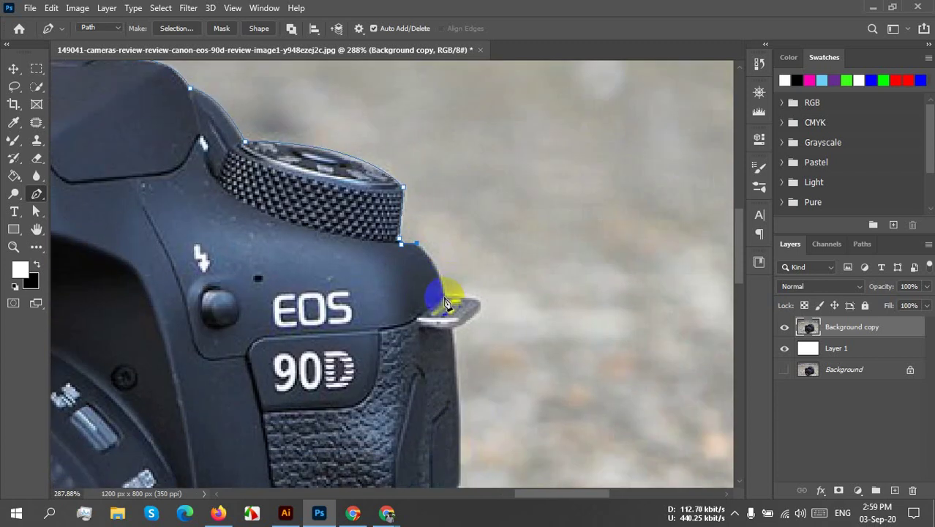
mouse_move(445, 297)
left_mouse_down()
mouse_move(452, 333)
mouse_move(449, 304)
left_mouse_up()
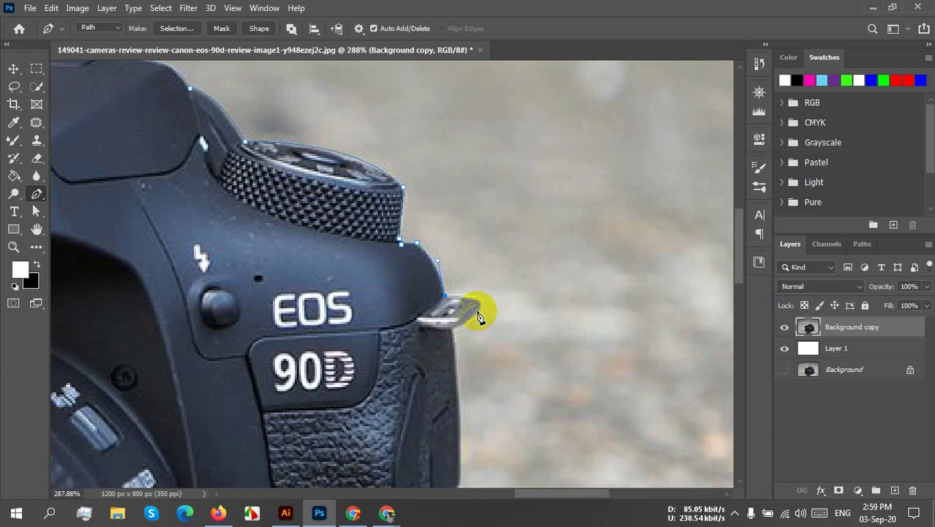
Step: Outline the metal strap lug across its top, around its tip and back along its underside to the body's side edge
left_click_drag(483, 310, 481, 338)
key("ctrl+z")
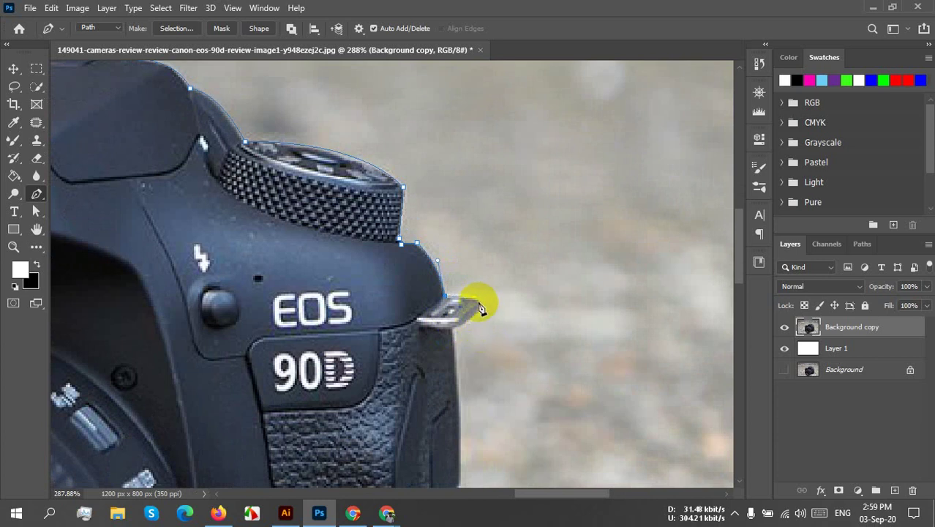
mouse_move(474, 298)
left_mouse_down()
mouse_move(484, 313)
mouse_move(474, 328)
mouse_move(481, 314)
left_mouse_up()
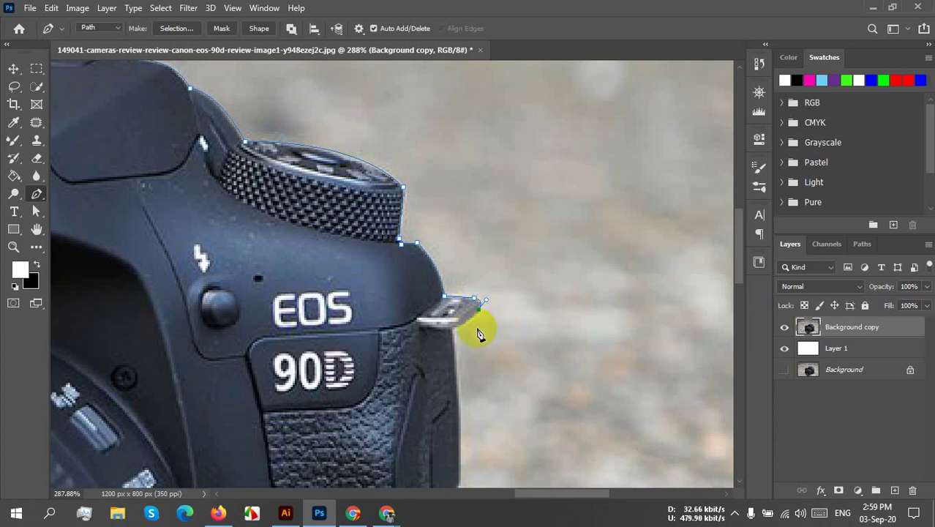
right_click(455, 343)
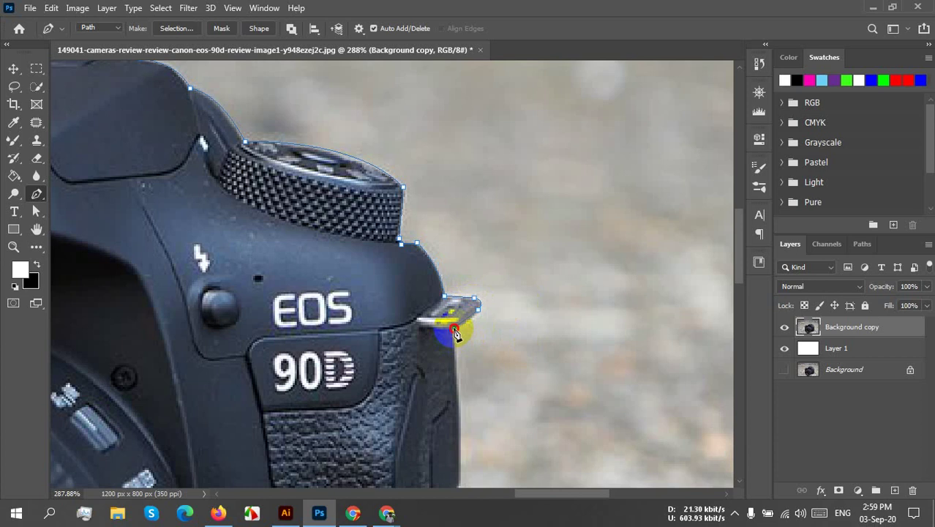
left_click(437, 333)
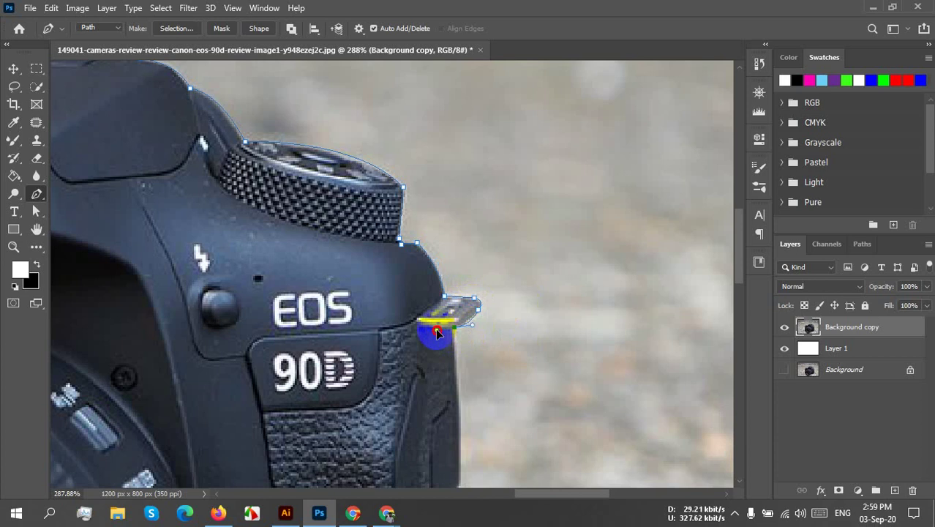
left_click_drag(437, 337, 458, 335)
left_click(454, 338)
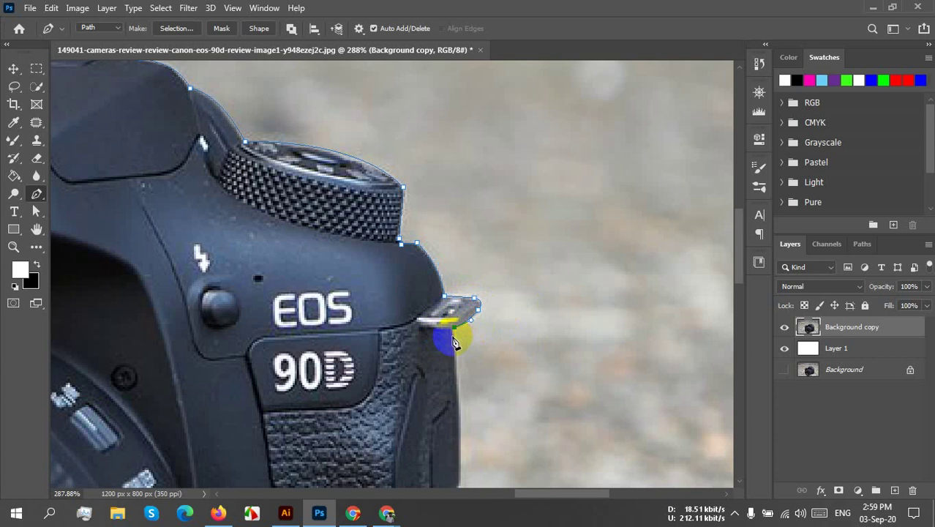
left_click_drag(453, 342, 457, 346)
Step: Trace the path down the camera body's long side edge from below the strap lug to just above the lower corner
left_click_drag(560, 355, 466, 160)
left_click(368, 259)
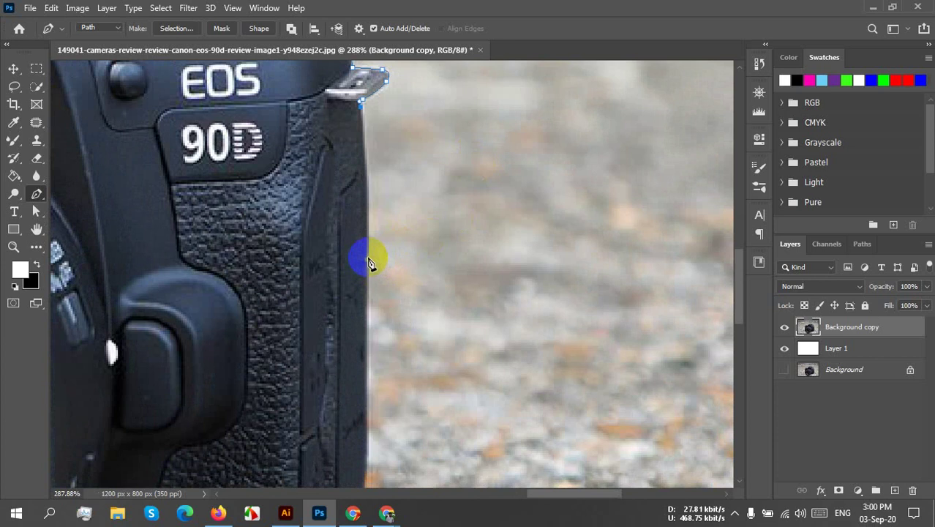
left_click(369, 260)
left_click_drag(370, 262, 368, 370)
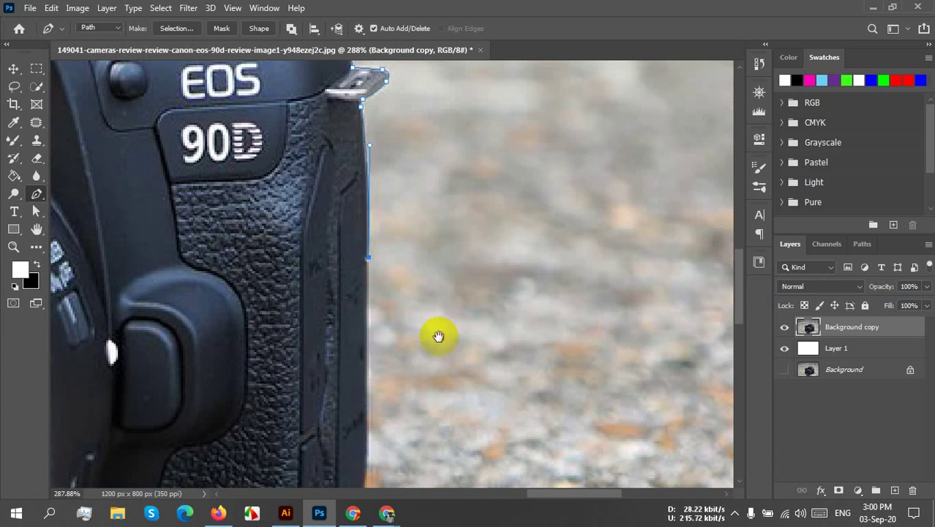
left_click_drag(436, 334, 459, 256)
mouse_move(381, 439)
left_mouse_down()
mouse_move(375, 449)
mouse_move(390, 411)
mouse_move(388, 421)
left_mouse_up()
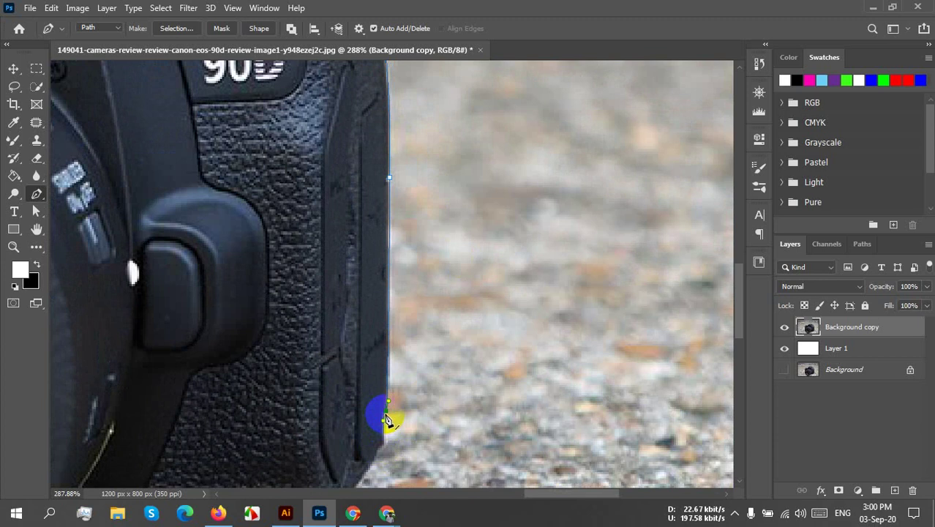
Step: Add closely spaced anchor points around the lower end of the body's side edge where it turns towards the base
left_click_drag(452, 428, 483, 273)
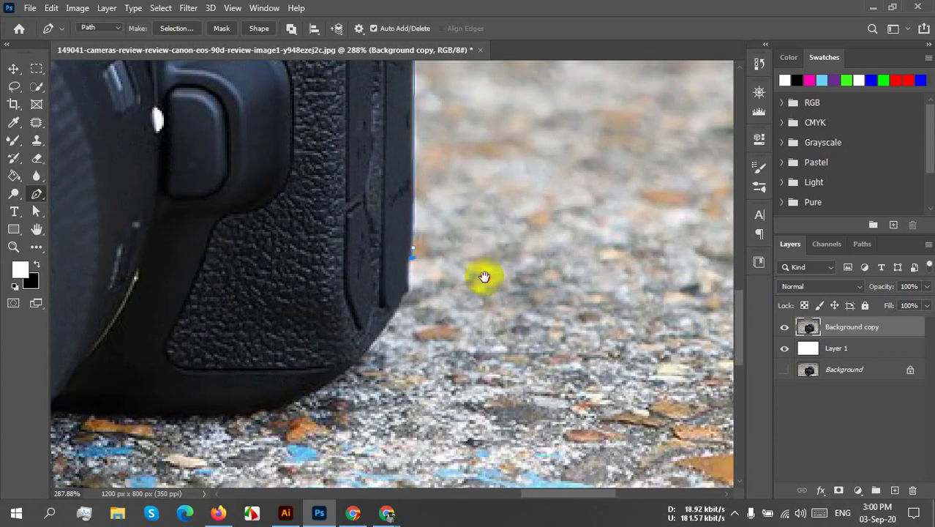
left_click_drag(413, 271, 409, 278)
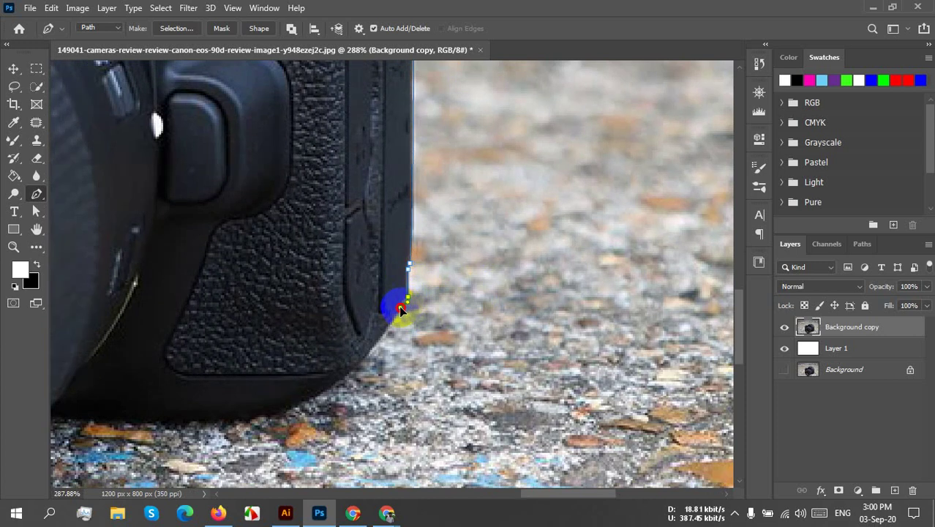
mouse_move(406, 295)
left_mouse_down()
mouse_move(404, 322)
mouse_move(407, 306)
left_mouse_up()
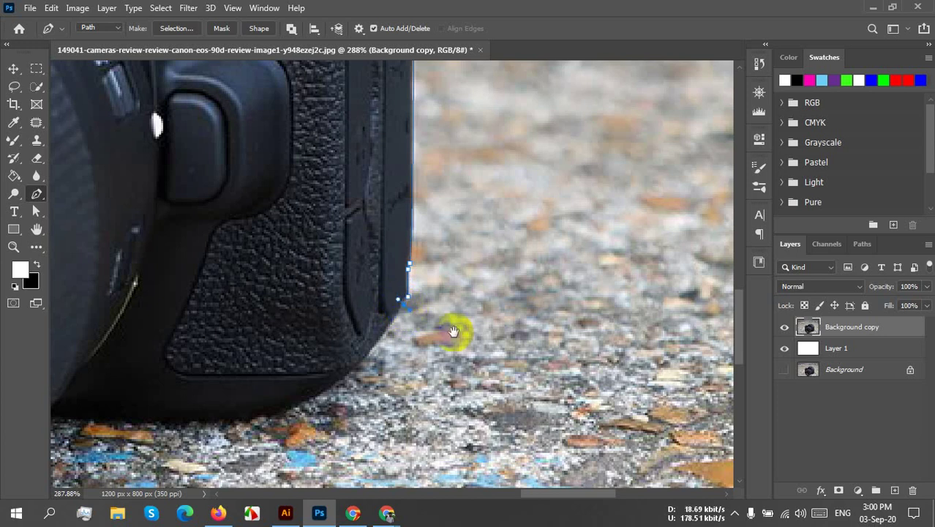
left_click_drag(455, 328, 654, 318)
left_click_drag(576, 335, 568, 355)
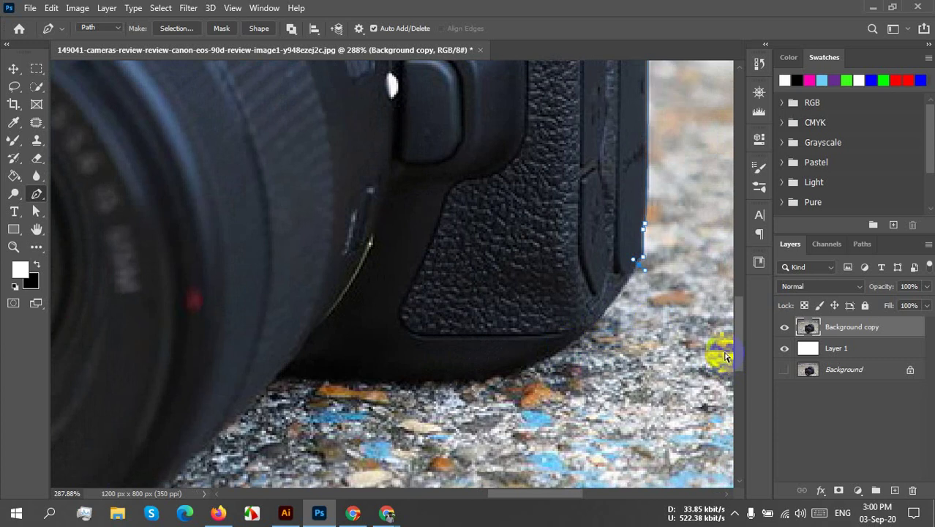
mouse_move(640, 256)
left_mouse_down()
mouse_move(635, 276)
mouse_move(643, 282)
mouse_move(636, 272)
left_mouse_up()
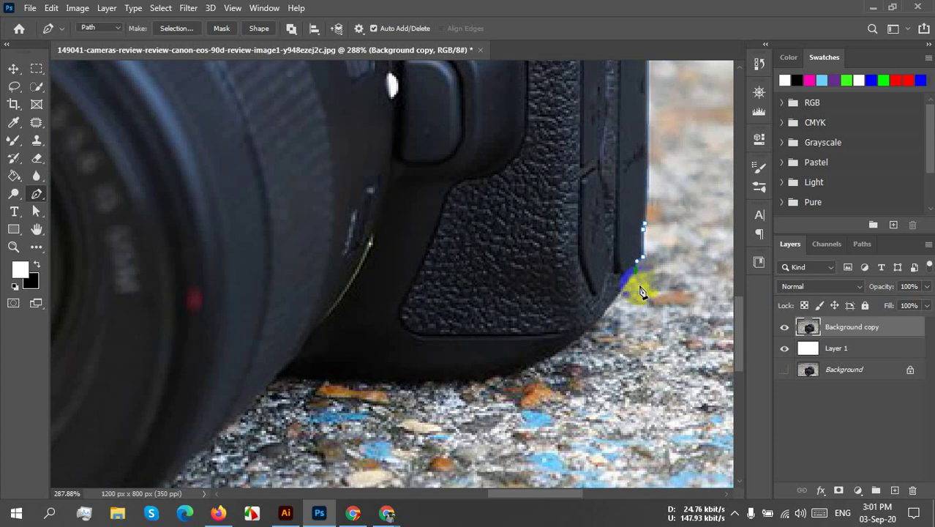
Step: Curve the path around the body's rounded lower corner onto its underside, removing the last point's outgoing handle
left_click(600, 324)
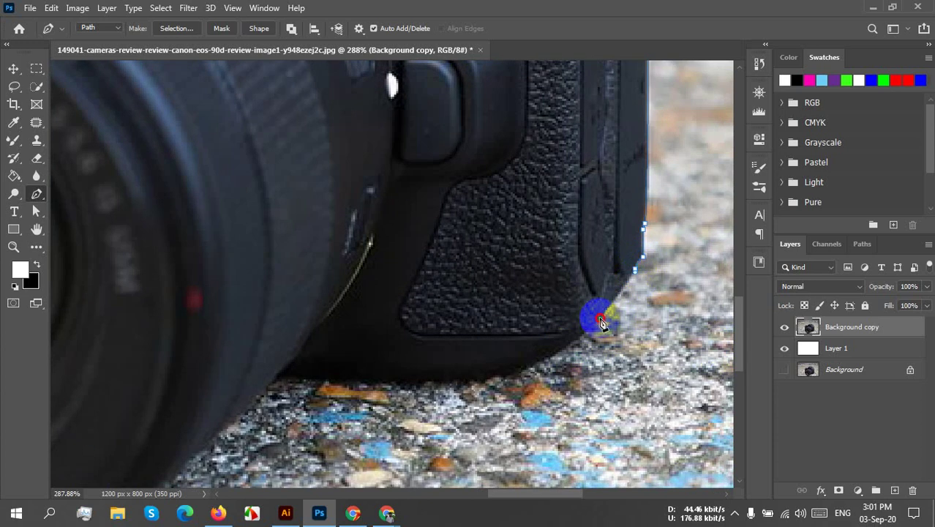
left_click_drag(600, 324, 643, 334)
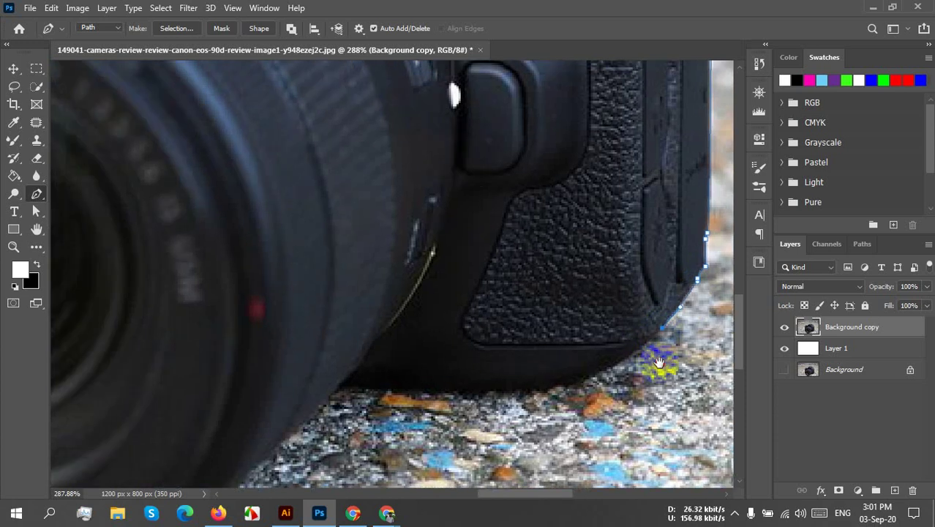
scroll(643, 334, "left", 3)
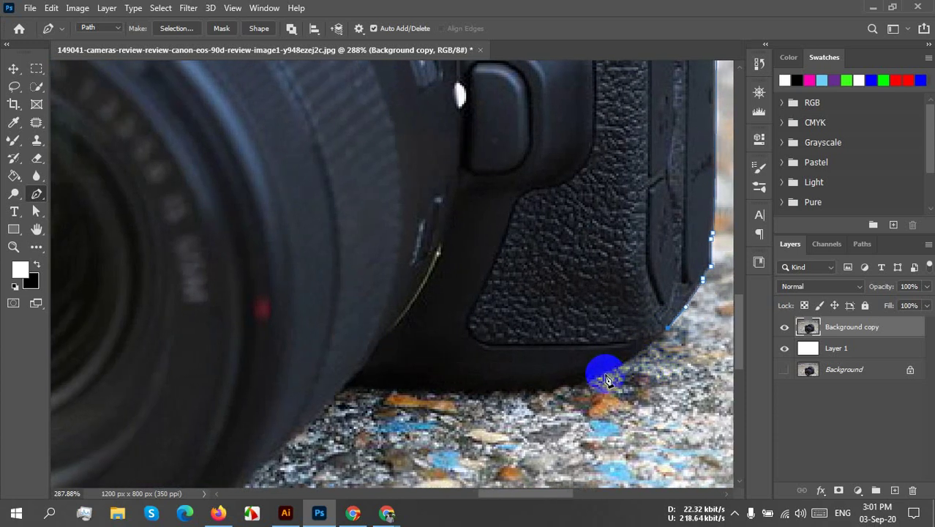
left_click_drag(607, 373, 558, 396)
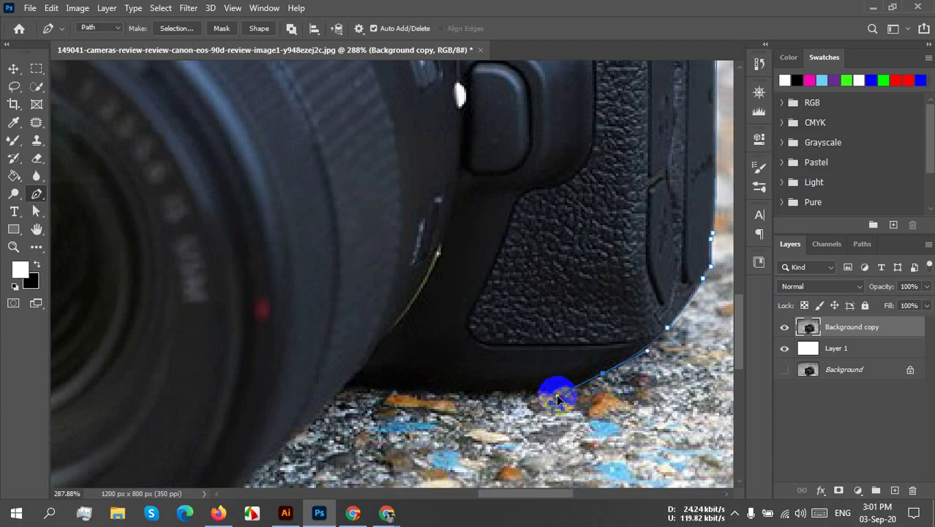
left_click(603, 375, "alt")
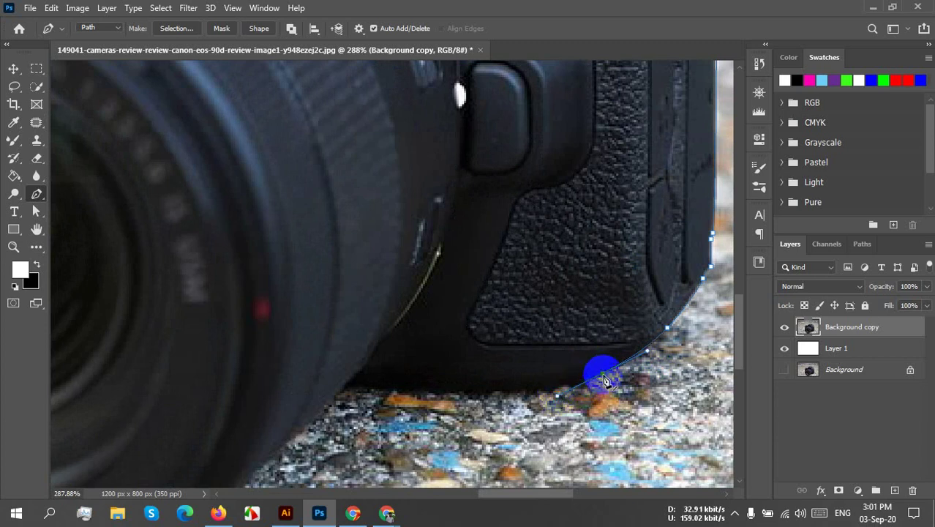
Step: Trace the path along the underside of the camera body to the point where it meets the lens barrel
left_click_drag(495, 419, 502, 422)
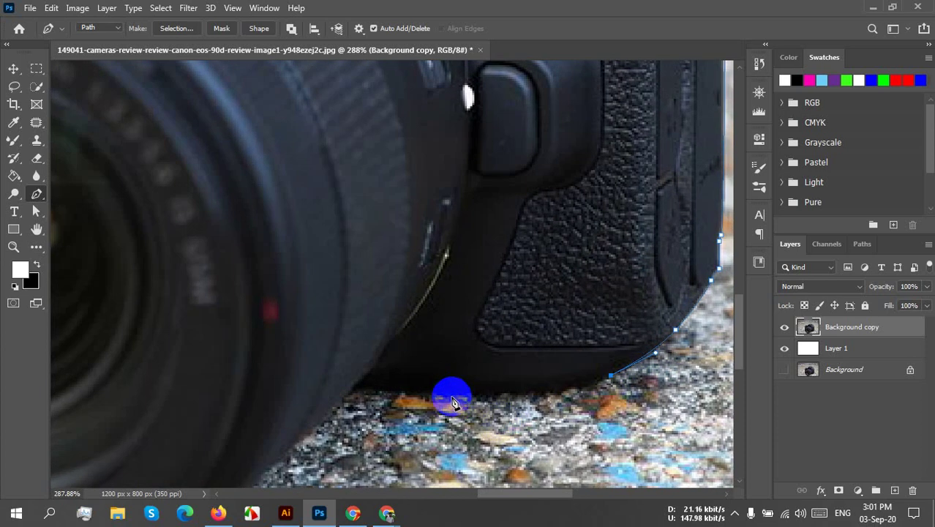
mouse_move(452, 401)
left_mouse_down()
mouse_move(352, 403)
mouse_move(342, 390)
left_mouse_up()
left_click(454, 398)
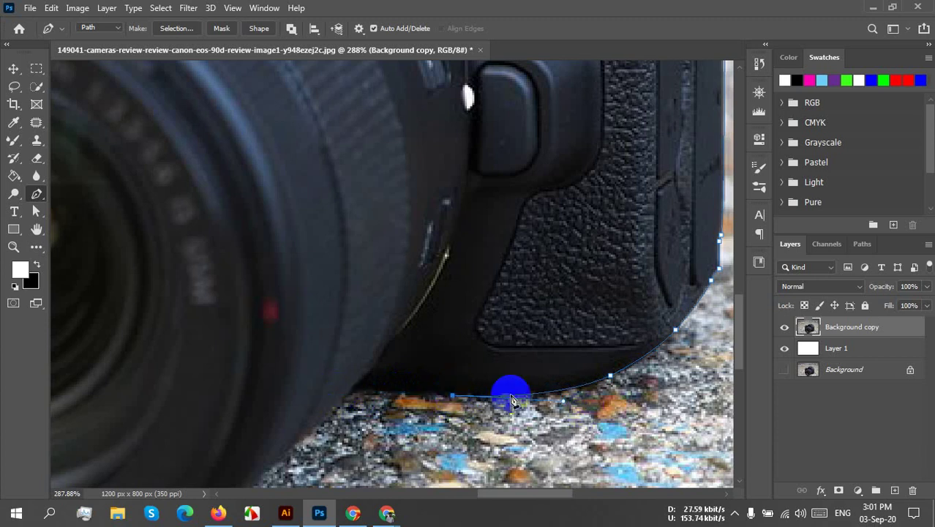
left_click_drag(352, 391, 547, 249)
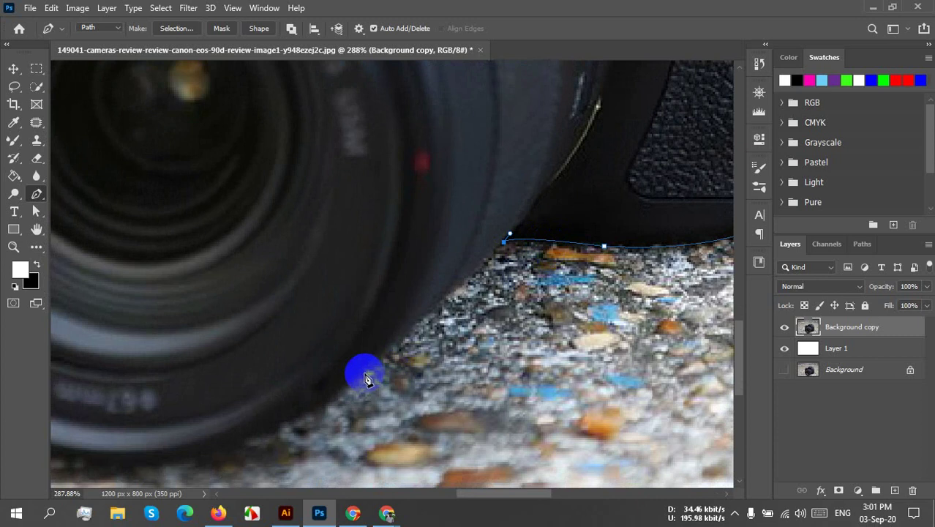
Step: Extend the path diagonally down the lens barrel's outer edge towards the front ring
left_click_drag(364, 378, 323, 418)
left_click_drag(306, 420, 501, 369)
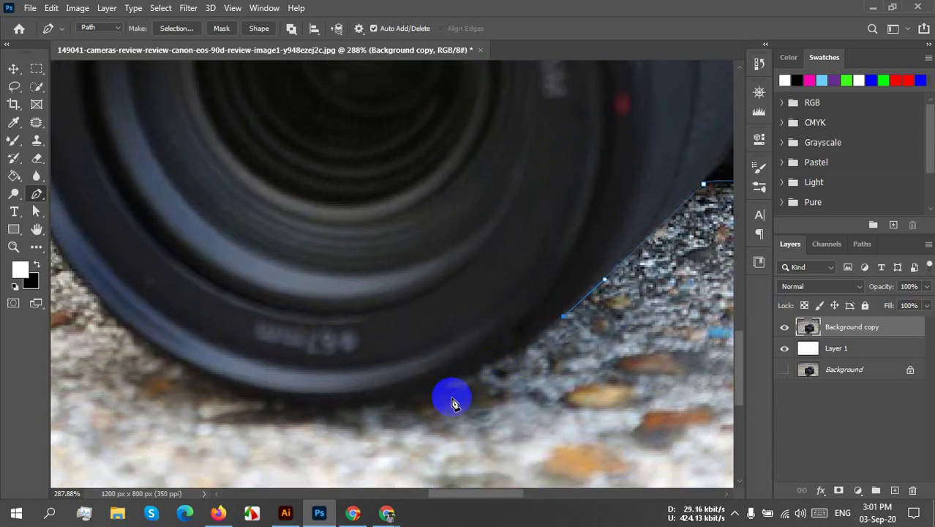
scroll(450, 401, "down", 2)
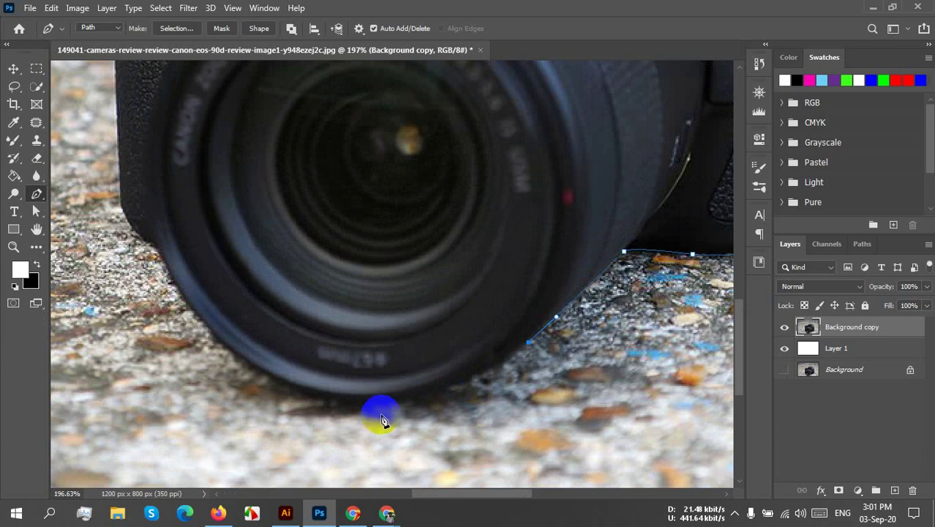
Step: Curve the path around the bottom of the lens's front ring and up onto its opposite side
left_click_drag(427, 395, 341, 428)
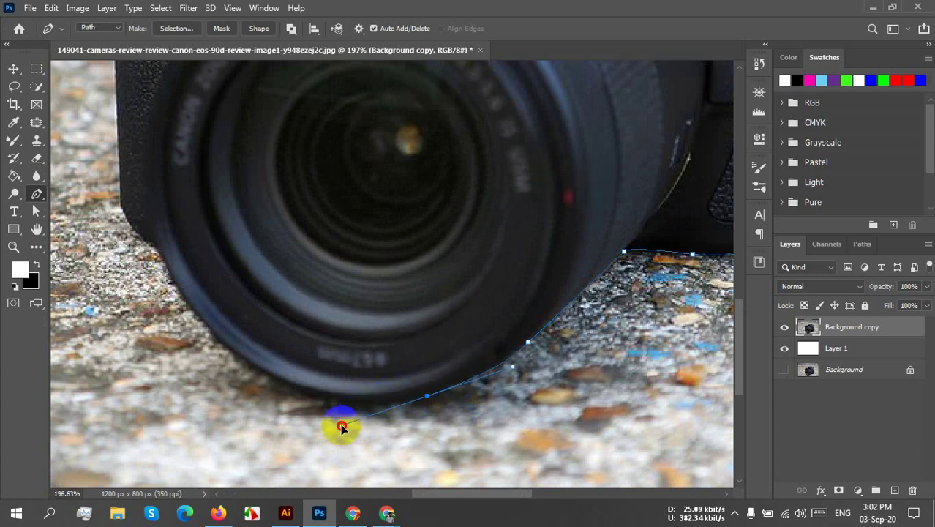
left_click(340, 431)
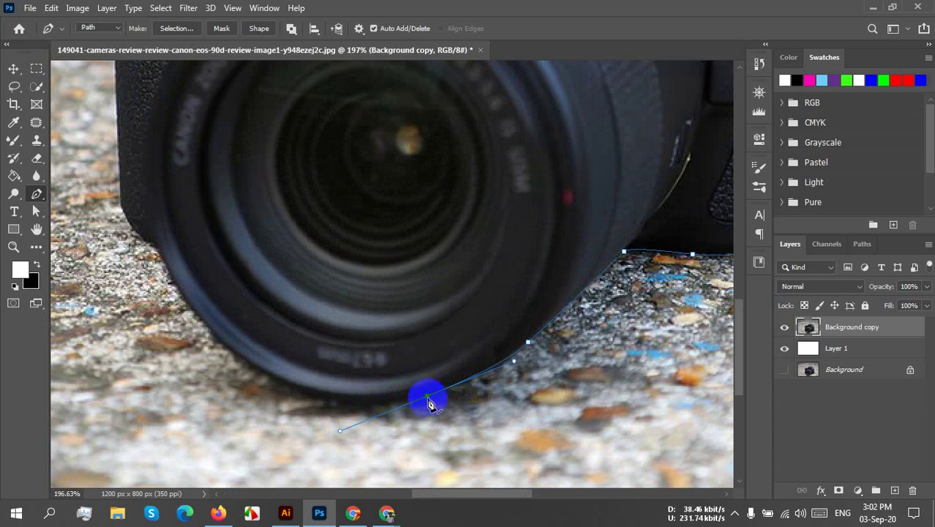
key("ctrl+z")
scroll(309, 460, "left", 2)
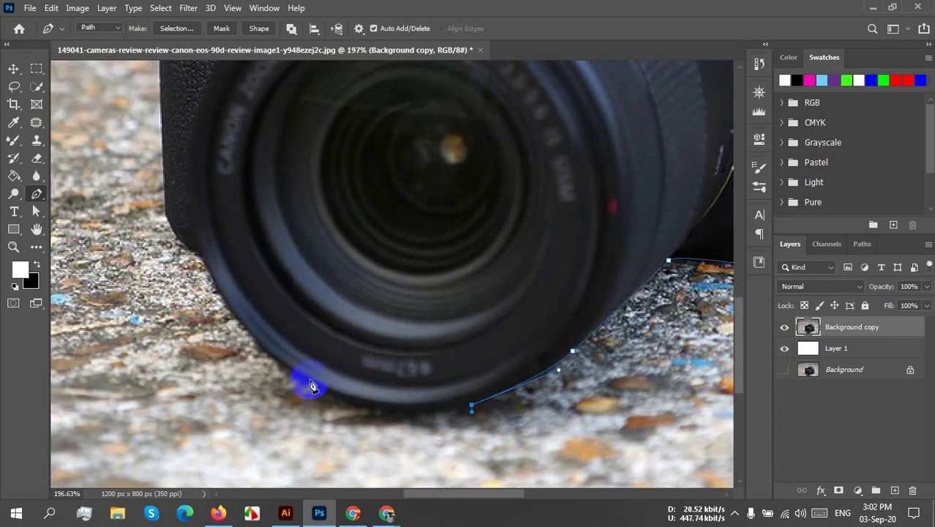
left_click_drag(295, 377, 231, 319)
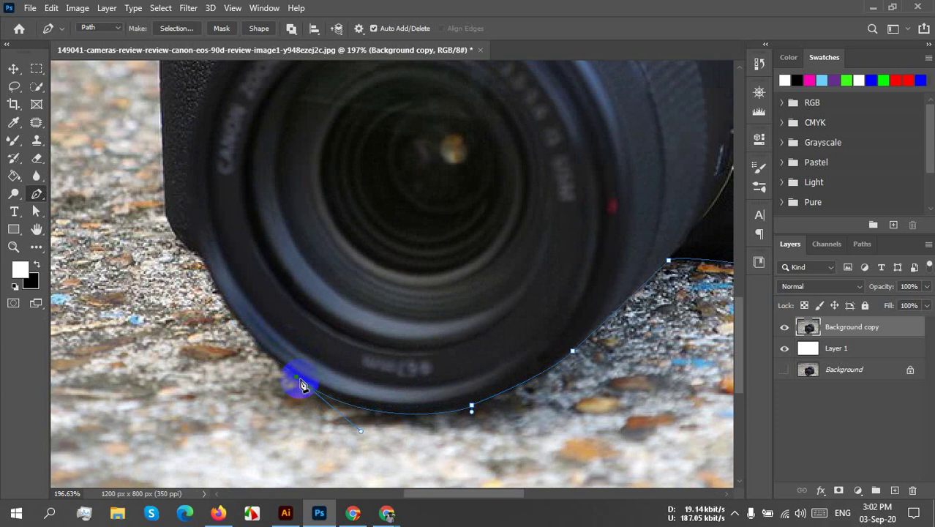
Step: Curve the path up the lens's outer edge to the grip, remove that point's outgoing handle, and trace around the grip's rounded lower corner
left_click_drag(188, 245, 189, 254)
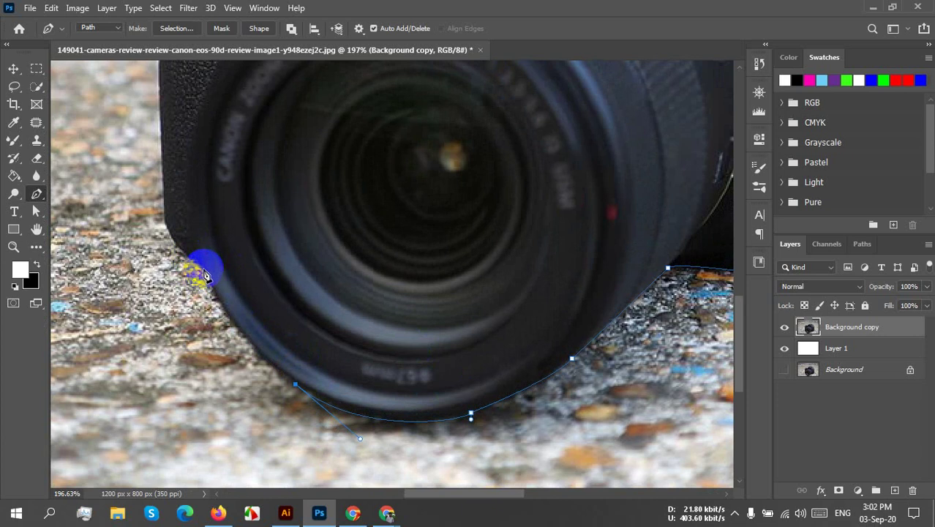
left_click_drag(203, 271, 169, 190)
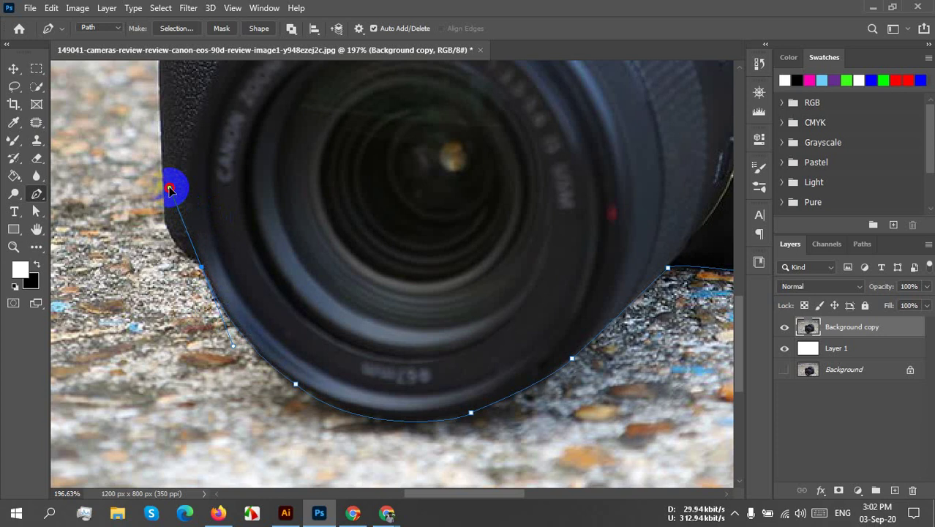
left_click(202, 270)
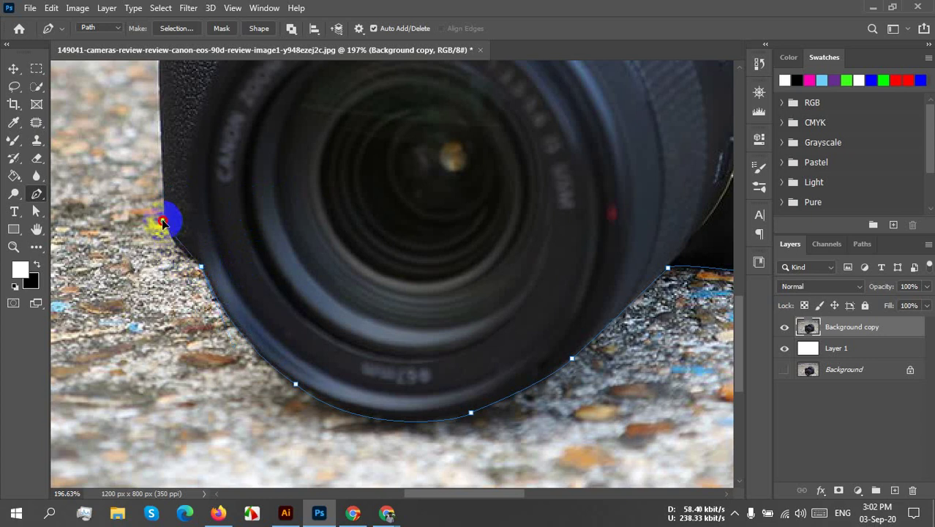
mouse_move(163, 224)
left_mouse_down()
mouse_move(159, 194)
mouse_move(154, 209)
left_mouse_up()
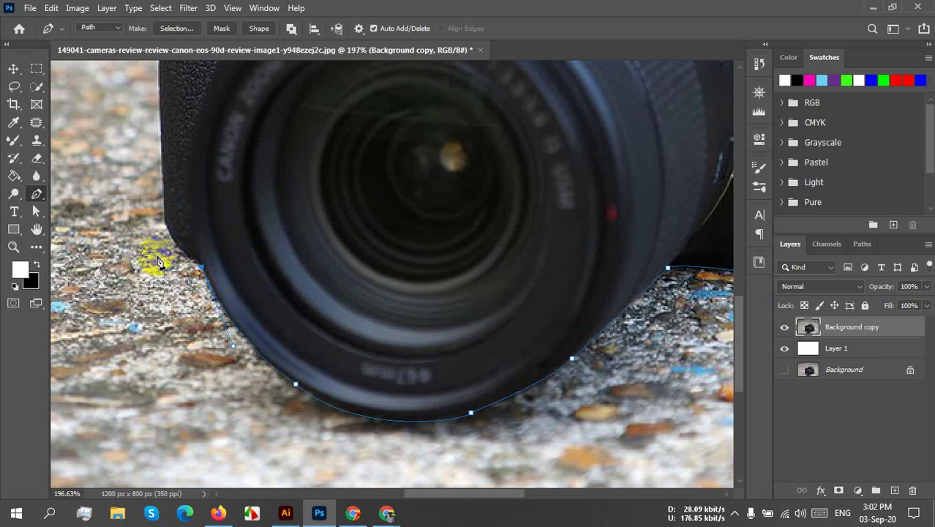
left_click_drag(188, 251, 158, 199)
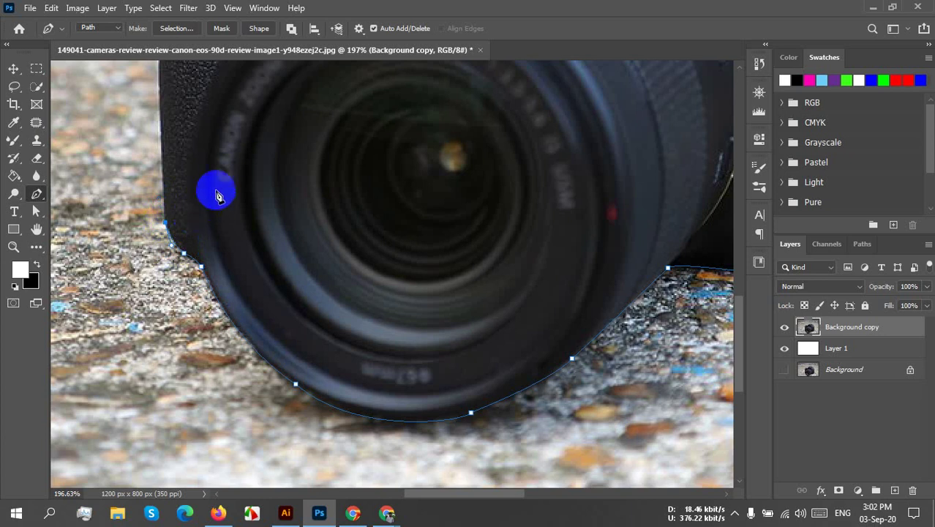
Step: Trace the path up the grip's outer edge and close it at the starting point beside the shutter button area
left_click_drag(211, 137, 194, 307)
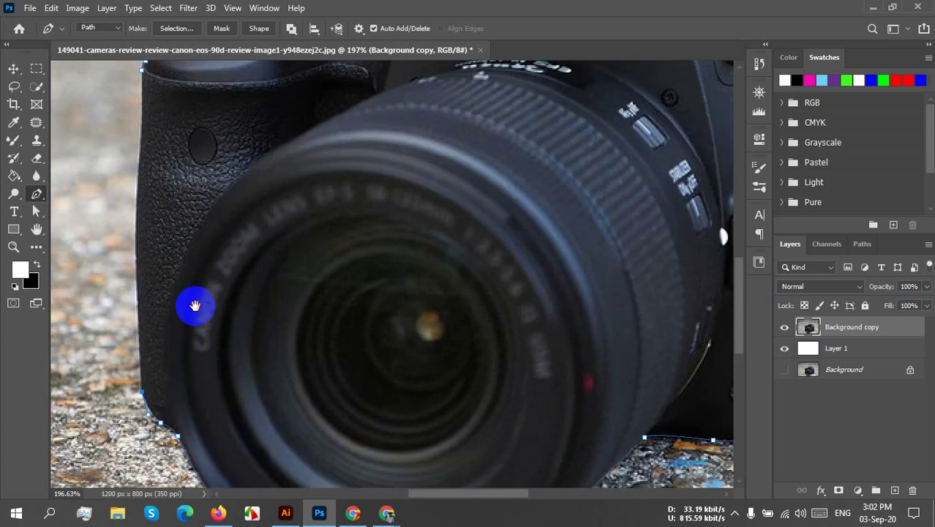
left_click_drag(142, 71, 145, 85)
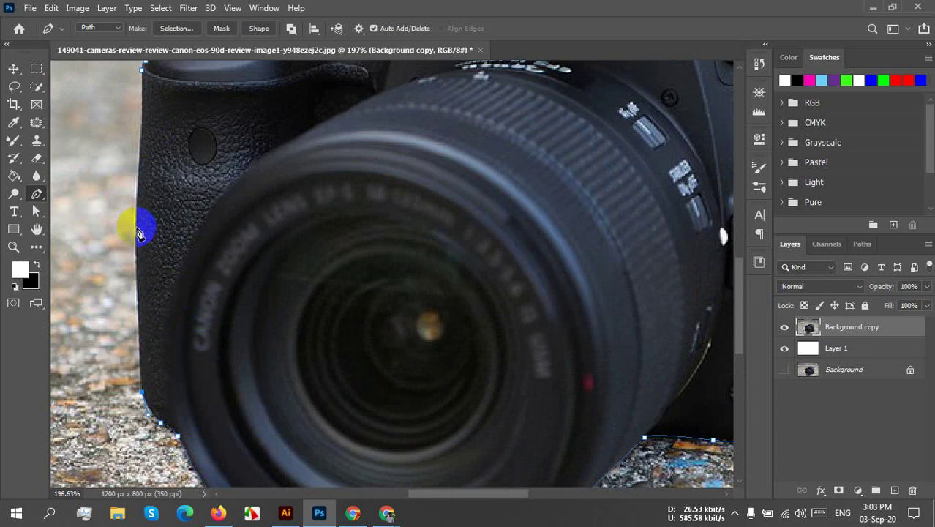
left_click_drag(136, 232, 134, 168)
left_click_drag(173, 203, 136, 292)
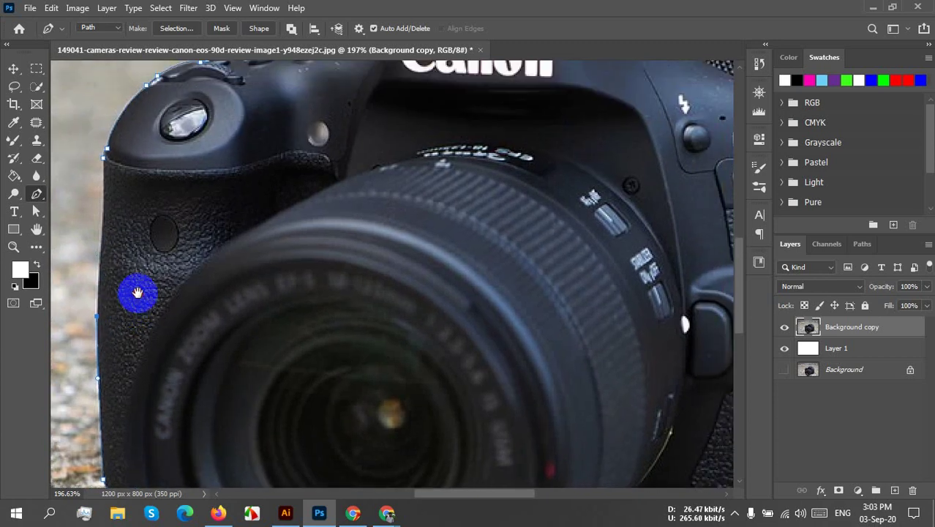
left_click(103, 247)
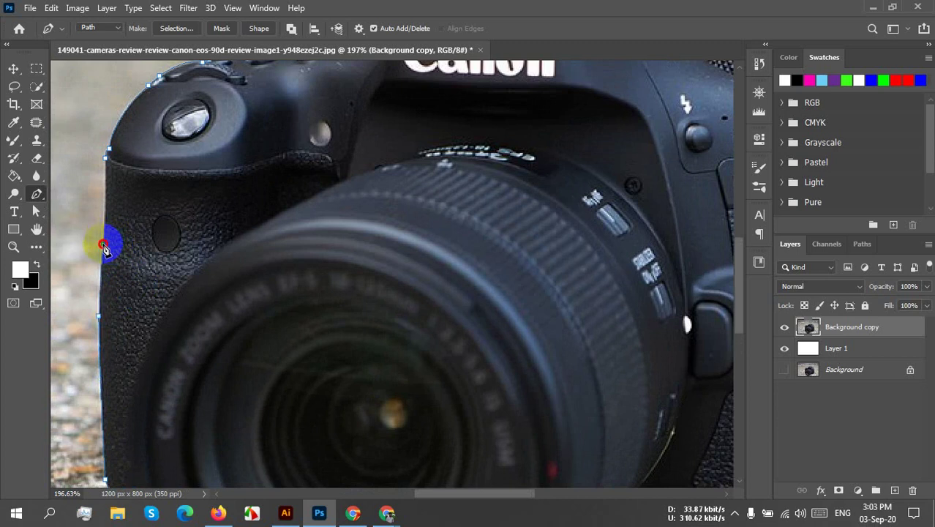
left_click_drag(104, 244, 137, 271)
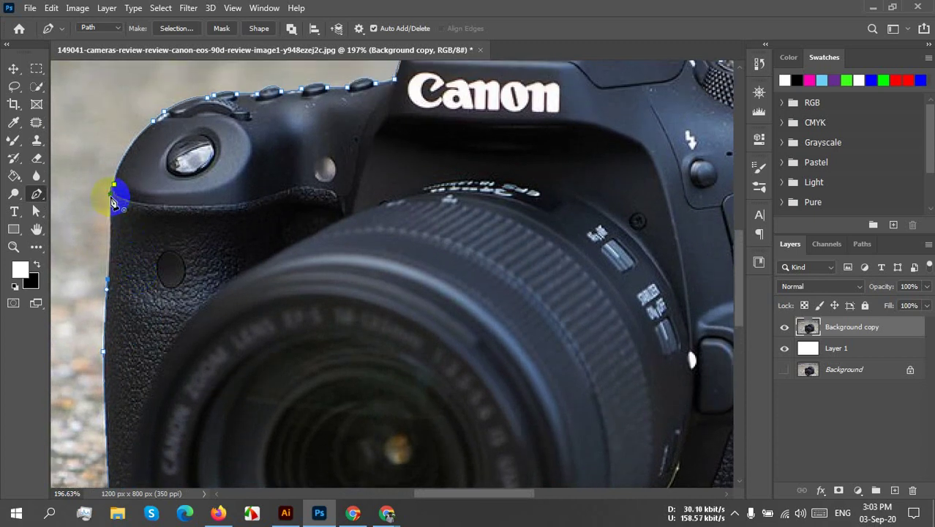
left_click_drag(113, 201, 105, 140)
Step: Save the finished work path of the camera outline as Path 1
scroll(222, 247, "down", 2)
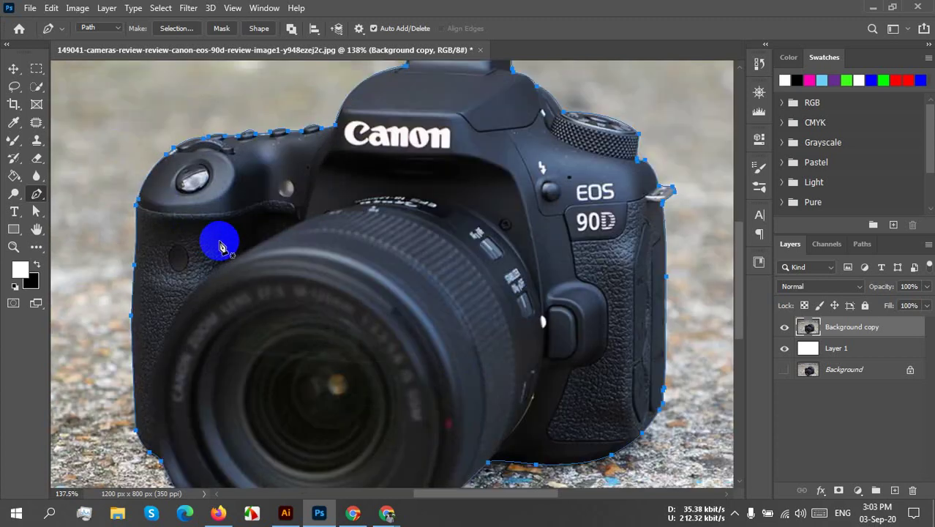
scroll(221, 247, "down", 3)
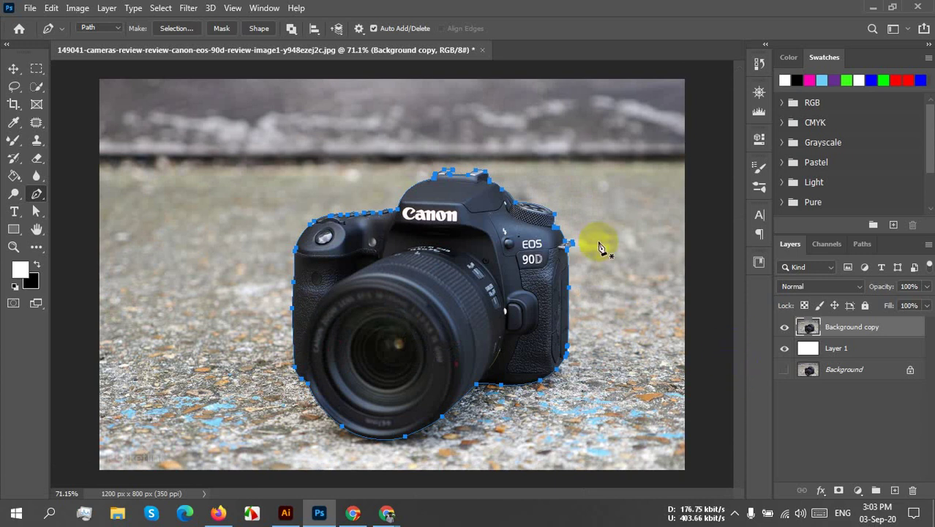
left_click(864, 244)
double_click(788, 273)
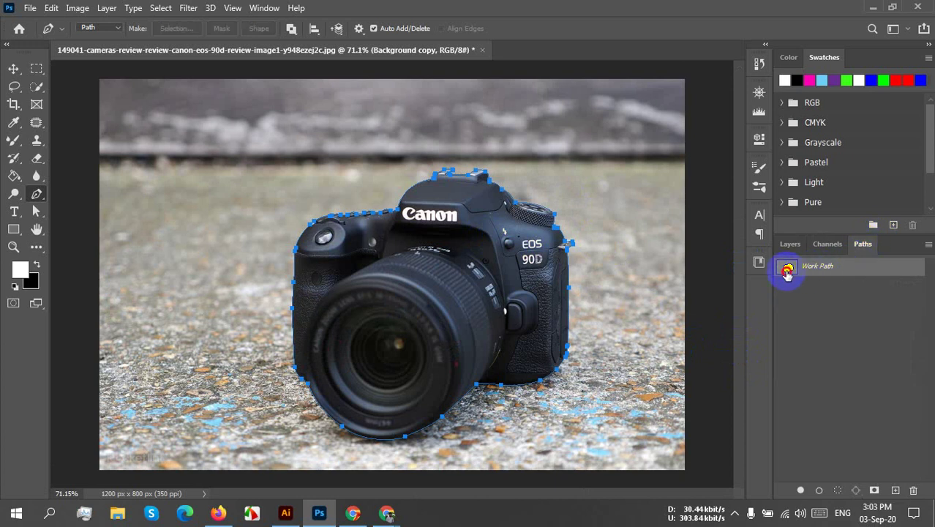
left_click(542, 156)
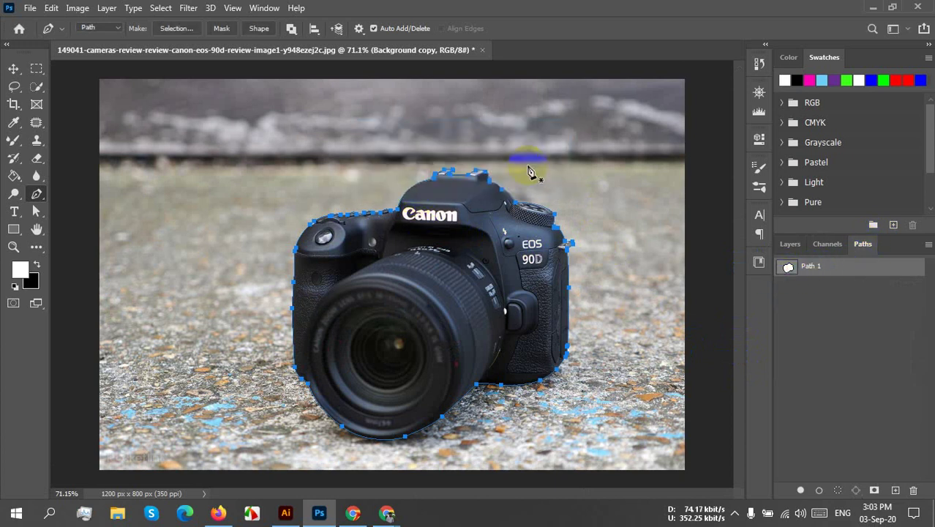
Step: Convert the closed camera path into a selection with the Background copy layer active
left_click(789, 244)
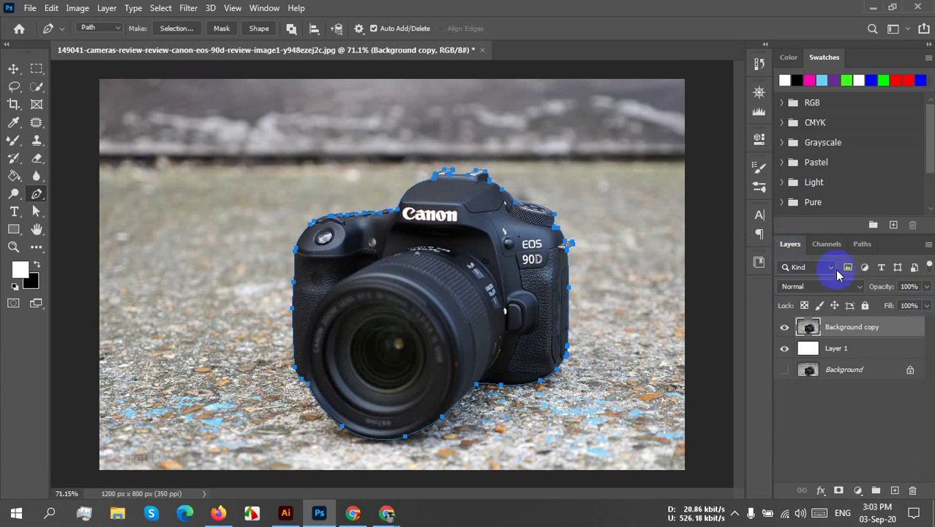
right_click(450, 271)
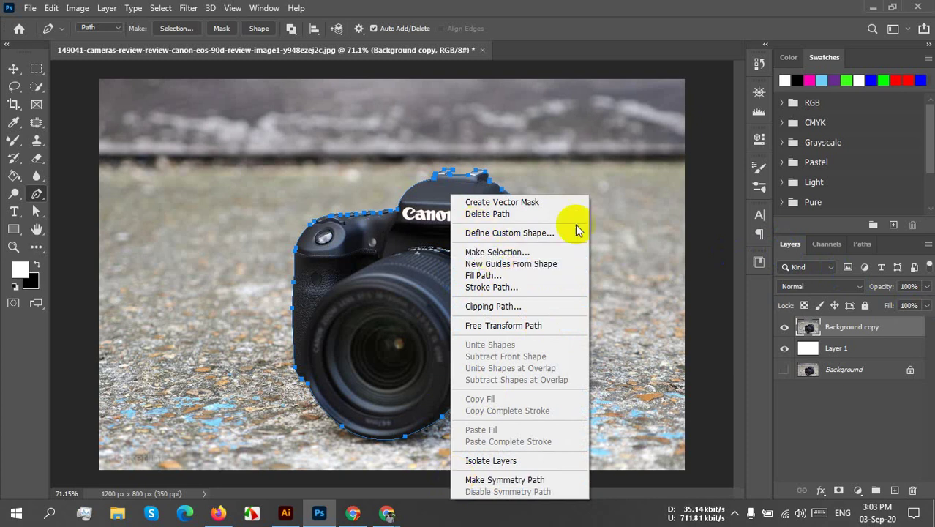
left_click(665, 210)
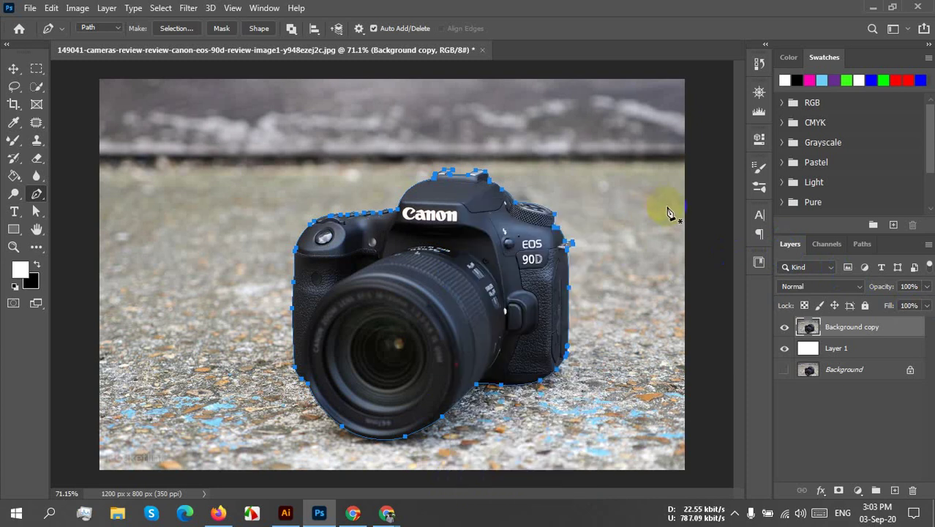
key("ctrl+Return")
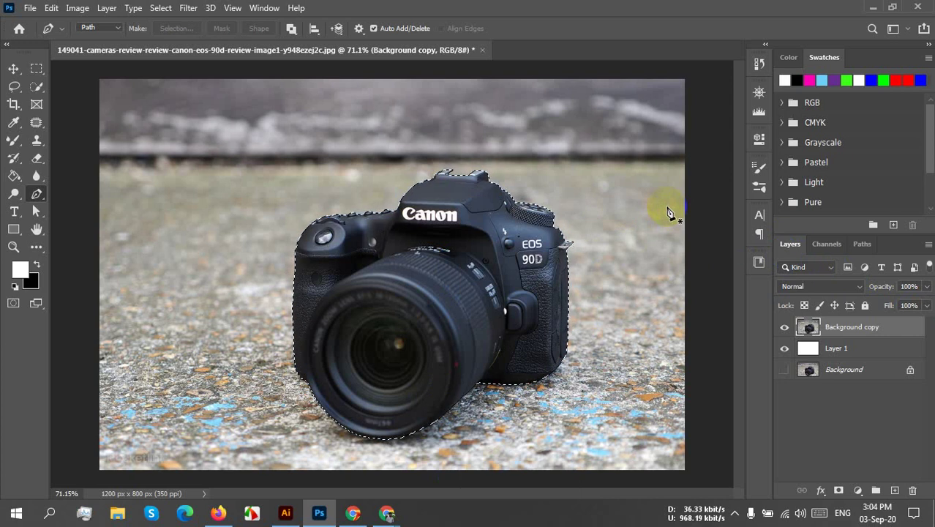
Step: Invert the selection and delete the photo's surroundings around the camera on the Background copy layer
key("Delete")
key("ctrl+shift+i")
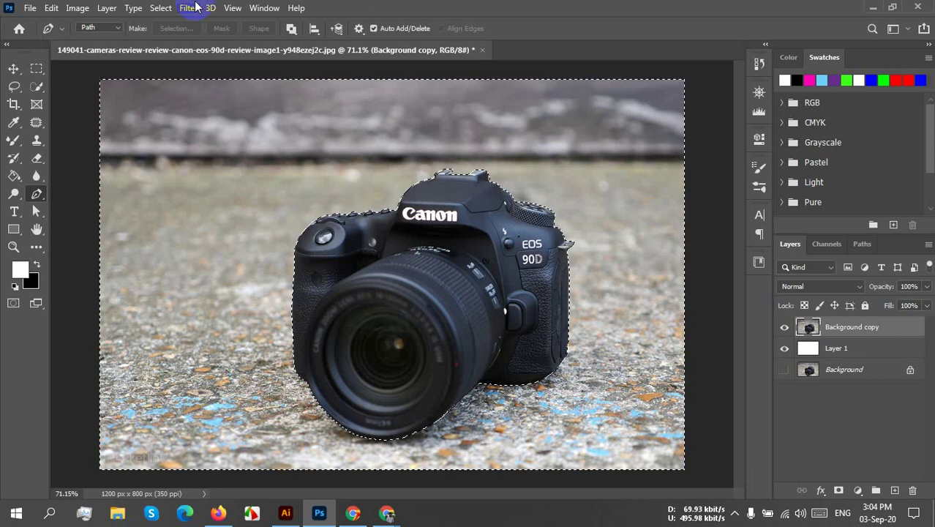
left_click(160, 8)
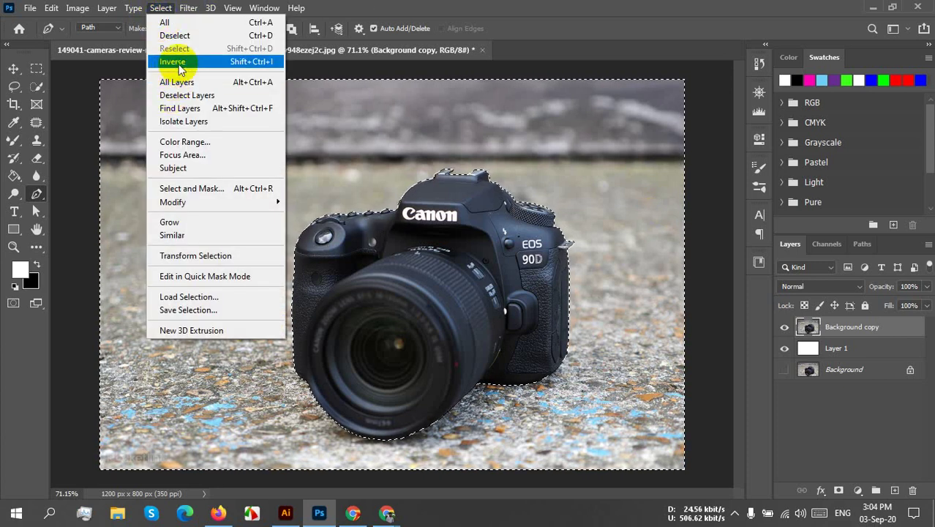
left_click(467, 99)
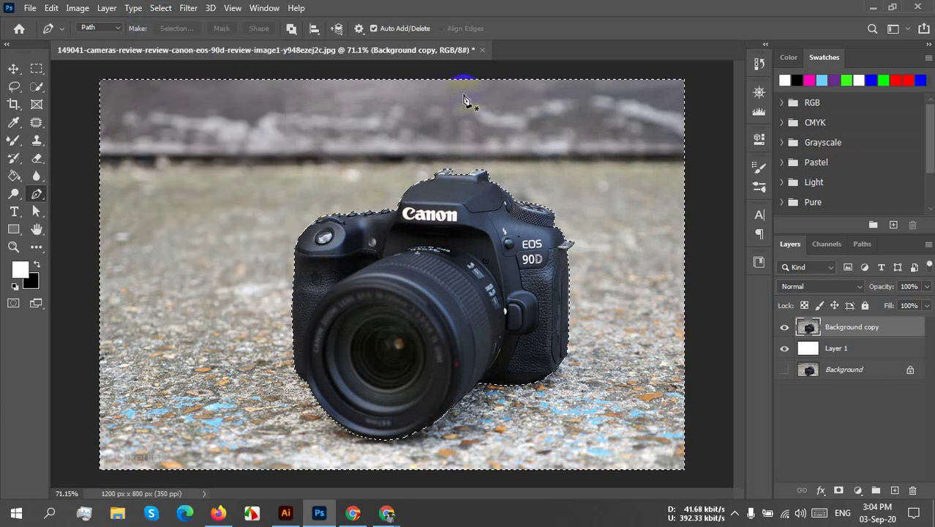
left_click(664, 76)
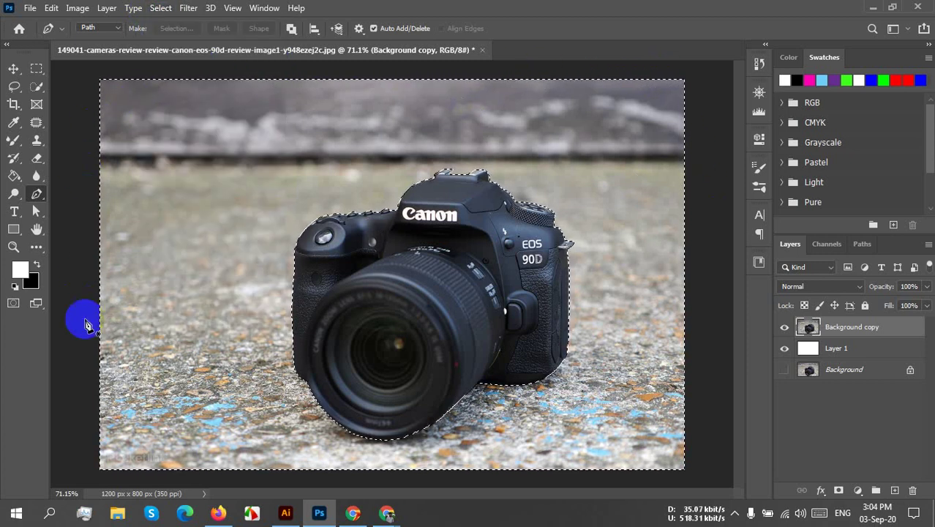
key("Delete")
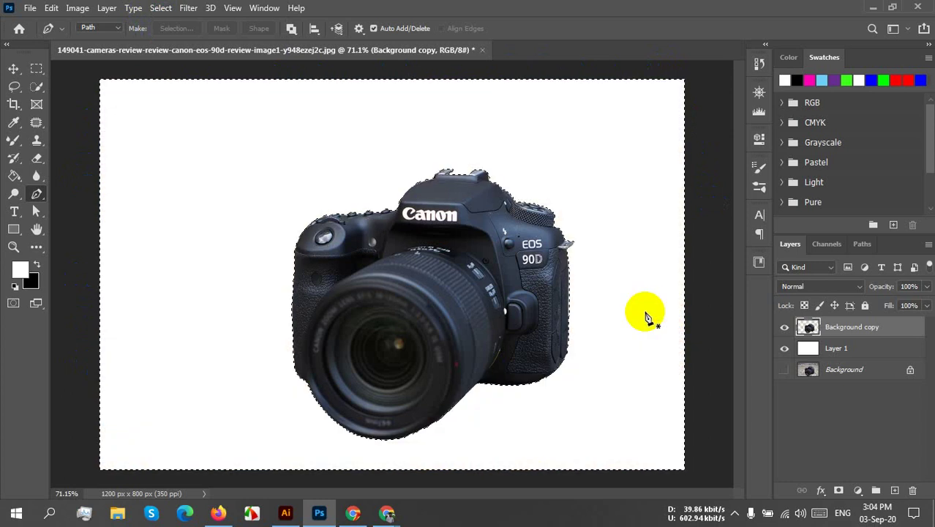
Step: Hide the white Layer 1 to inspect the camera cutout on transparency, and show the layer again
left_click(774, 373)
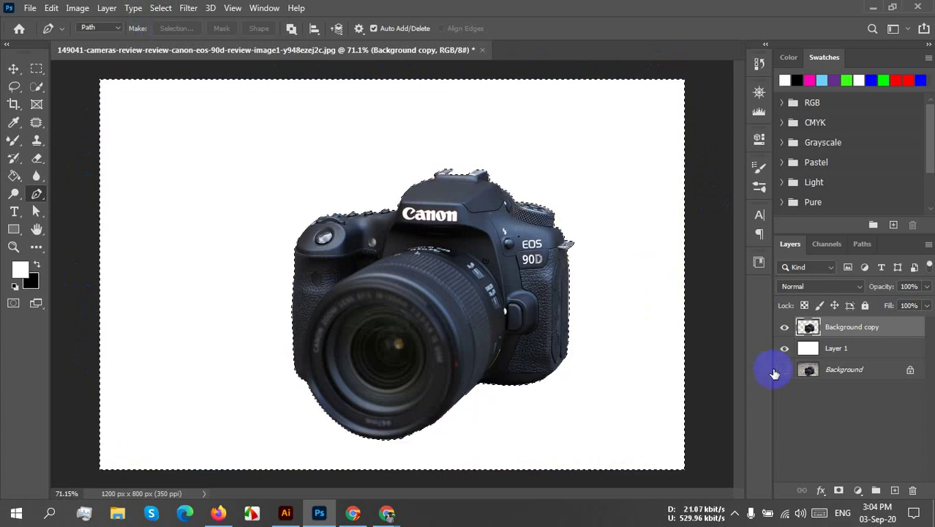
left_click(786, 352)
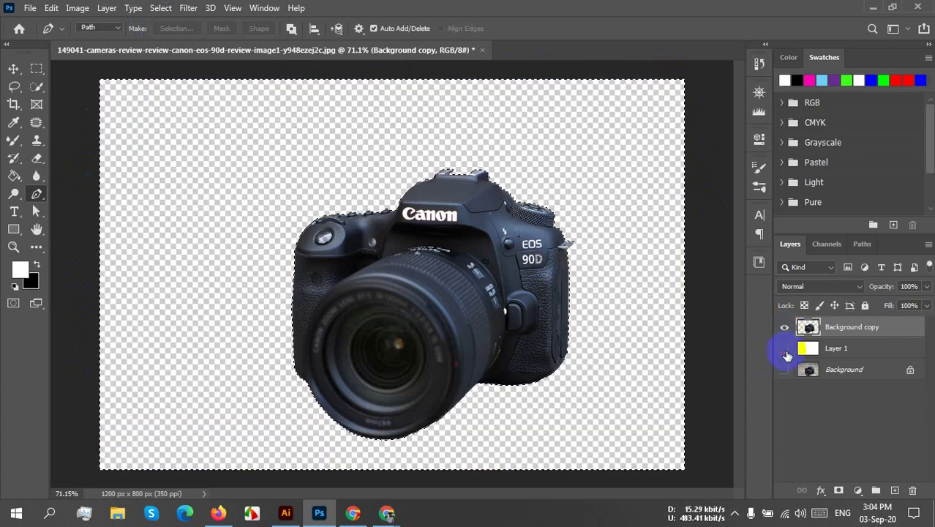
mouse_move(439, 220)
left_mouse_down()
mouse_move(348, 216)
mouse_move(356, 247)
left_mouse_up()
left_click(795, 333)
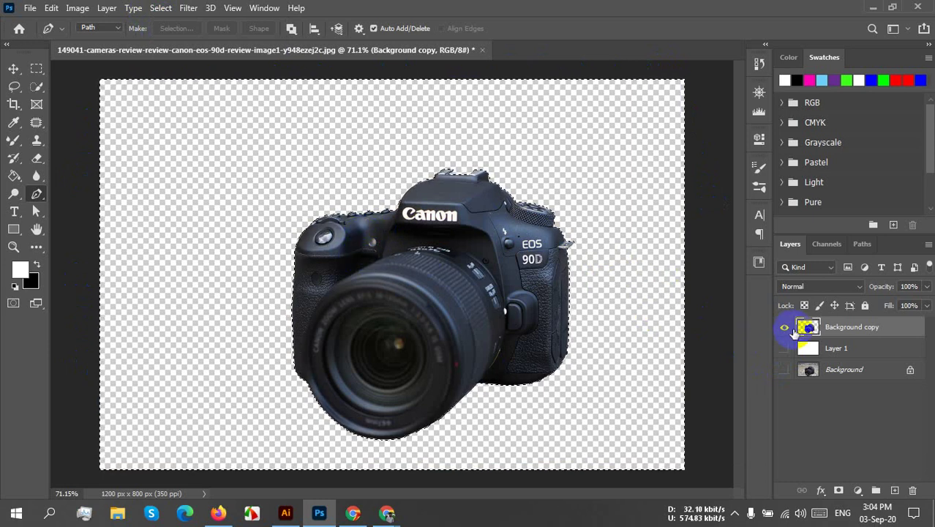
left_click(784, 348)
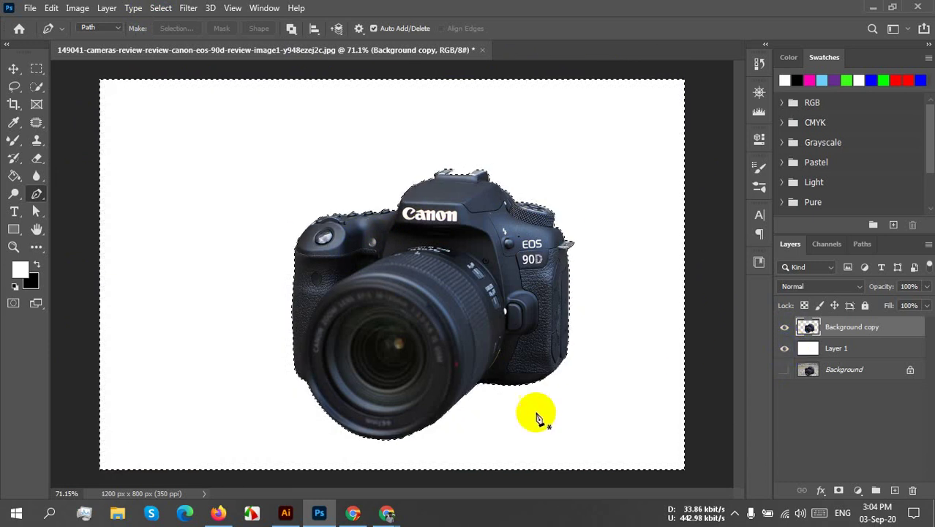
Step: Deselect the selection and move the camera cutout up and slightly left on the white background
left_click_drag(712, 384, 716, 386)
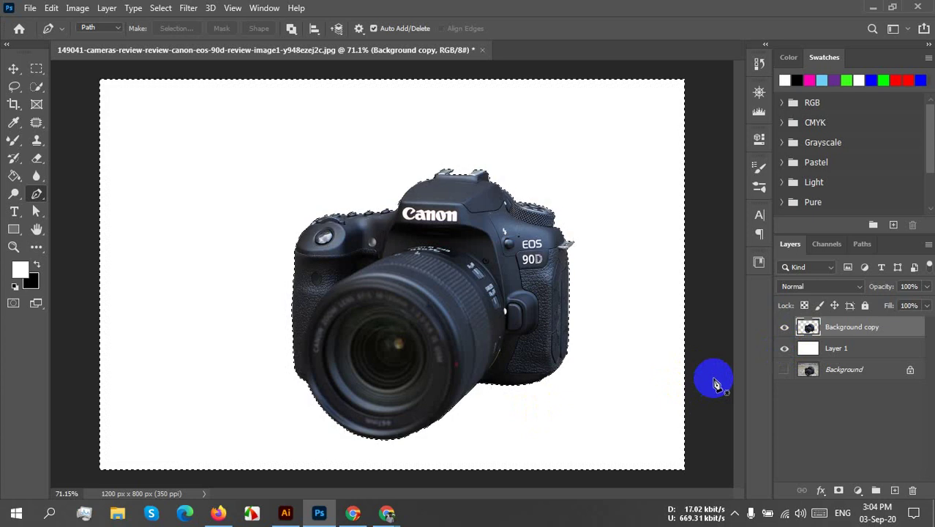
key("ctrl+d")
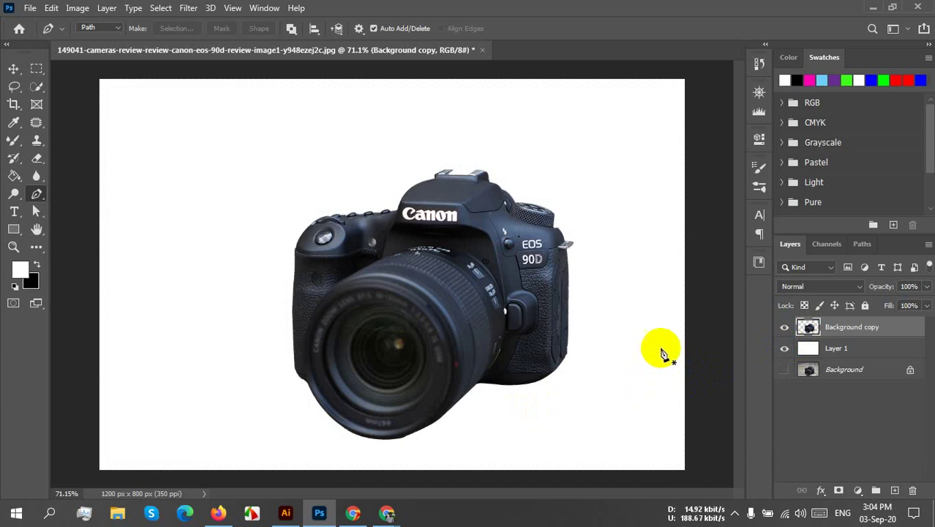
left_click(13, 68)
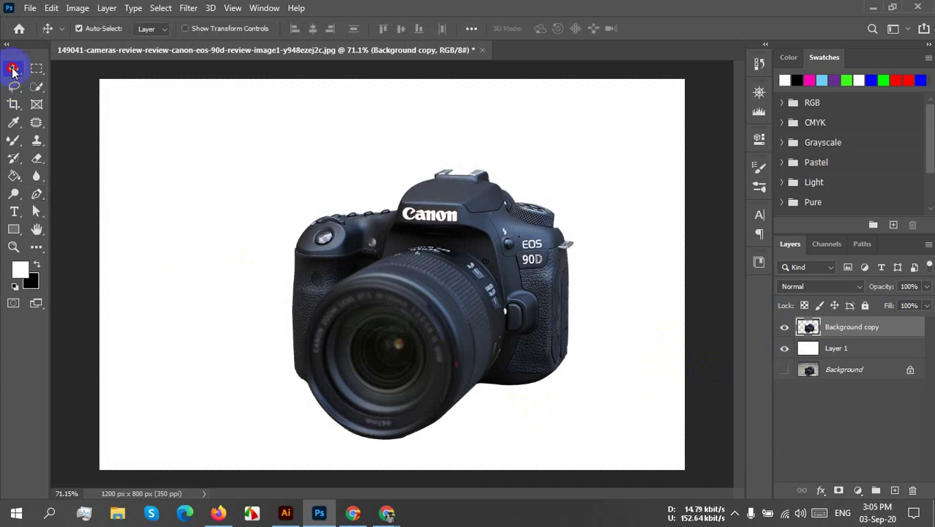
left_click_drag(459, 354, 430, 298)
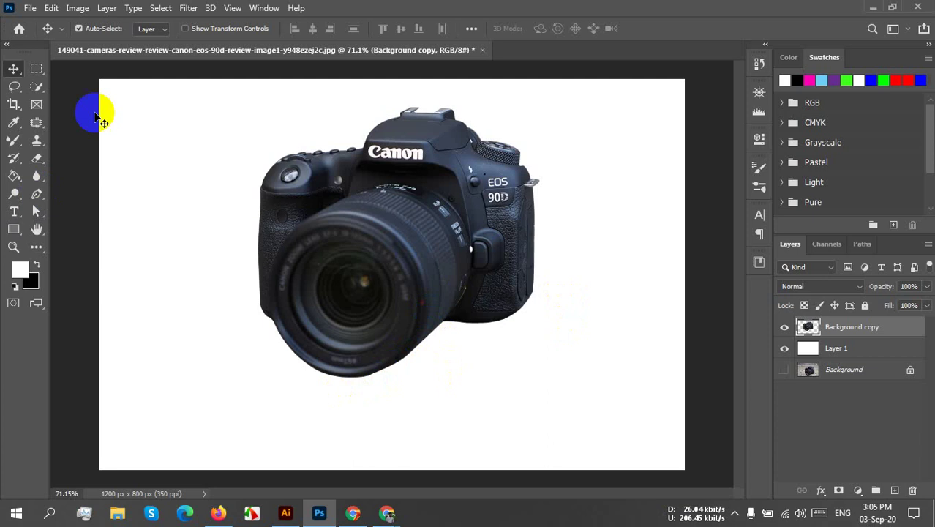
Step: Apply Levels to the camera cutout with RGB input levels of 4, 0.91 and 189
left_click(77, 8)
mouse_move(91, 43)
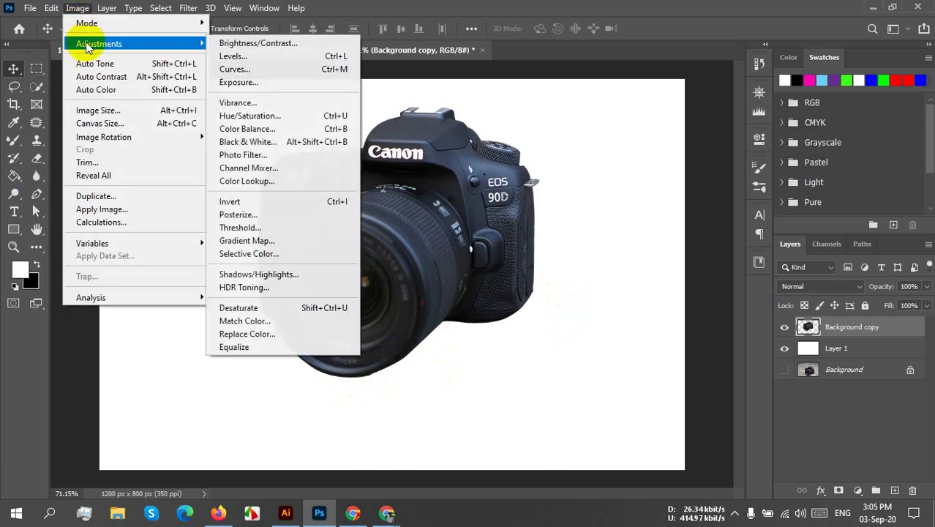
left_click(242, 56)
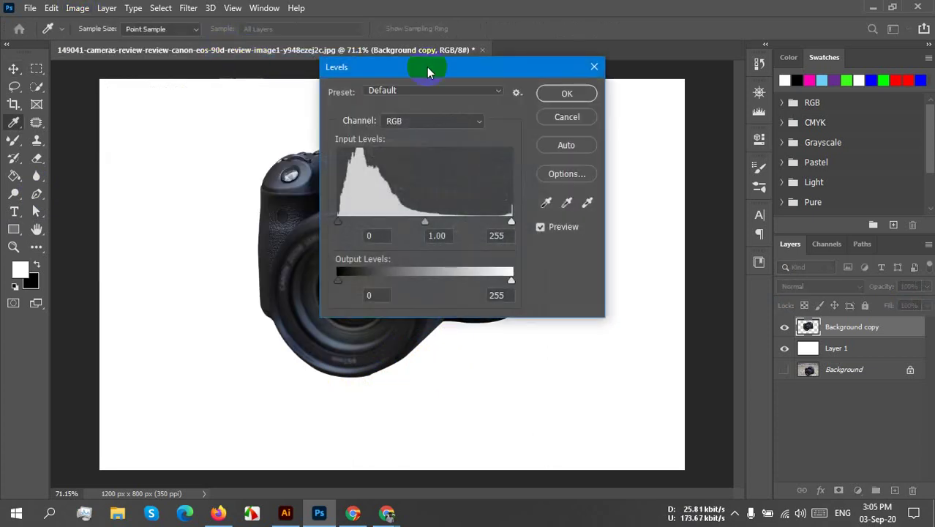
left_click_drag(494, 68, 674, 61)
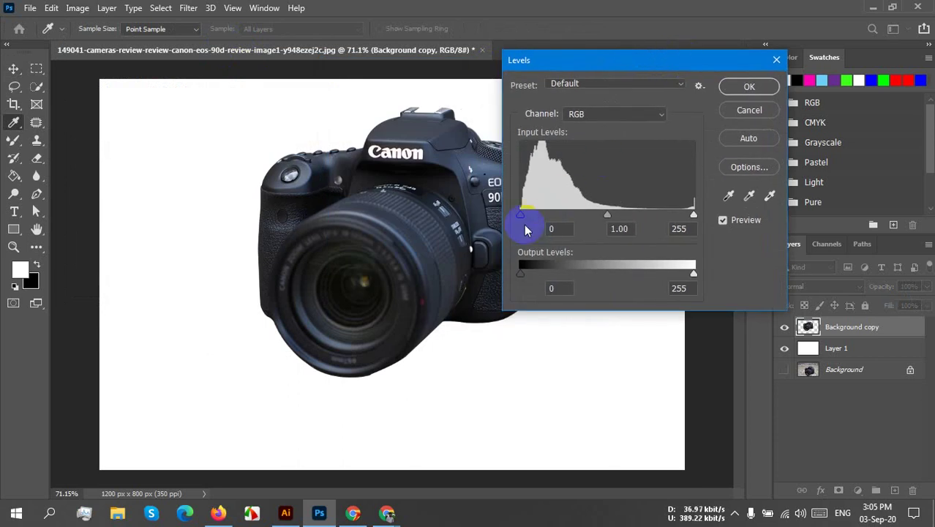
left_click_drag(519, 221, 492, 220)
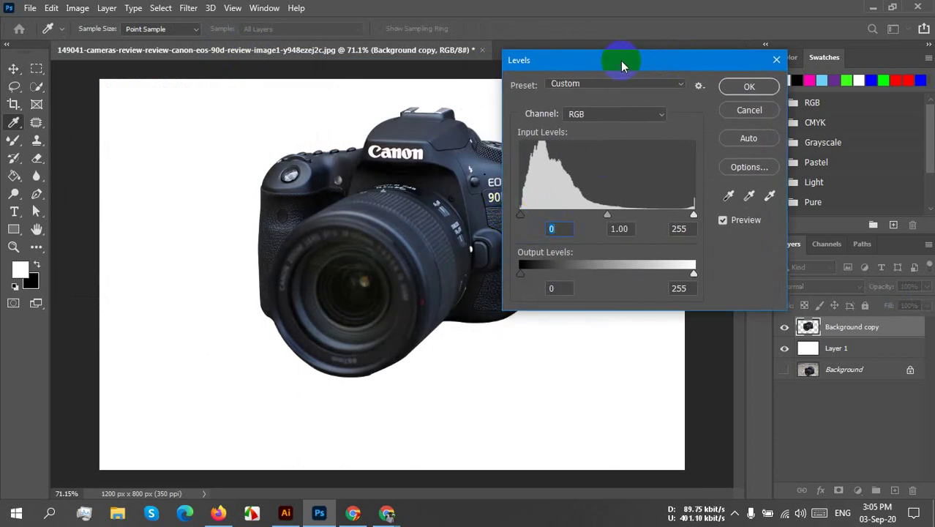
left_click_drag(621, 60, 728, 66)
left_click_drag(800, 215, 764, 212)
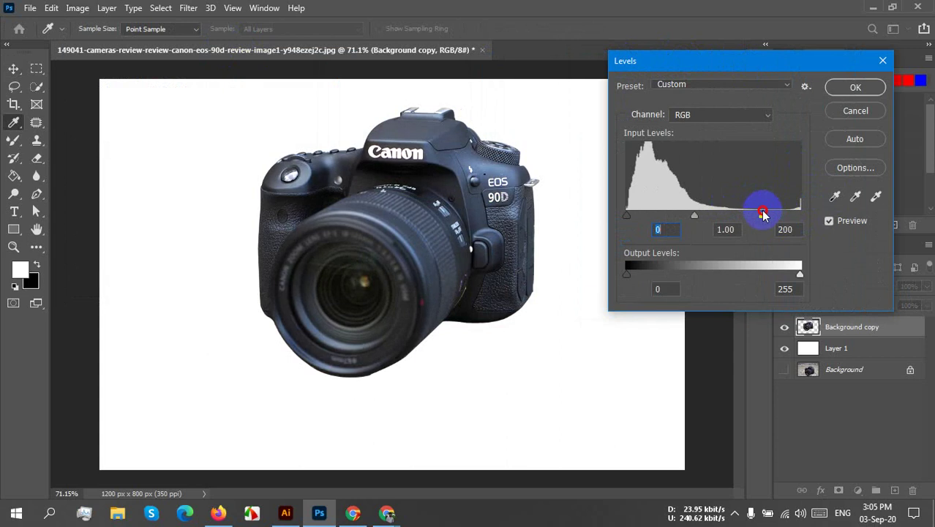
mouse_move(694, 217)
left_mouse_down()
mouse_move(681, 216)
mouse_move(726, 213)
mouse_move(611, 212)
mouse_move(700, 218)
left_mouse_up()
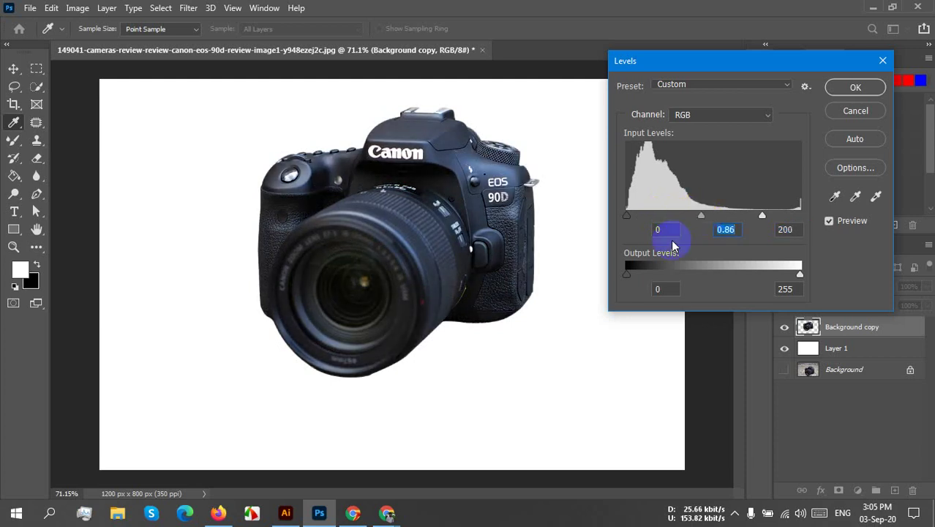
mouse_move(766, 220)
left_mouse_down()
mouse_move(779, 218)
mouse_move(756, 216)
left_mouse_up()
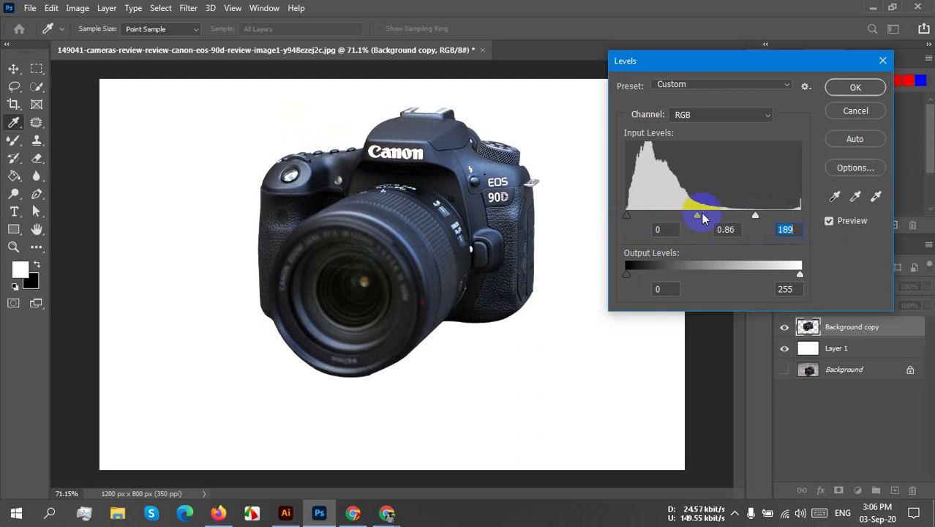
left_click_drag(701, 214, 696, 217)
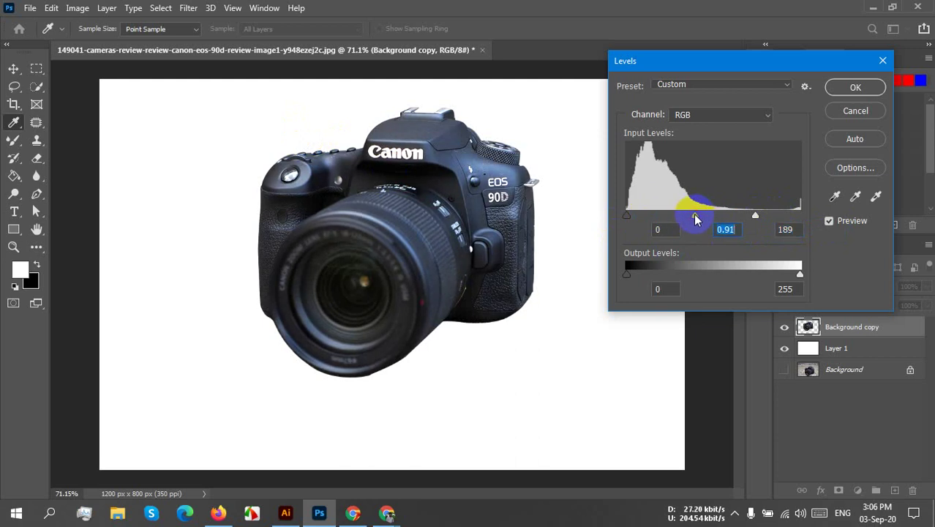
left_click_drag(628, 216, 633, 219)
left_click(856, 88)
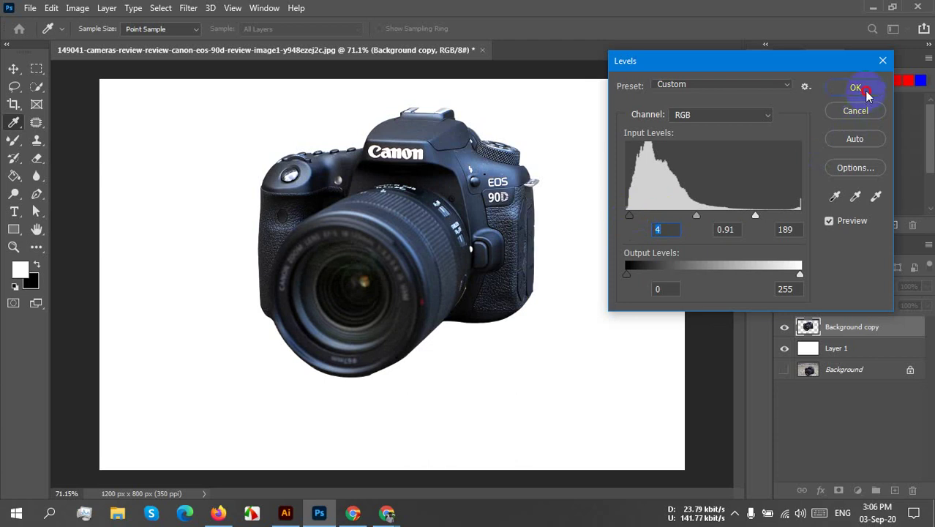
Step: Try a Curves adjustment on the camera cutout, raising the middle of the RGB curve and pulling it back towards the diagonal
left_click(76, 8)
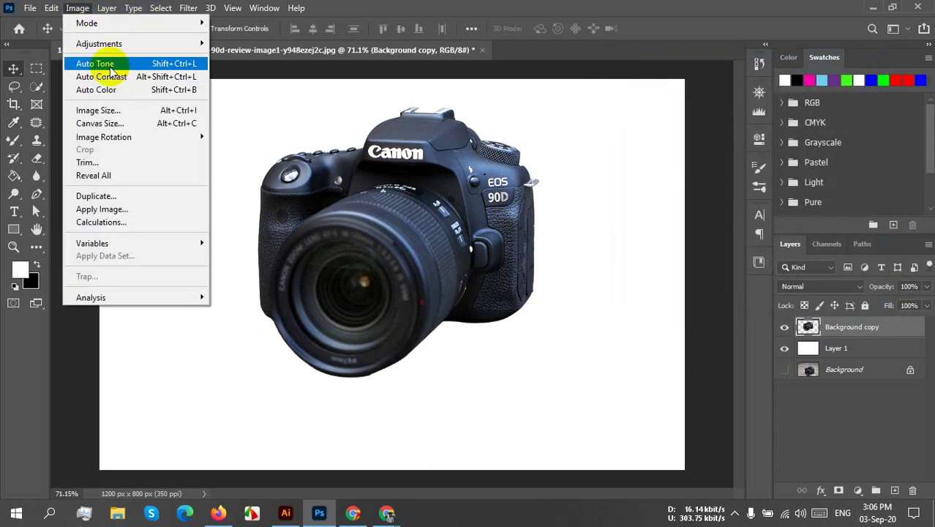
mouse_move(119, 43)
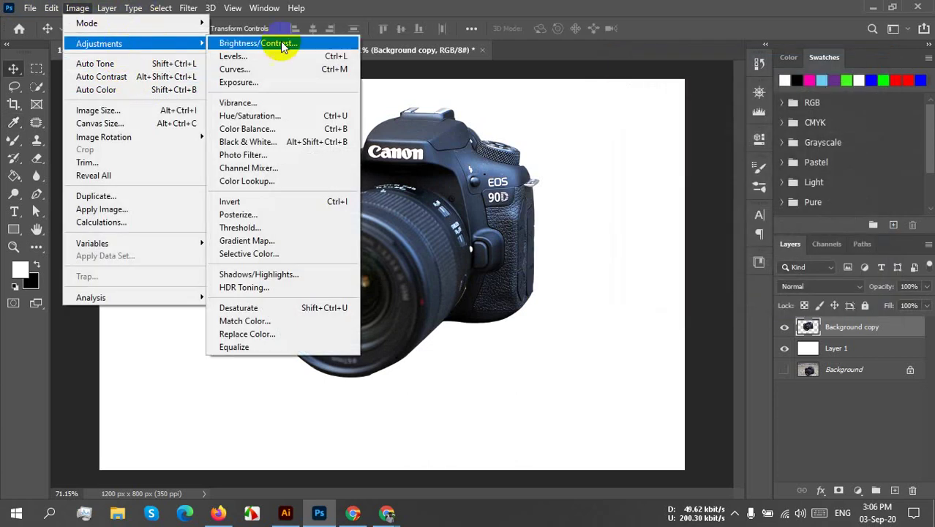
left_click(252, 69)
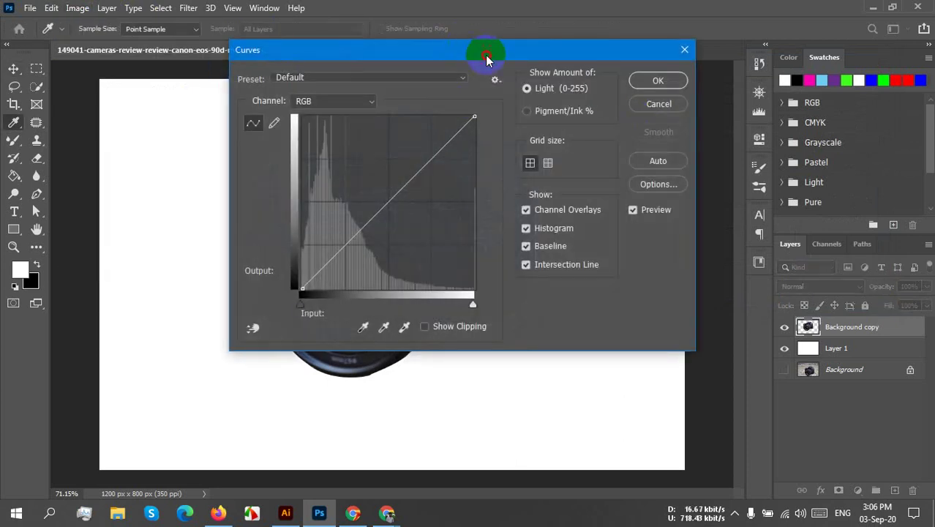
left_click_drag(487, 59, 877, 64)
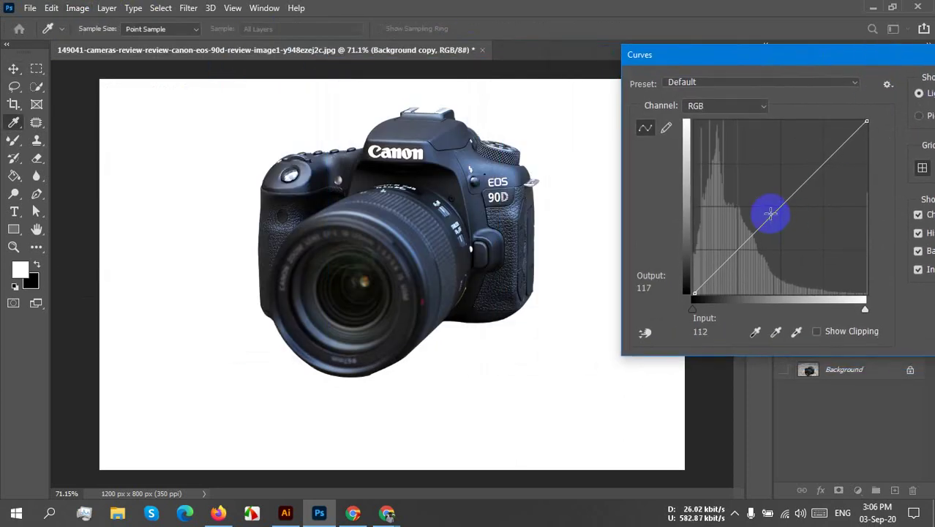
left_click_drag(771, 213, 689, 167)
left_click_drag(801, 186, 779, 198)
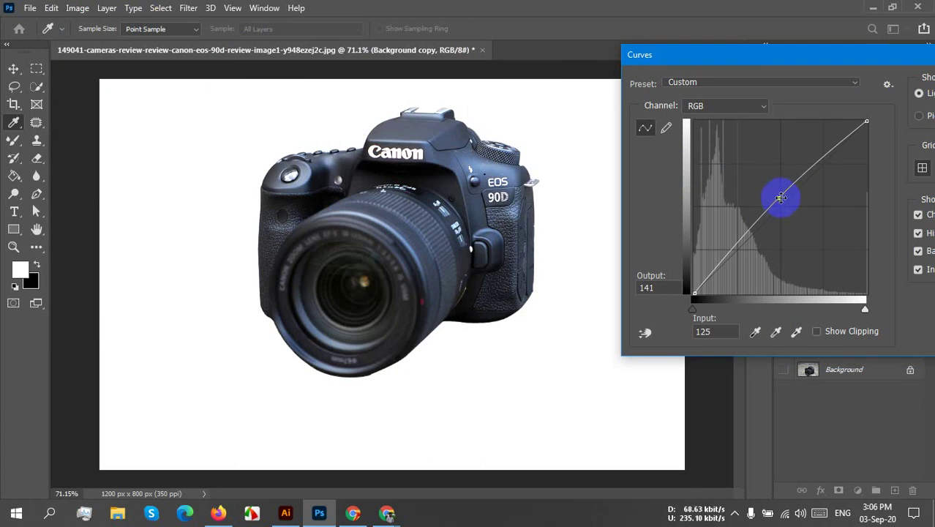
mouse_move(781, 196)
left_mouse_down()
mouse_move(791, 201)
mouse_move(753, 188)
mouse_move(781, 207)
left_mouse_up()
Step: Add more points along the RGB curve and bend it into a wavy shape, with points near 58/78, 138/113 and 163/196
left_click(800, 186)
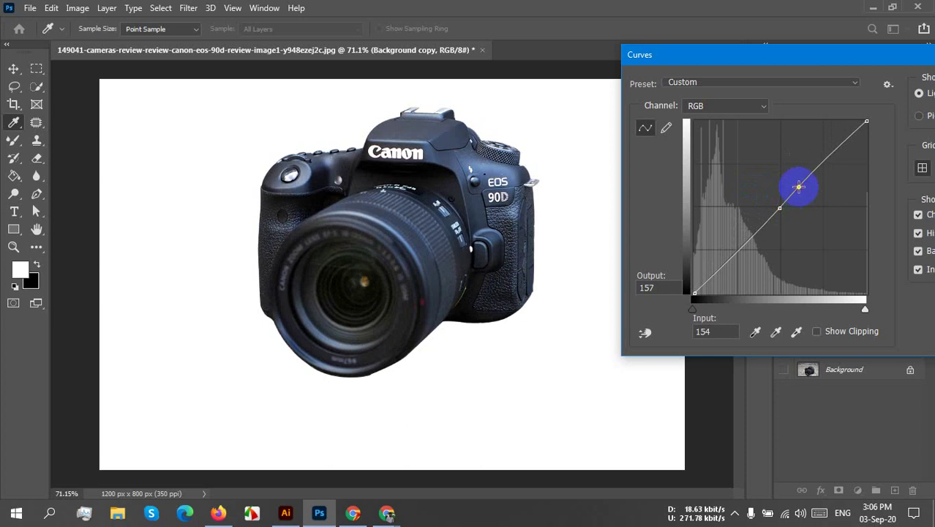
left_click(815, 167)
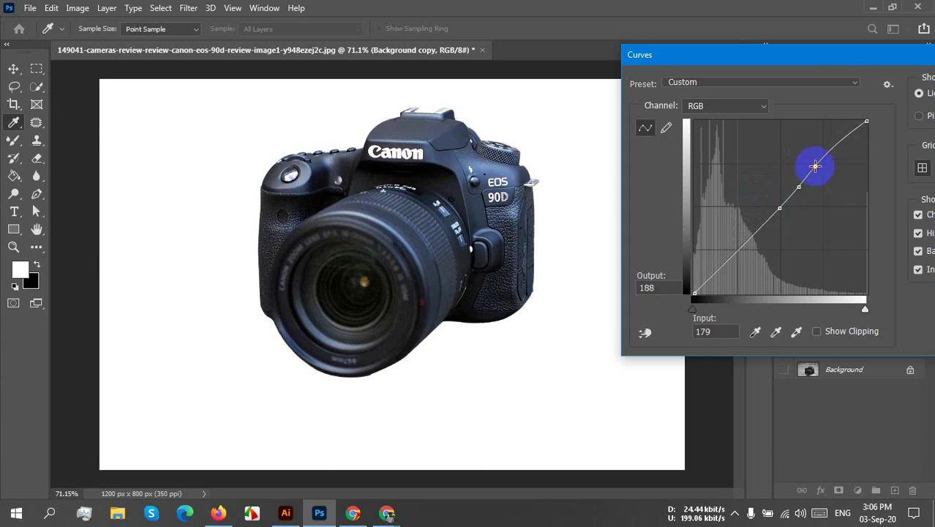
left_click(762, 228)
left_click(746, 245)
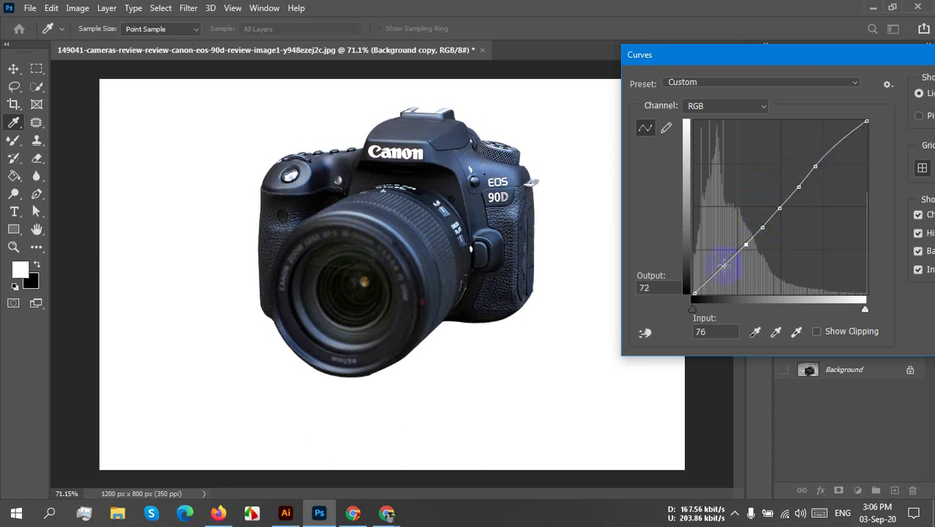
left_click_drag(741, 243, 732, 239)
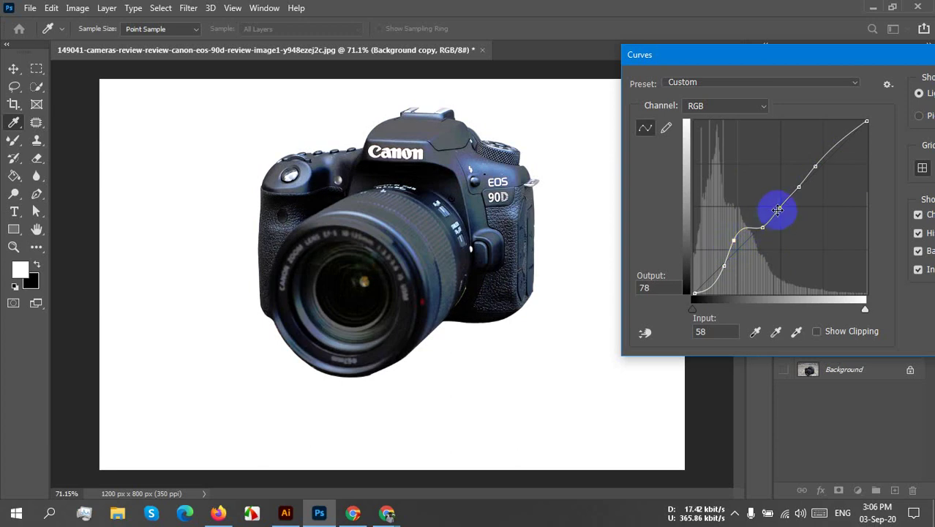
left_click_drag(779, 210, 787, 216)
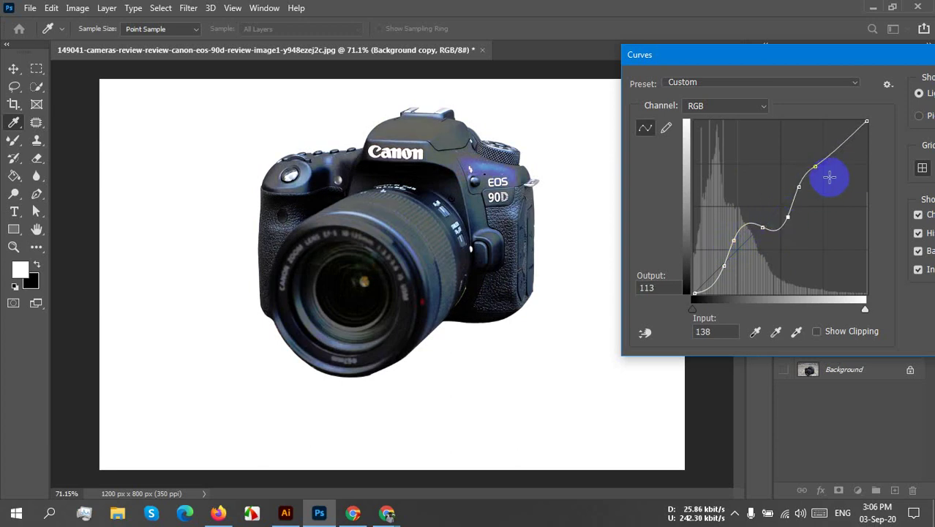
left_click_drag(816, 167, 806, 162)
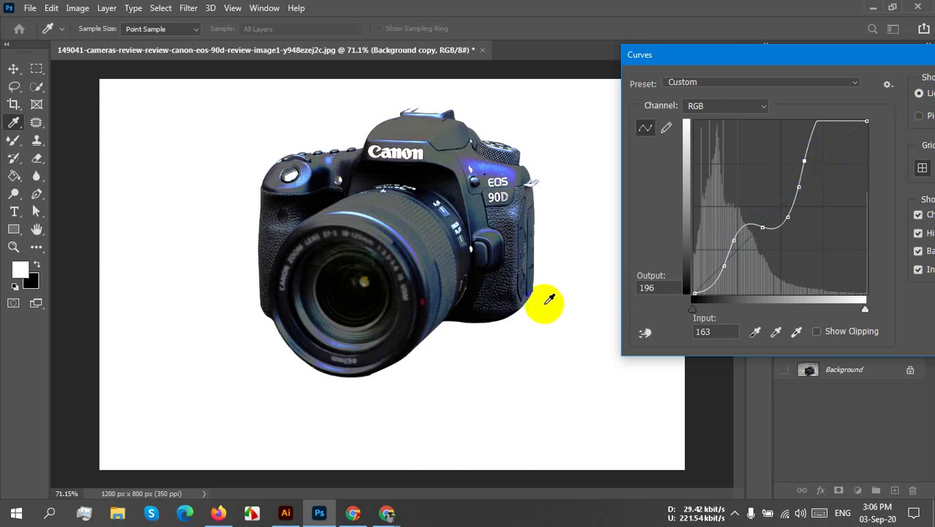
Step: Undo the last curve point change and discard the Curves adjustment
key("ctrl+z")
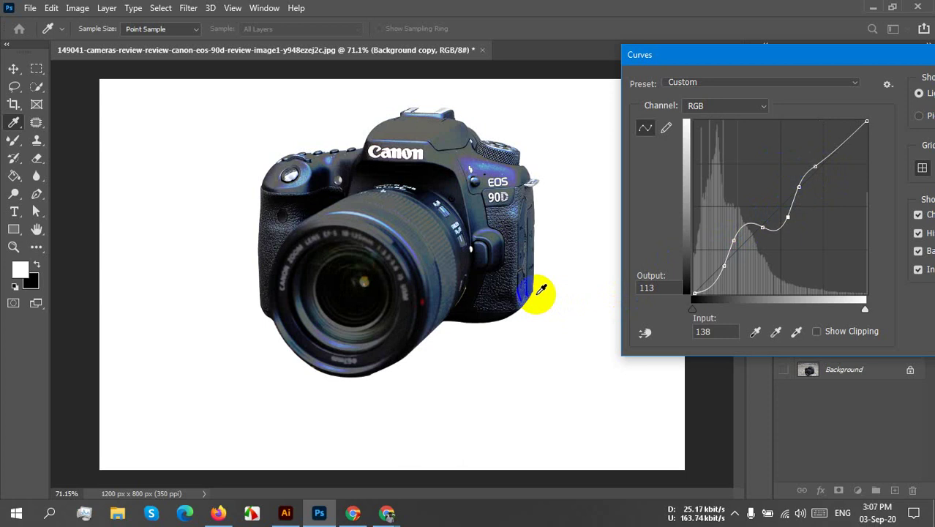
key("ctrl+z")
key("ctrl+z")
key("ctrl+z")
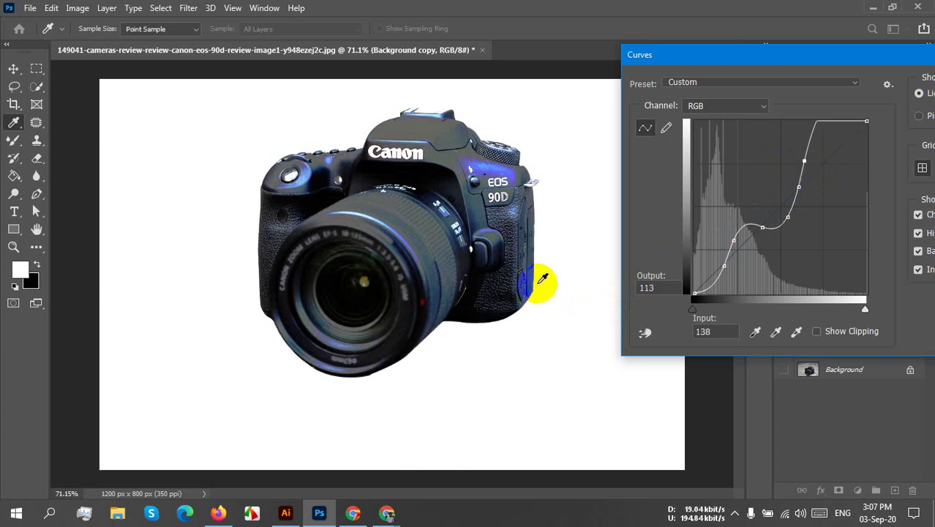
key("ctrl+z")
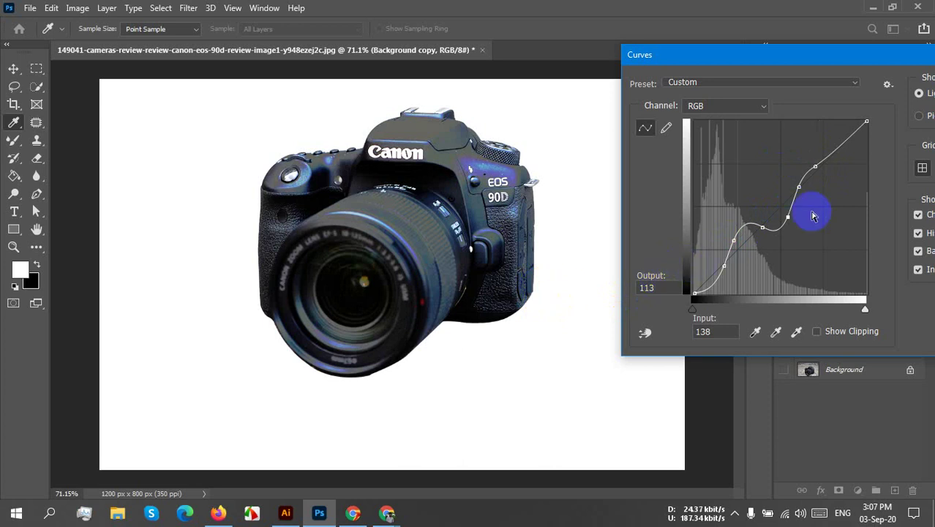
left_click_drag(831, 68, 213, 41)
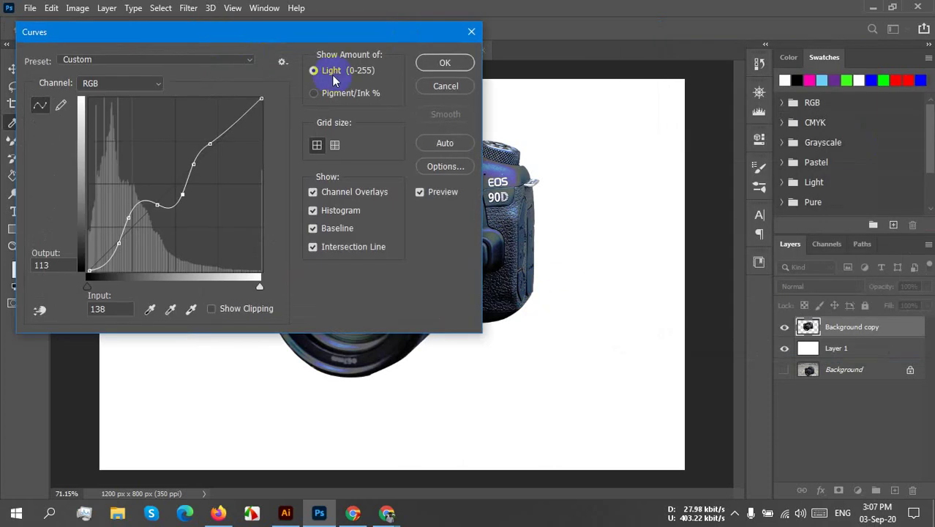
left_click(440, 90)
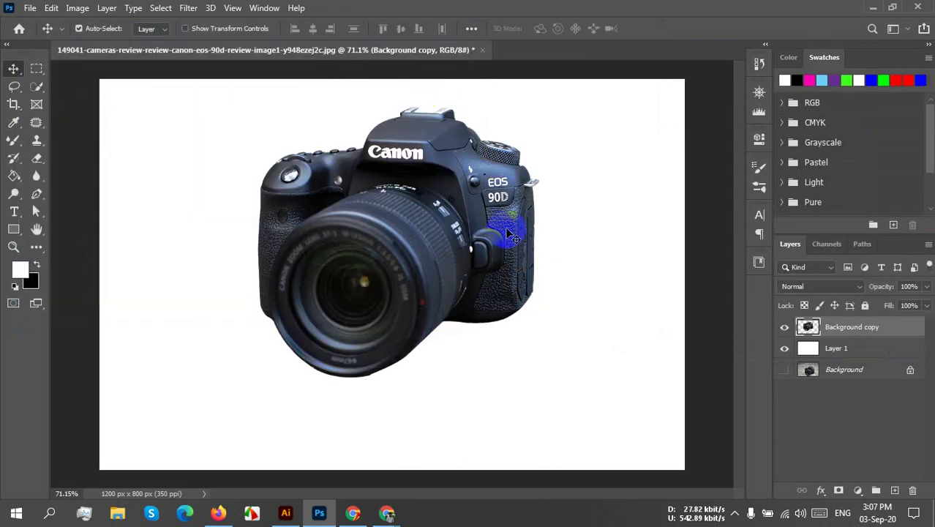
Step: Apply Brightness/Contrast to the camera cutout with brightness -14 and contrast -12
left_click(77, 8)
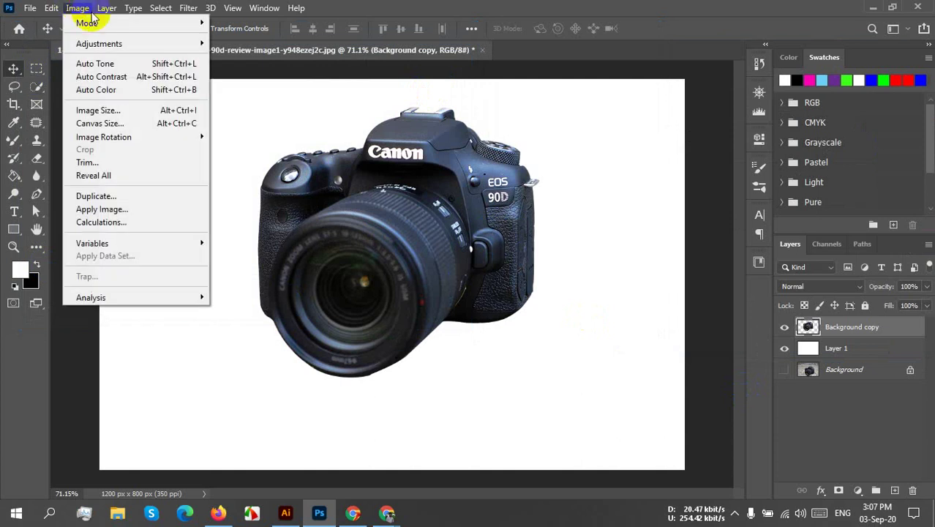
left_click(119, 44)
left_click(268, 42)
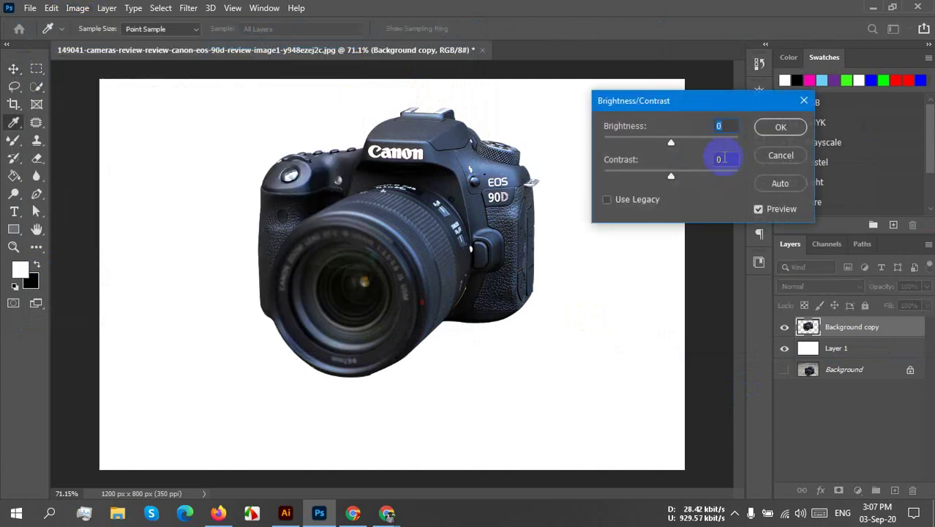
mouse_move(672, 178)
left_mouse_down()
mouse_move(739, 181)
mouse_move(656, 183)
left_mouse_up()
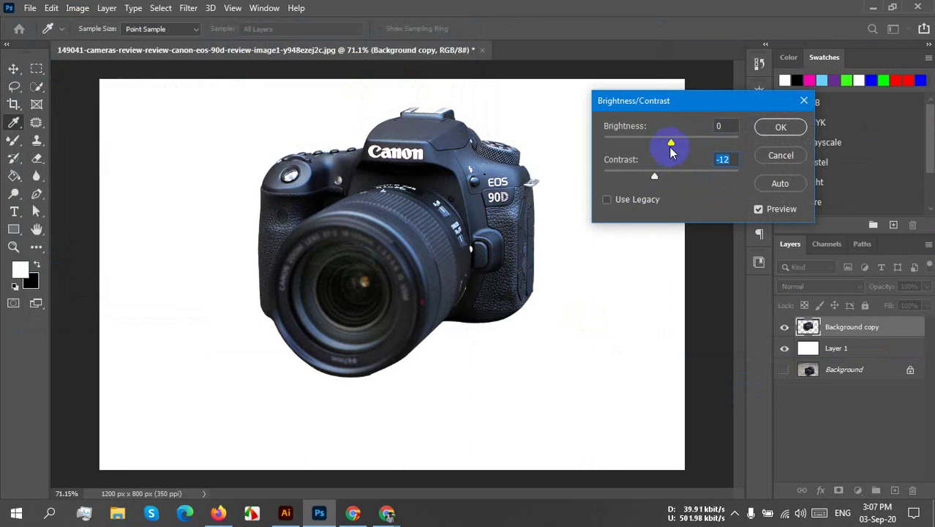
mouse_move(670, 143)
left_mouse_down()
mouse_move(726, 142)
mouse_move(745, 152)
mouse_move(666, 149)
left_mouse_up()
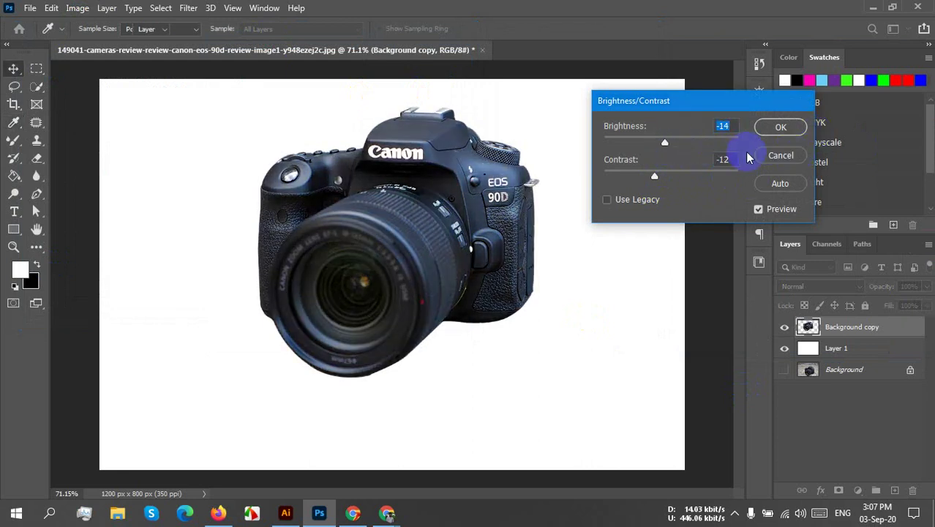
key("Return")
key("v")
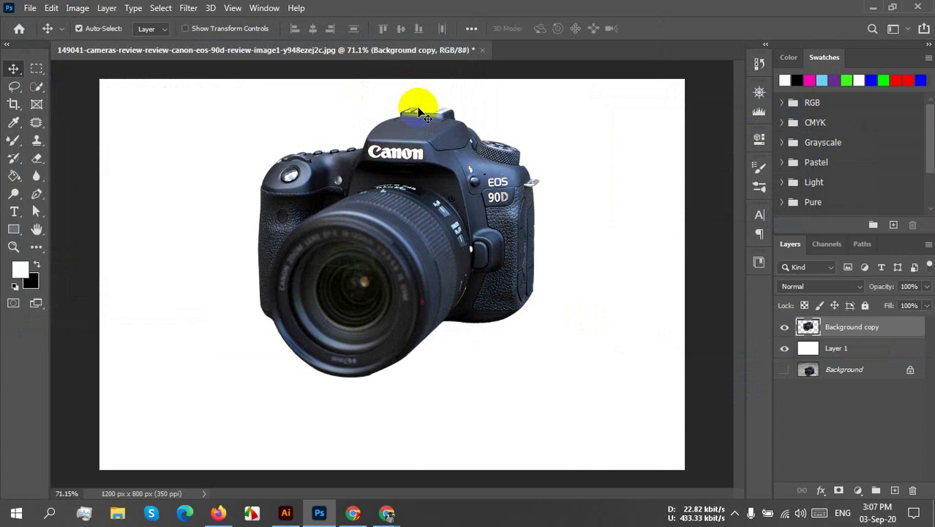
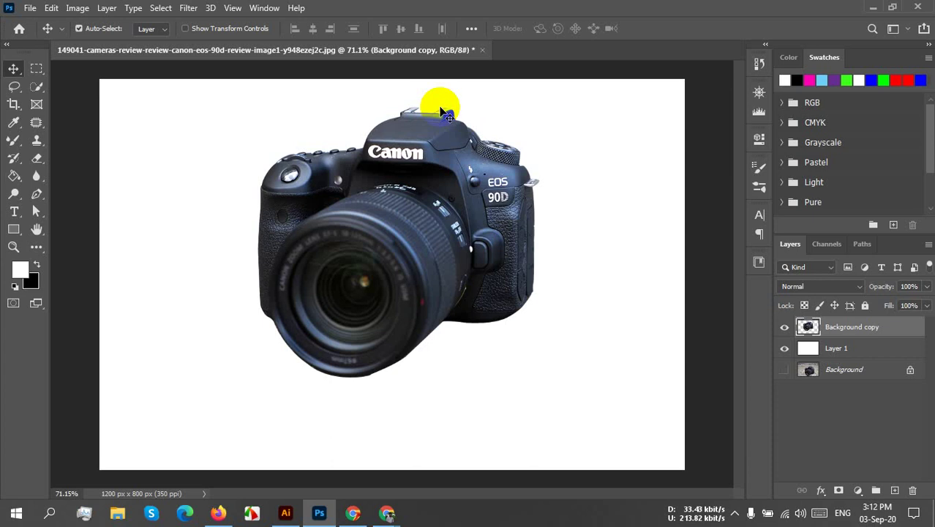
Step: Undo the tone adjustments, the camera's move and the deselection, returning to the inverted selection around the camera
key("ctrl")
key("z")
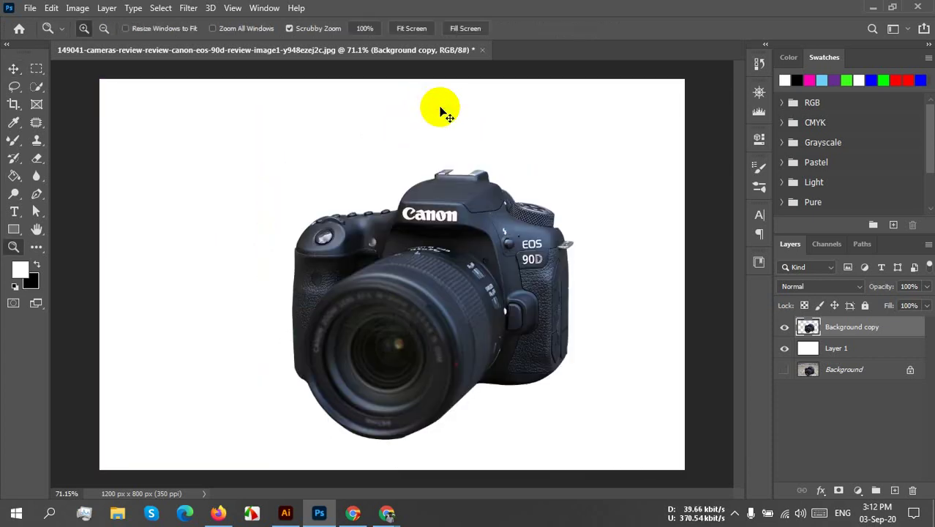
key("ctrl+z")
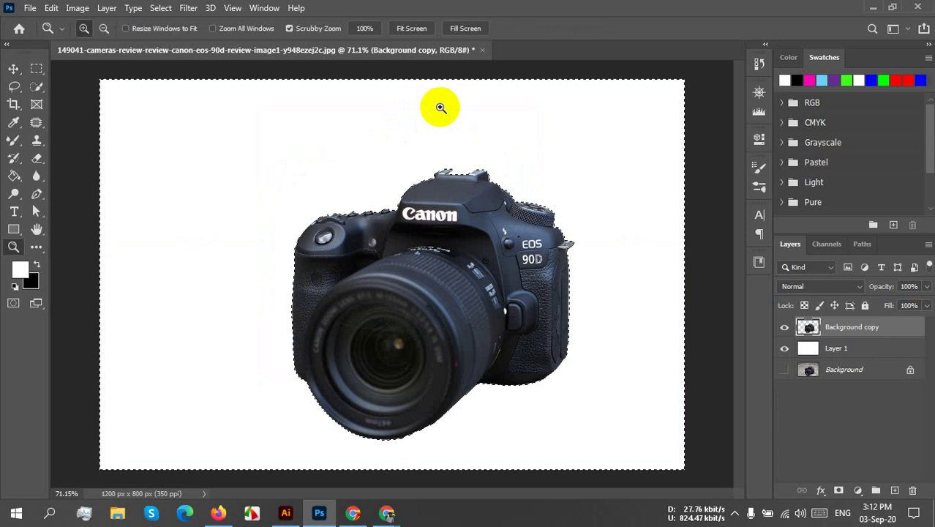
Step: Hide the white Layer 1 to check the cutout, and undo back to before the photo's surroundings were deleted
left_click(785, 349)
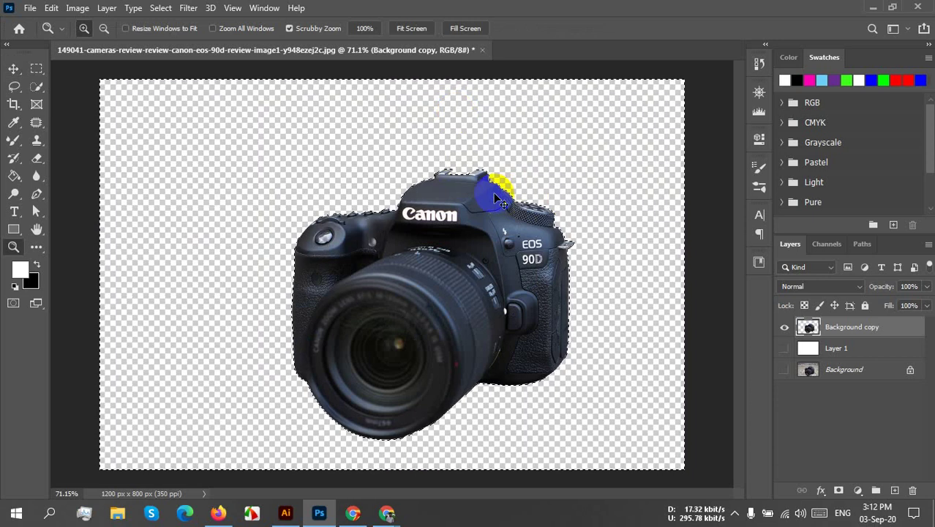
key("ctrl+z")
key("ctrl+z")
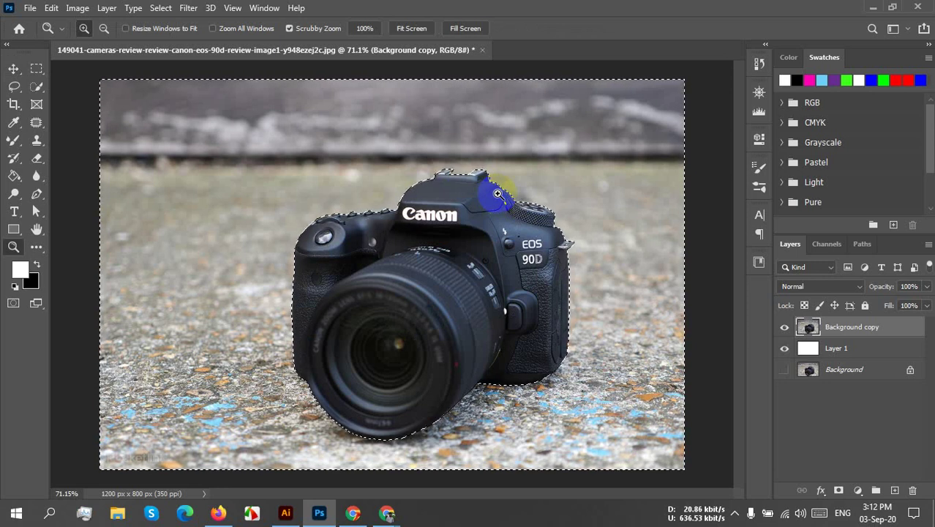
Step: Feather the inverted selection by 4 pixels, delete the photo's surroundings and deselect
key("shift+F6")
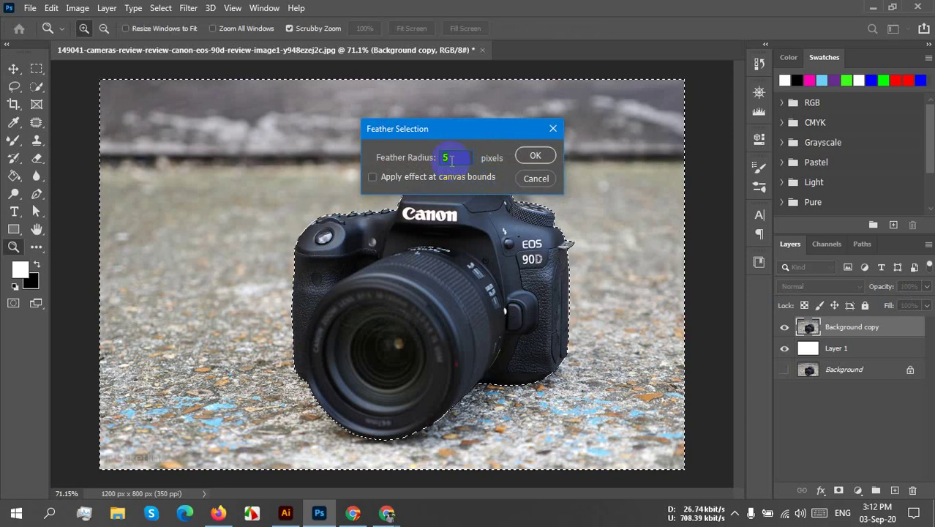
type("4.7")
type("4")
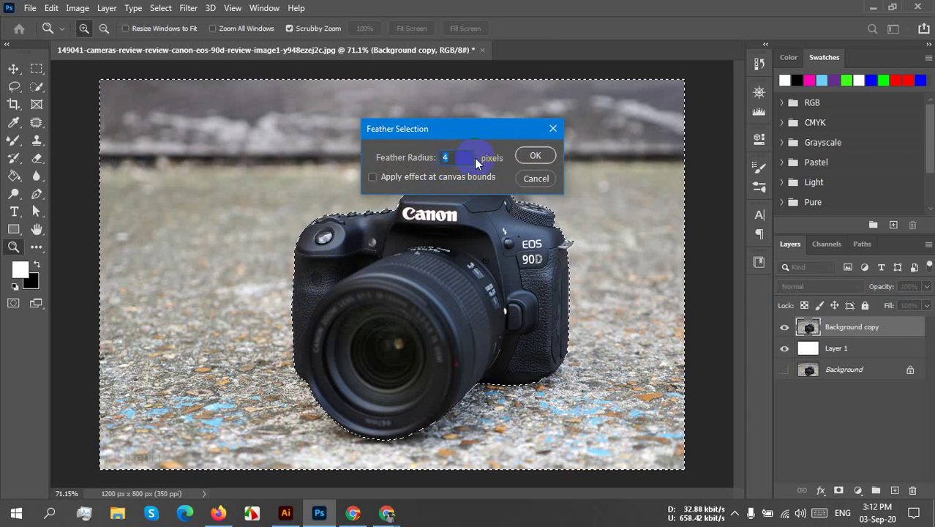
left_click(535, 156)
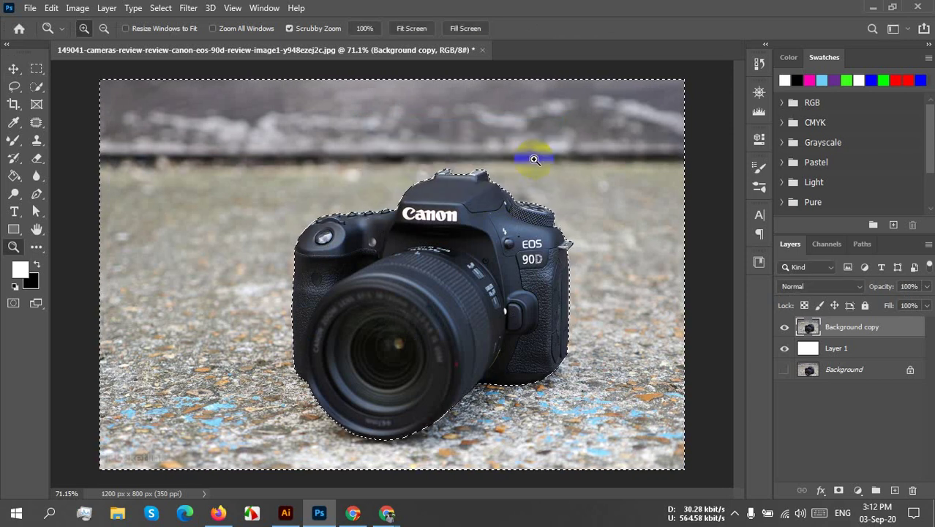
key("v")
key("Delete")
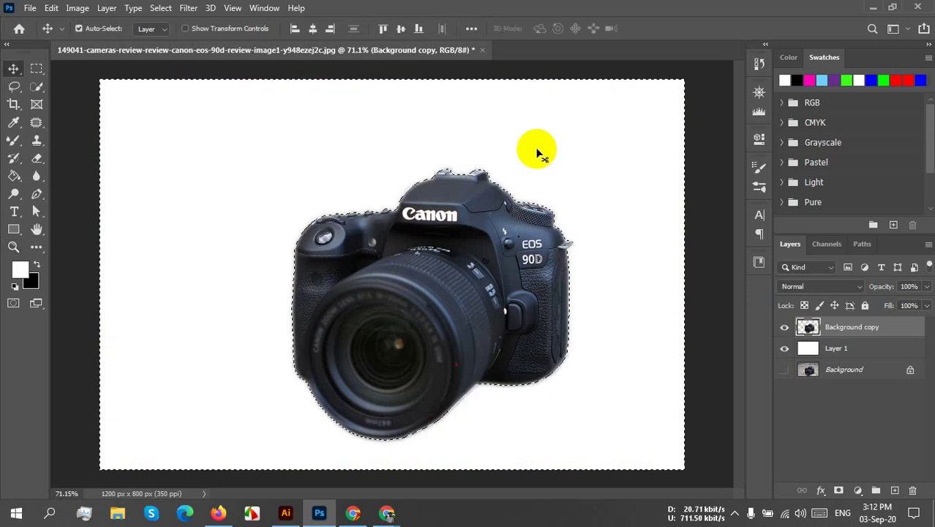
key("ctrl+d")
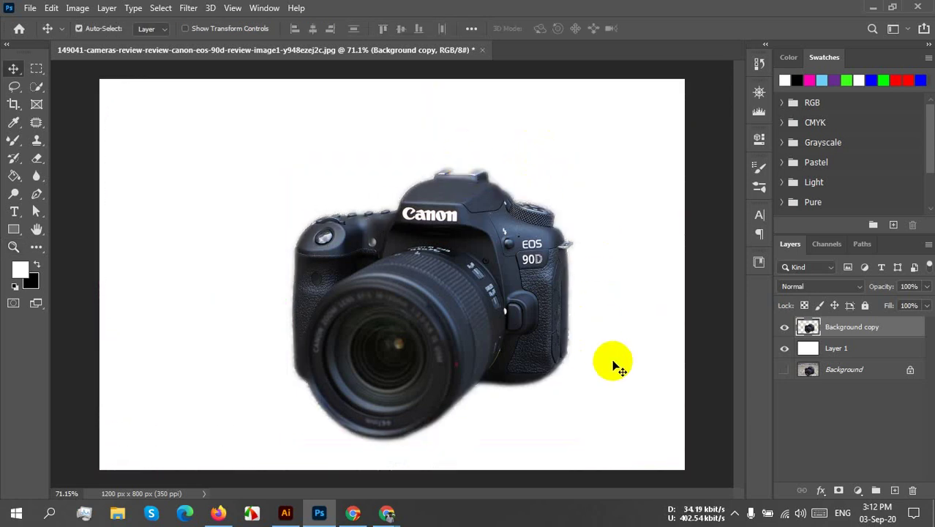
Step: Undo the deselection and the feathered deletion of the photo's surroundings
key("ctrl")
key("ctrl+z")
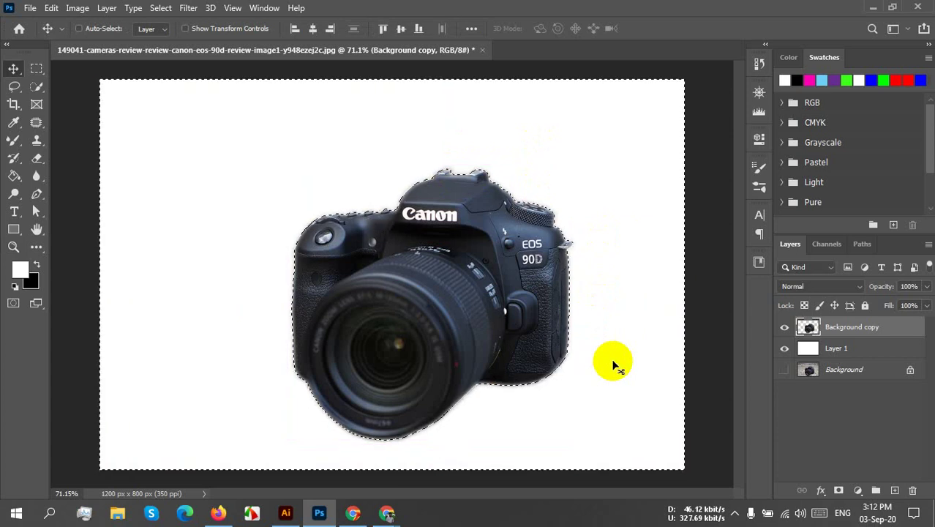
key("ctrl+z")
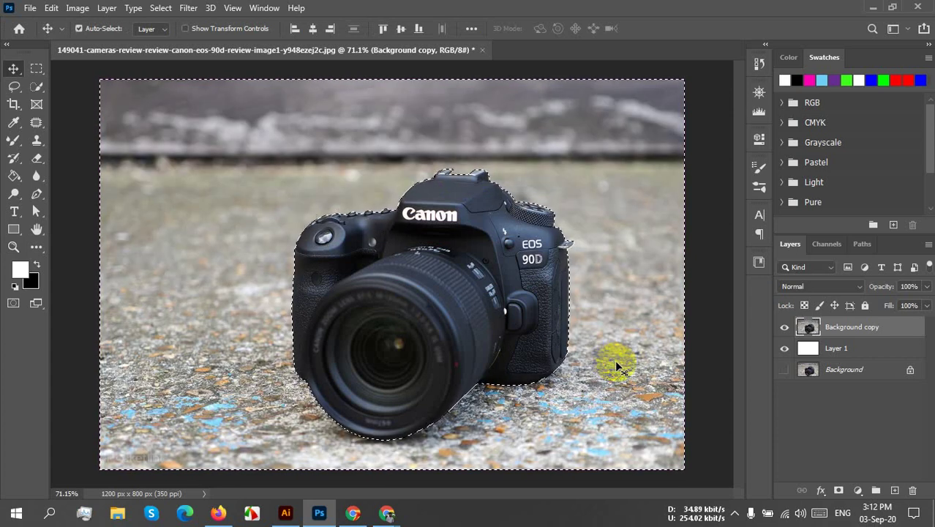
Step: Feather the selection around the camera by 1 pixel, delete the surroundings from Background copy and deselect
key("shift+F6")
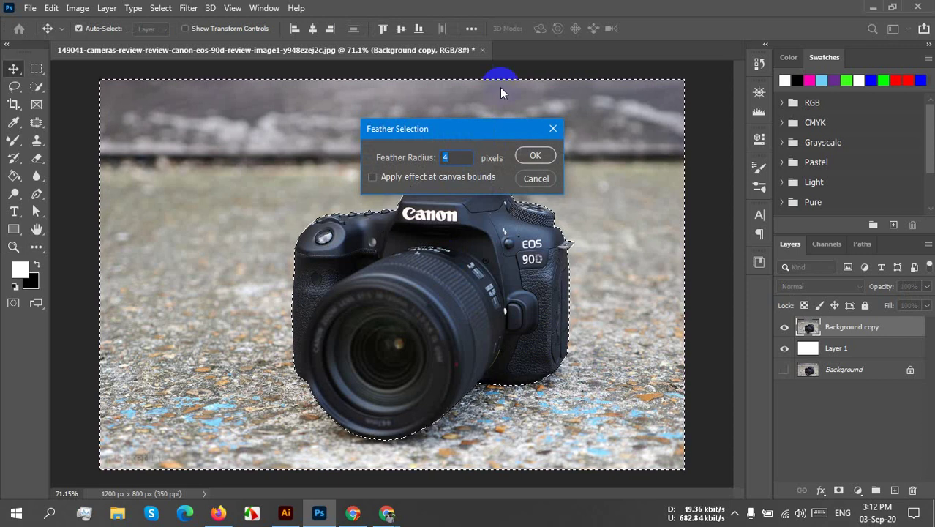
type("2.5")
left_click_drag(442, 157, 461, 157)
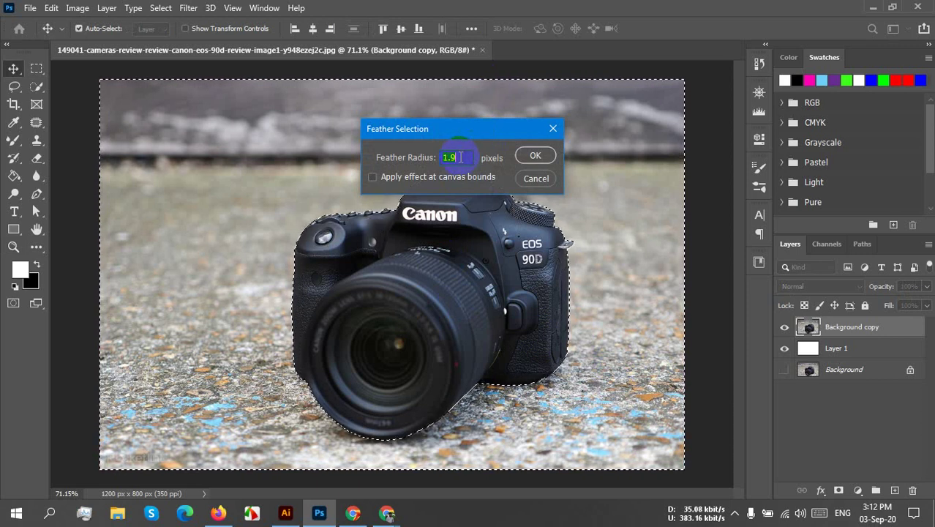
type("0.3")
double_click(458, 157)
scroll(472, 155, "up", 7)
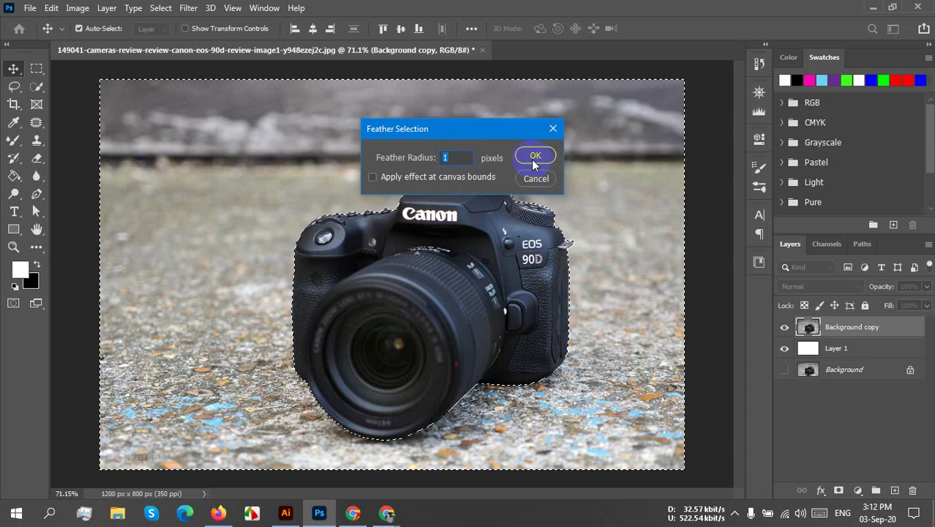
left_click(534, 156)
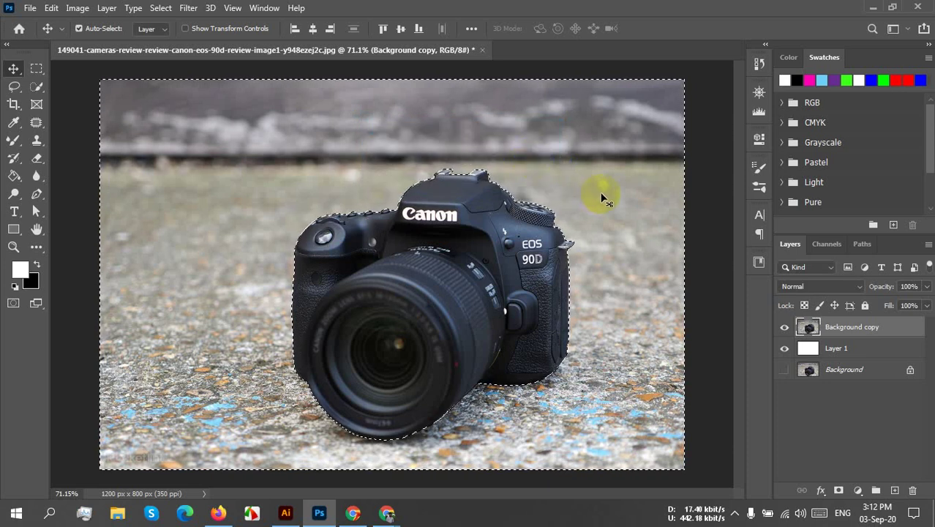
key("Delete")
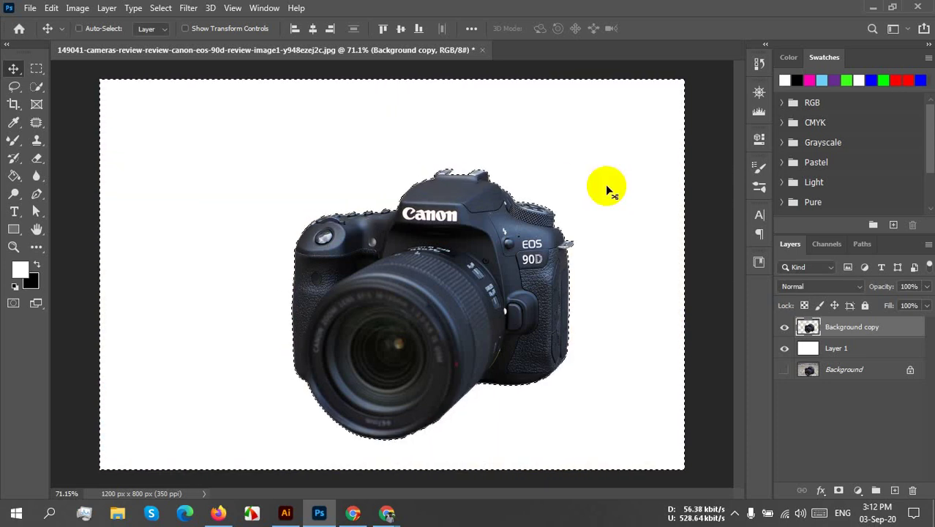
key("ctrl+d")
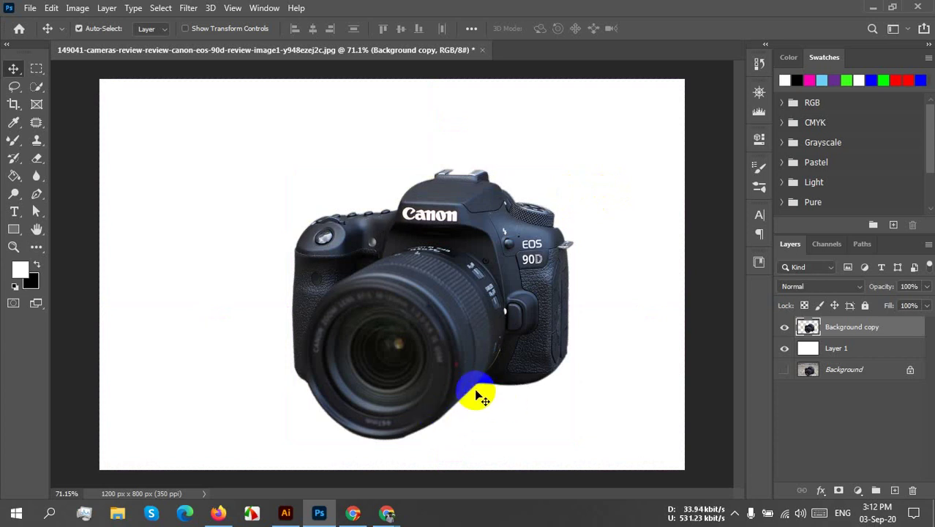
Step: Move the camera cutout slightly up and to the left on the white canvas
scroll(491, 376, "up", 3)
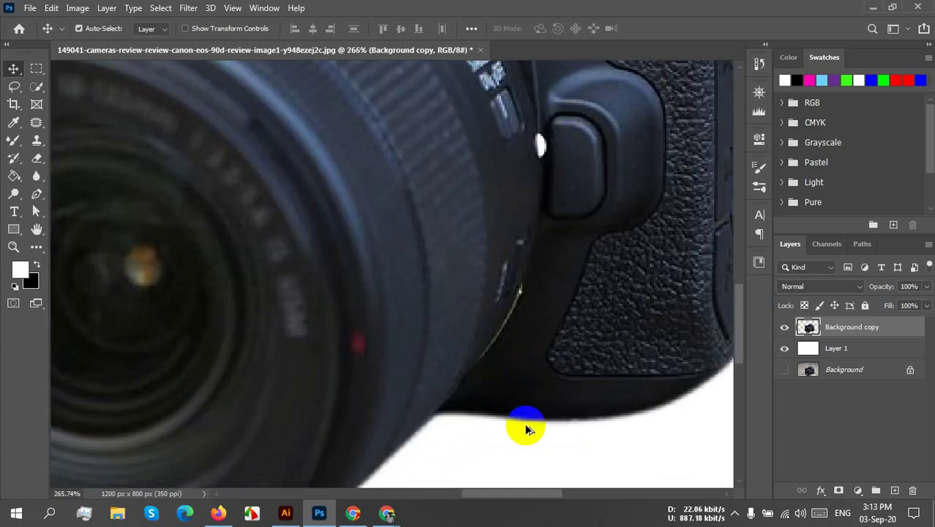
scroll(527, 428, "up", 1)
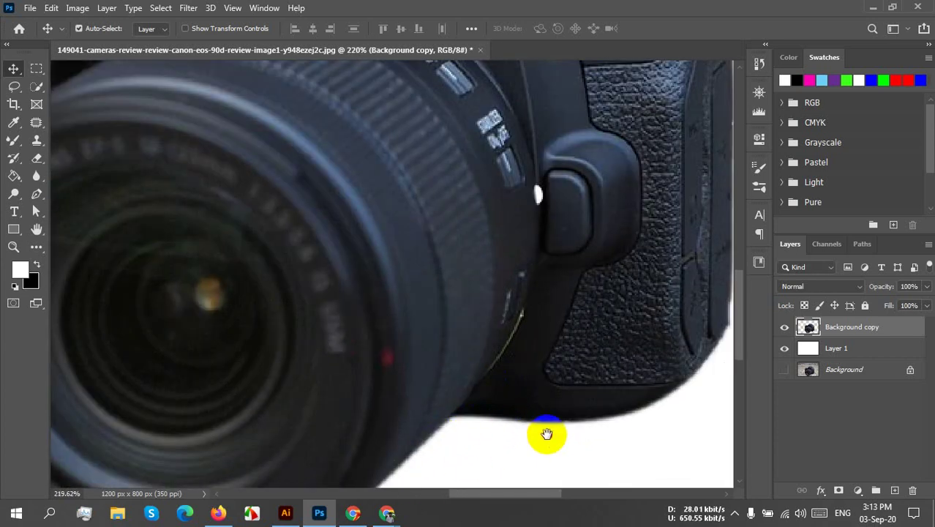
left_click_drag(547, 434, 563, 334)
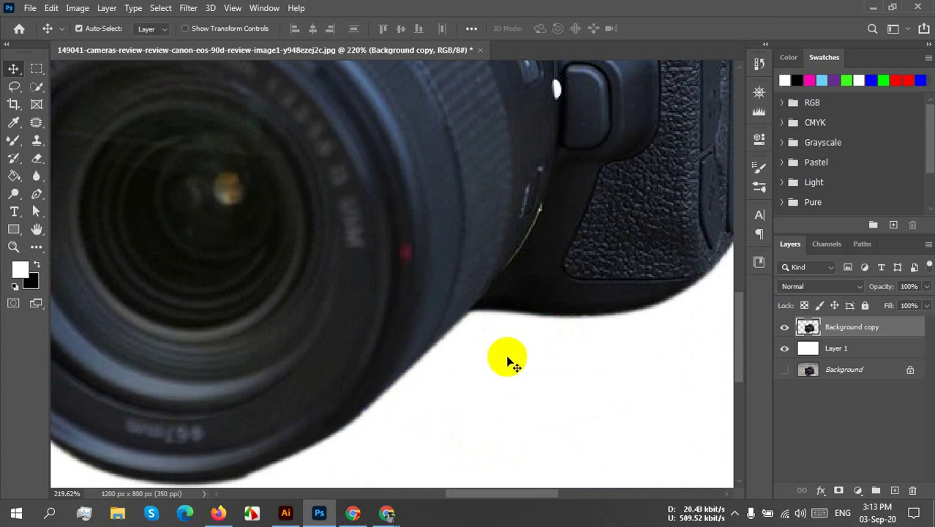
scroll(439, 330, "down", 4)
scroll(432, 335, "down", 1)
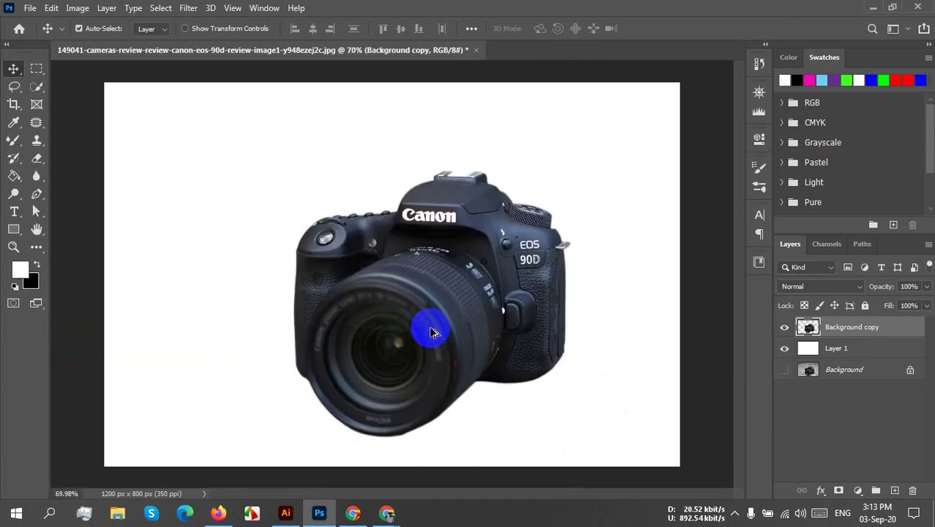
left_click_drag(434, 324, 410, 281)
Step: Align the camera cutout to the Canvas, centring it both horizontally and vertically
left_click(472, 28)
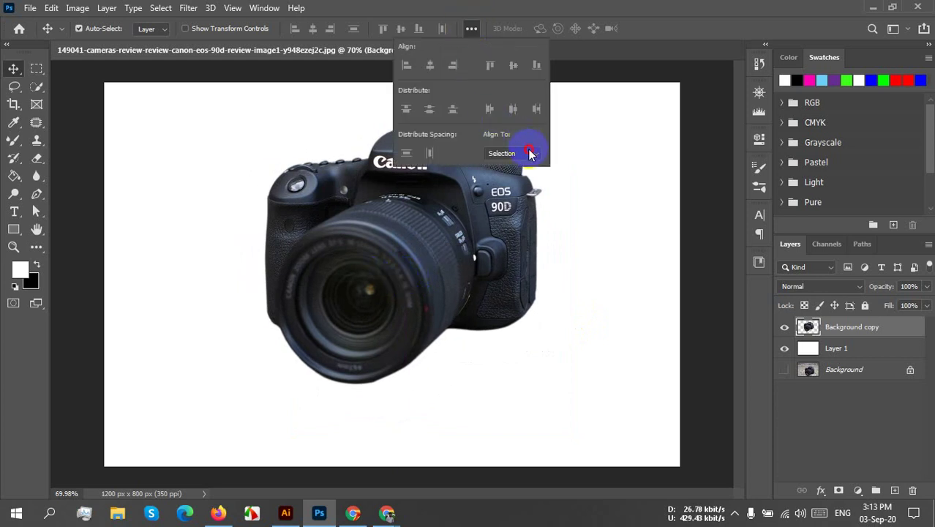
left_click(531, 154)
left_click(527, 165)
left_click(533, 155)
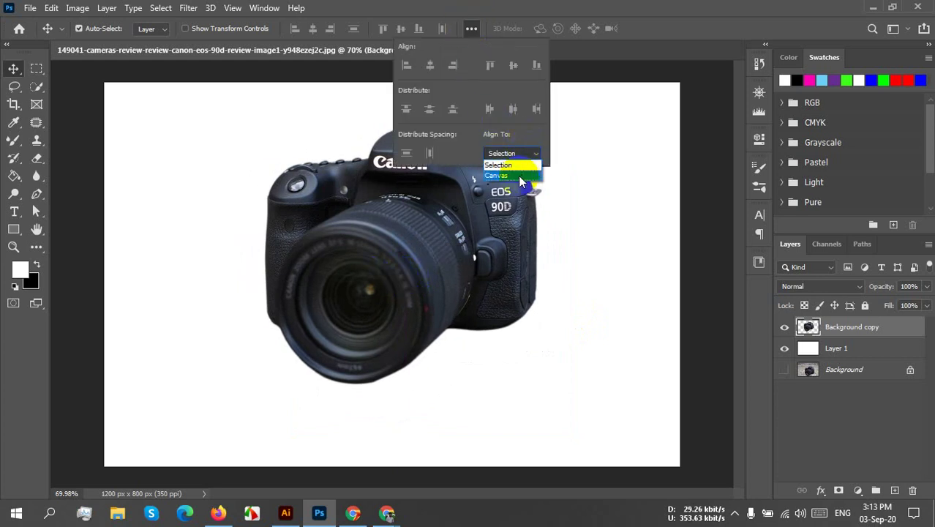
left_click(518, 175)
left_click(430, 65)
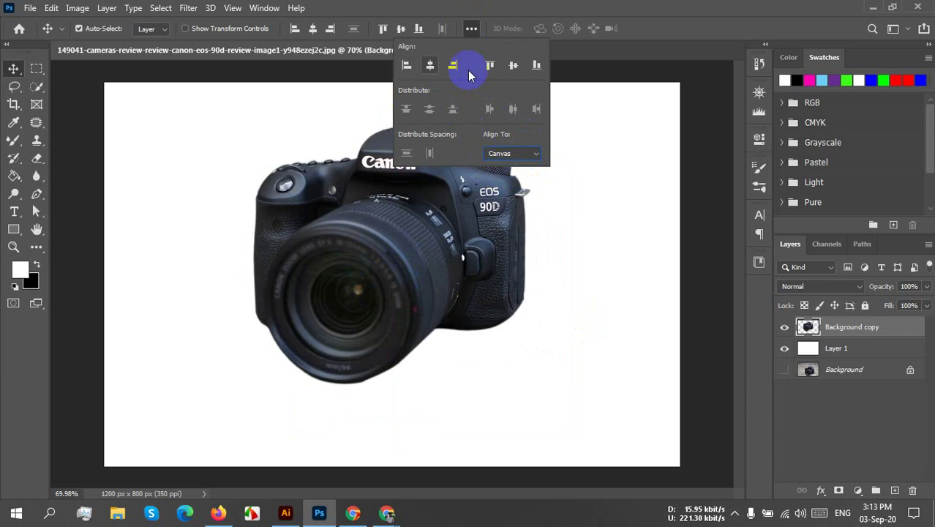
left_click(511, 66)
left_click(608, 199)
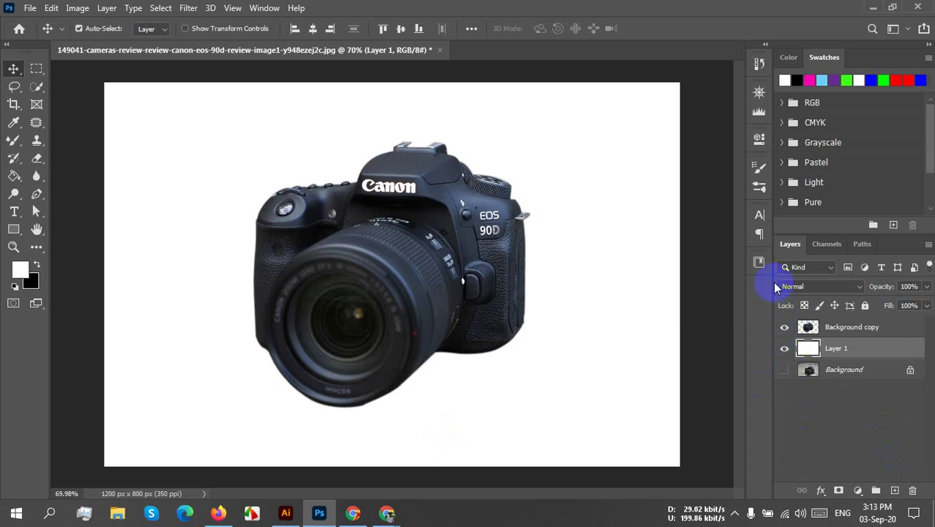
Step: Switch to the Google Meet call and turn on the microphone
mouse_move(378, 267)
left_mouse_down()
mouse_move(437, 329)
mouse_move(720, 480)
left_mouse_up()
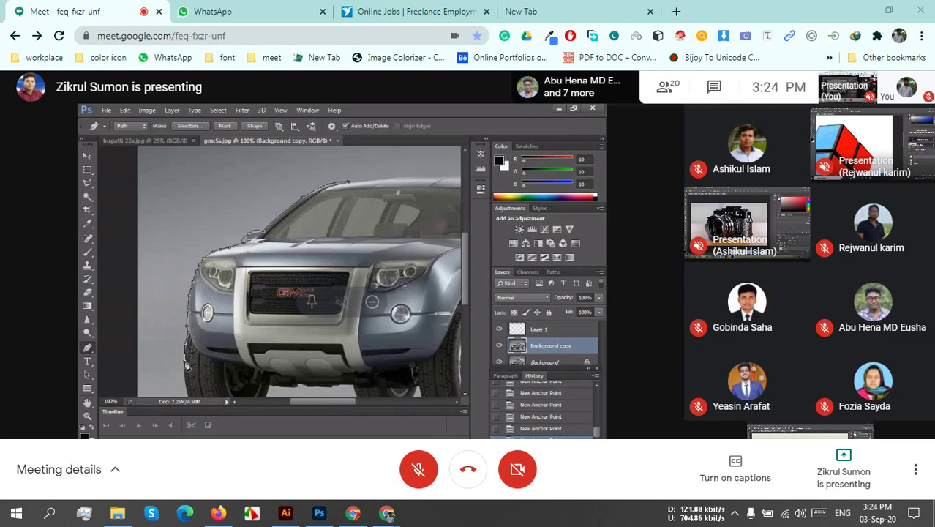
left_click(374, 340)
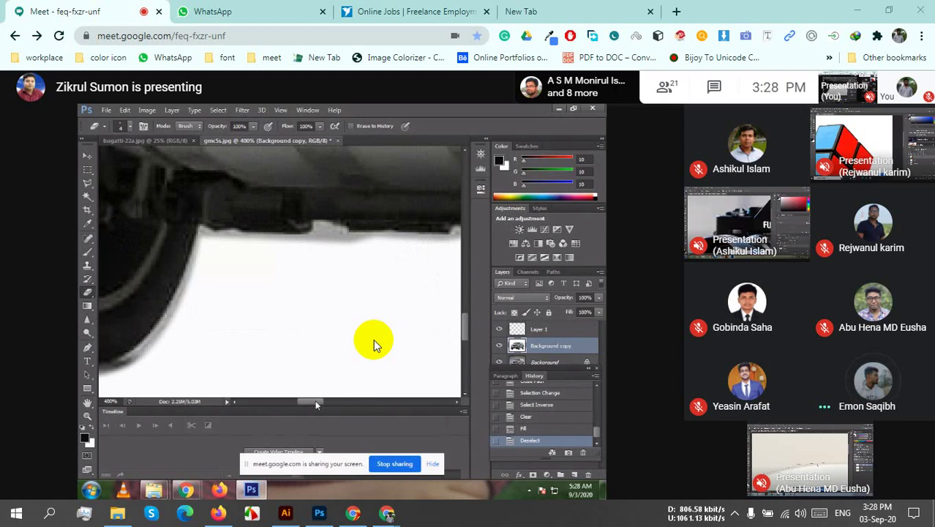
mouse_move(366, 484)
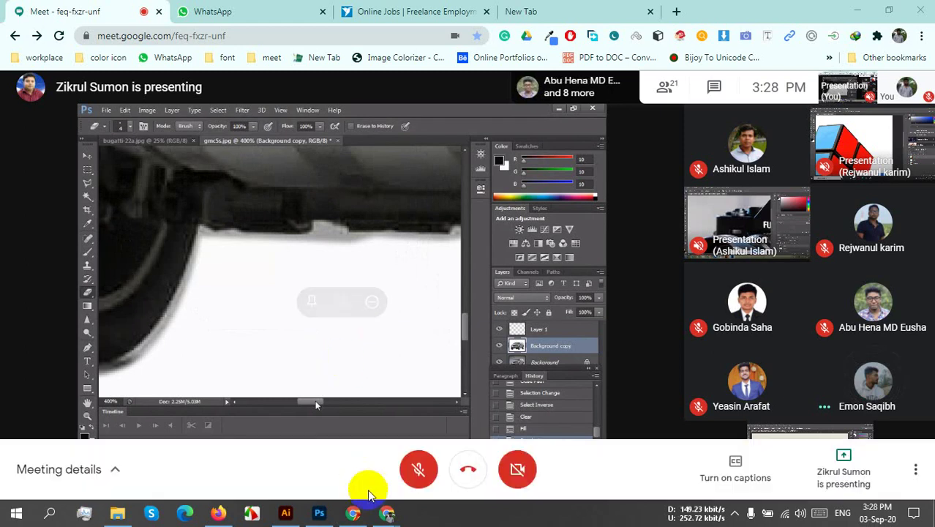
left_click(411, 474)
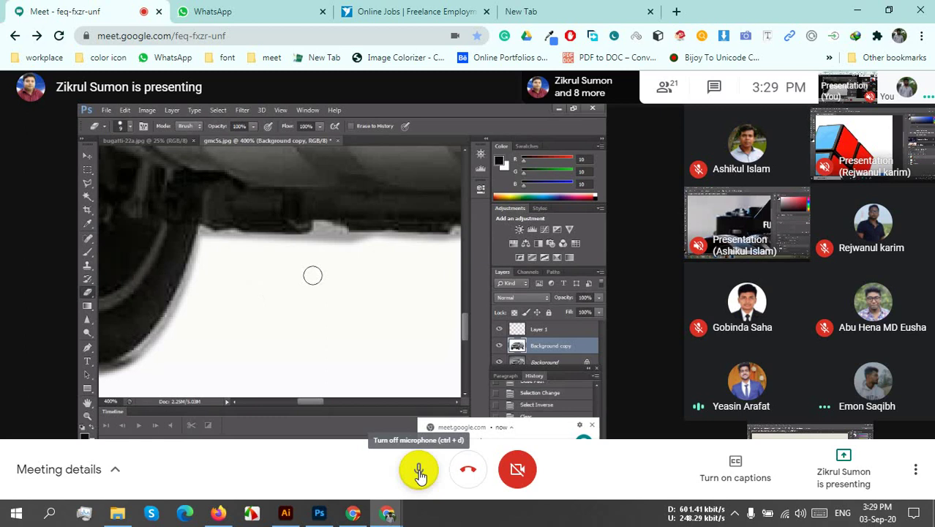
left_click(735, 513)
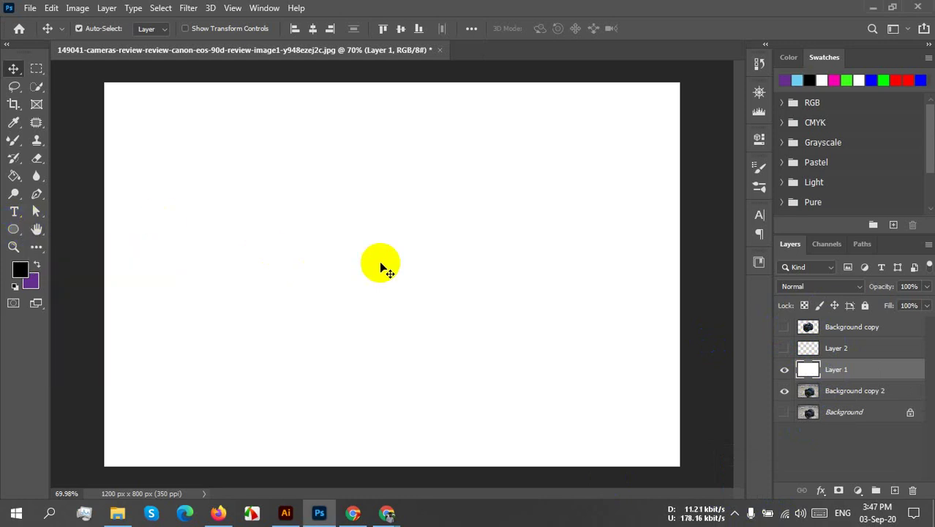
Step: Draw a black ellipse about 430 × 417 px above the white Layer 1 and move it to the canvas centre
left_click(13, 229)
left_click_drag(334, 206, 540, 407)
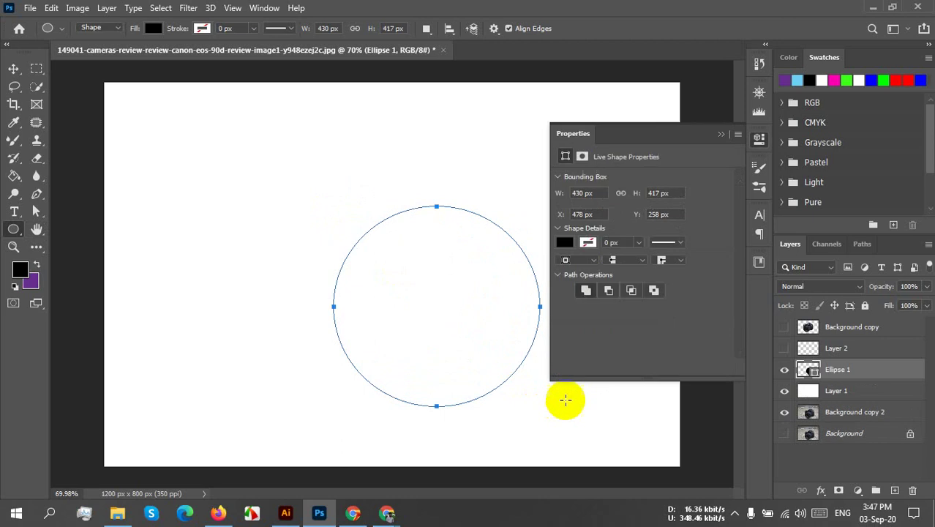
left_click(722, 134)
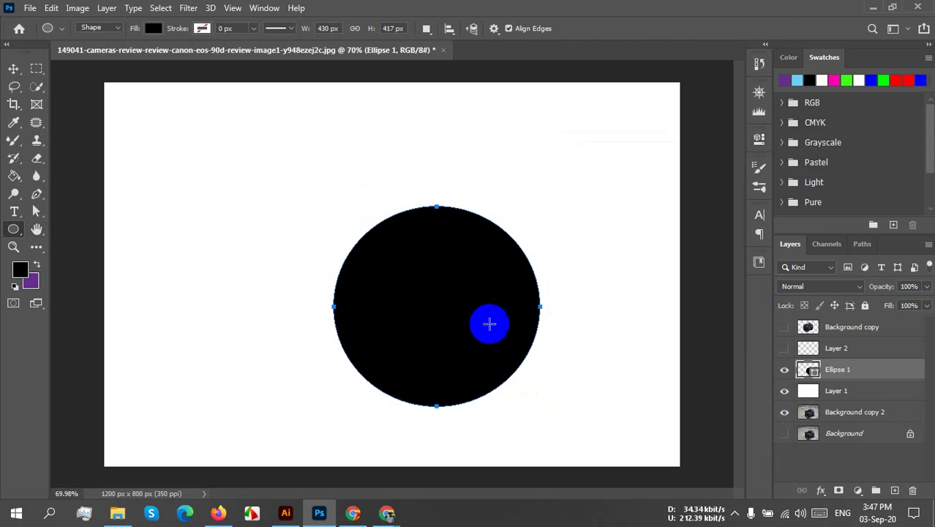
left_click(13, 68)
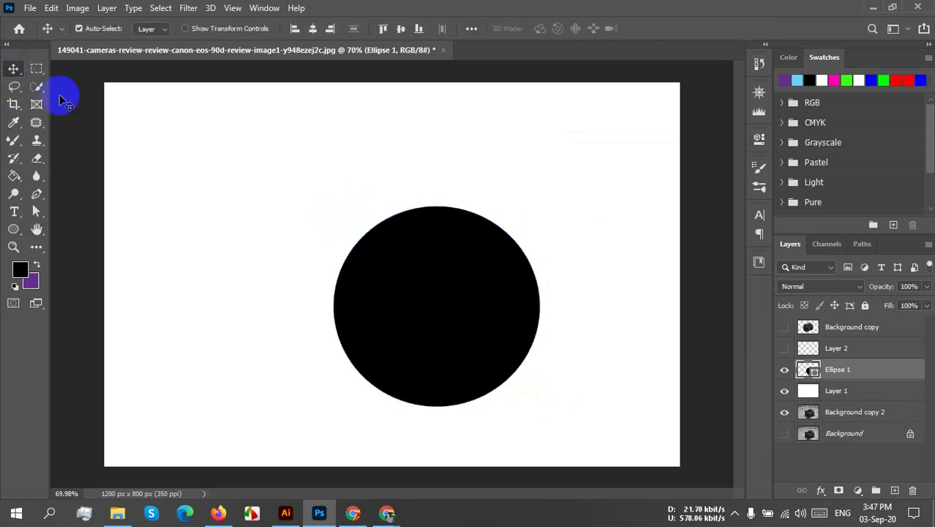
left_click_drag(479, 364, 435, 330)
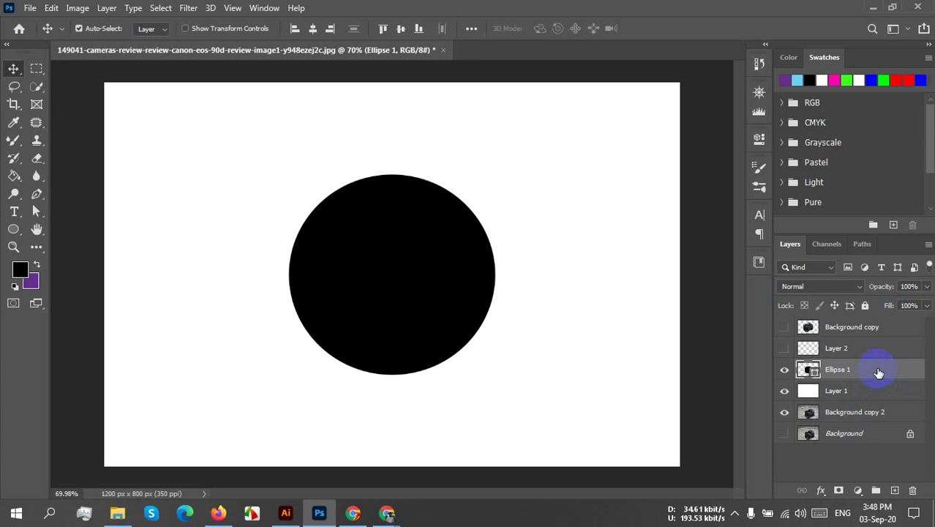
Step: Create a clipping mask from Background copy 2 placed directly above Ellipse 1, and position the photo so the lens fills the circle
left_click_drag(883, 421, 878, 368)
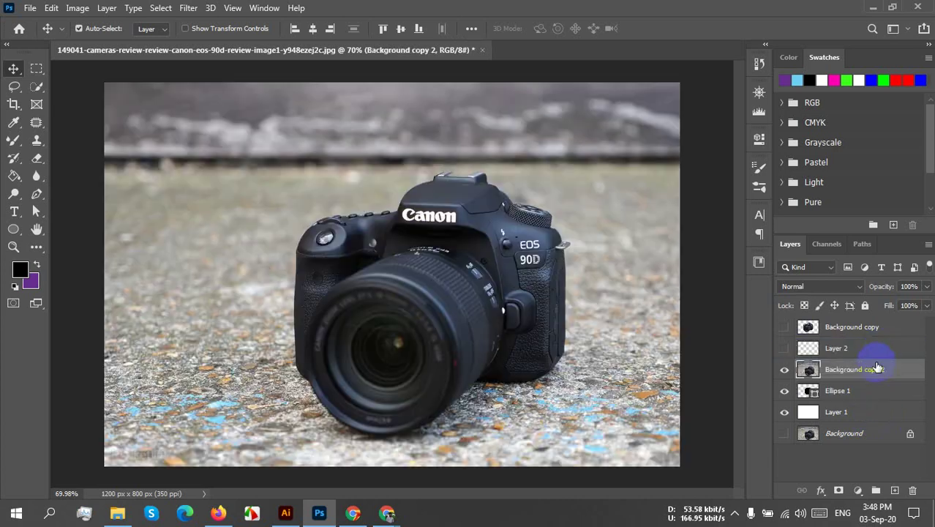
right_click(843, 371)
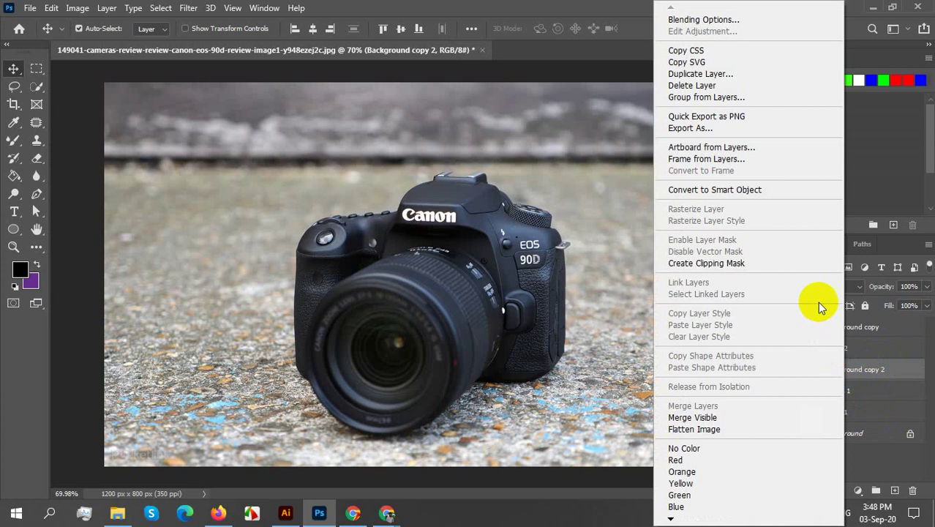
left_click(729, 265)
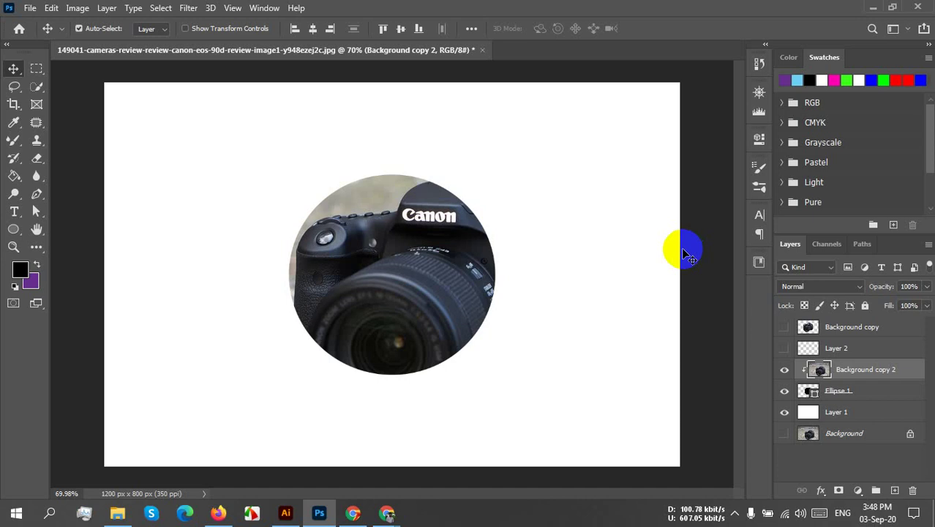
left_click_drag(411, 323, 388, 313)
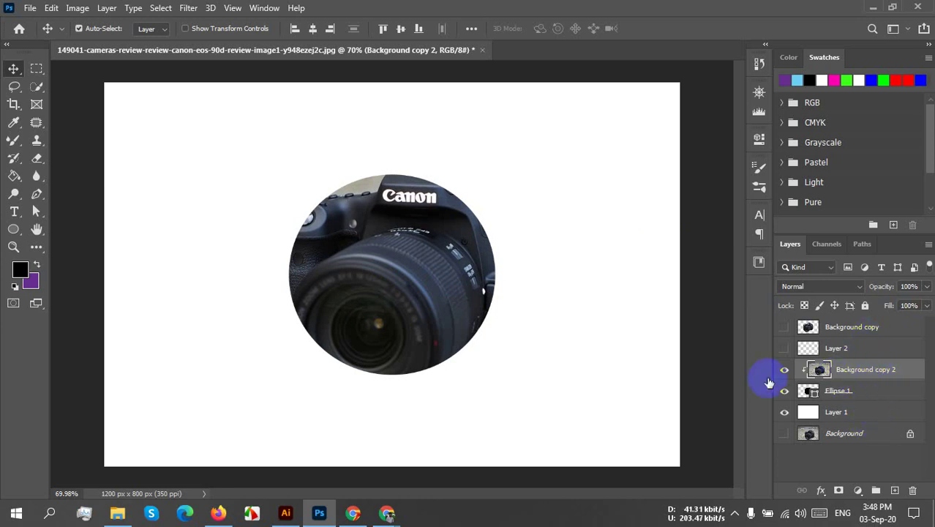
left_click_drag(417, 308, 378, 273)
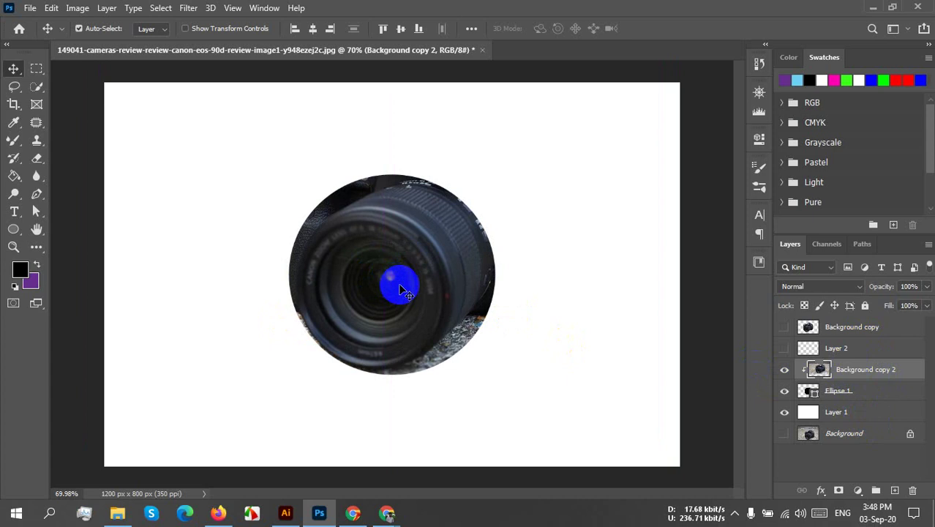
Step: Shift the clipped photo so the Canon name shows, and enlarge Ellipse 1 to 151.85% so it frames the whole camera
left_click_drag(418, 300, 380, 302)
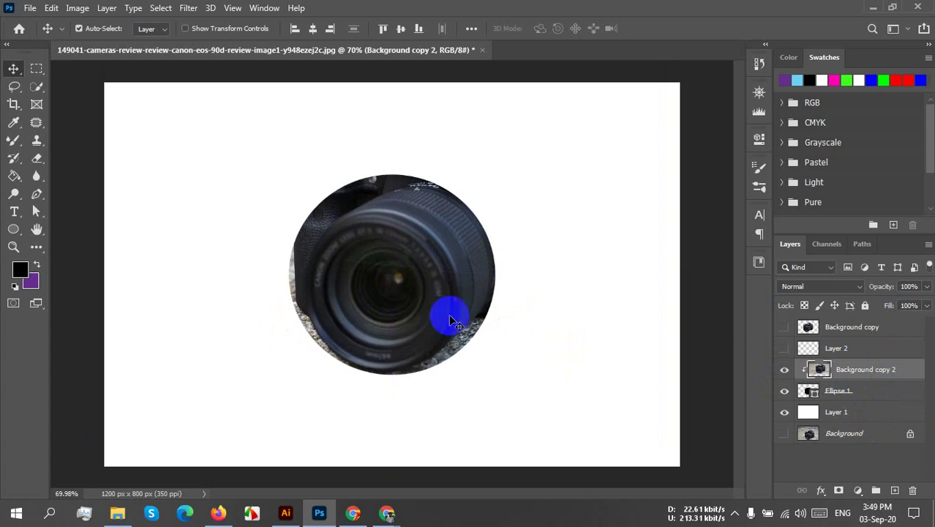
left_click_drag(443, 286, 415, 293)
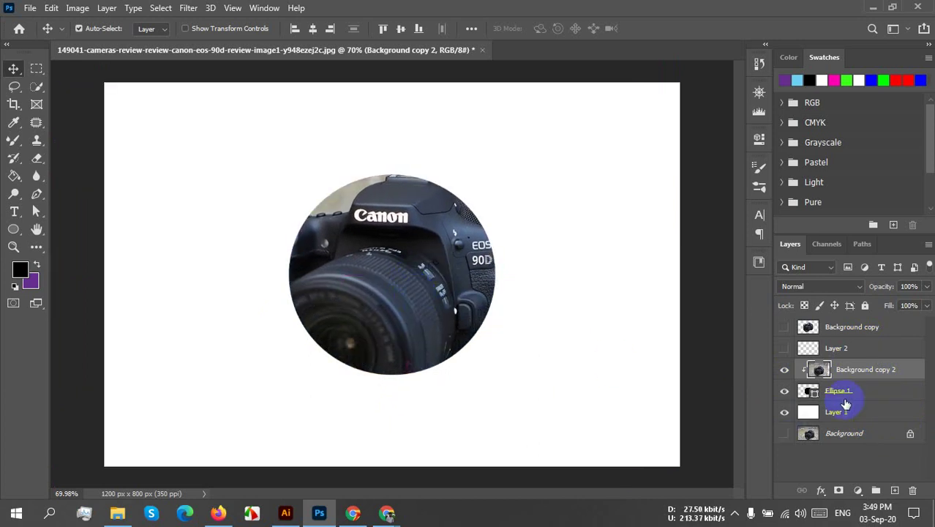
left_click(840, 394)
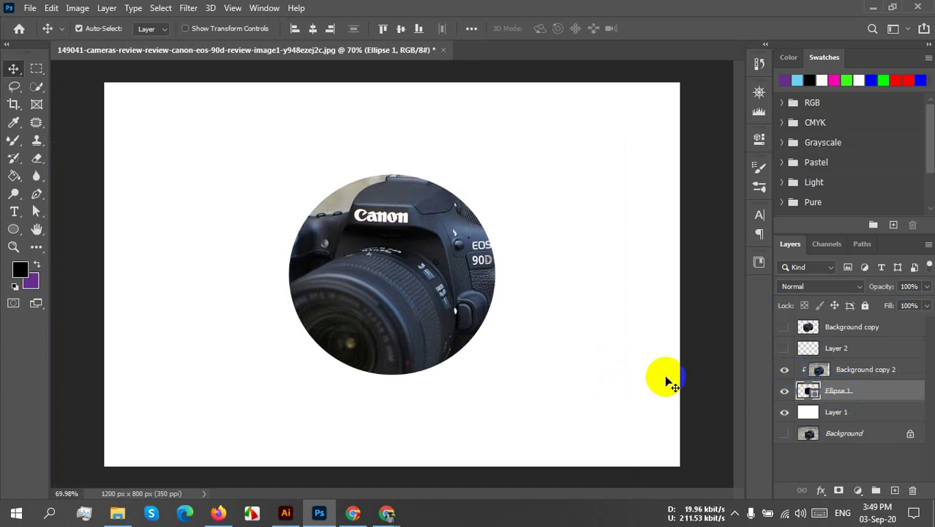
left_click_drag(686, 383, 697, 394)
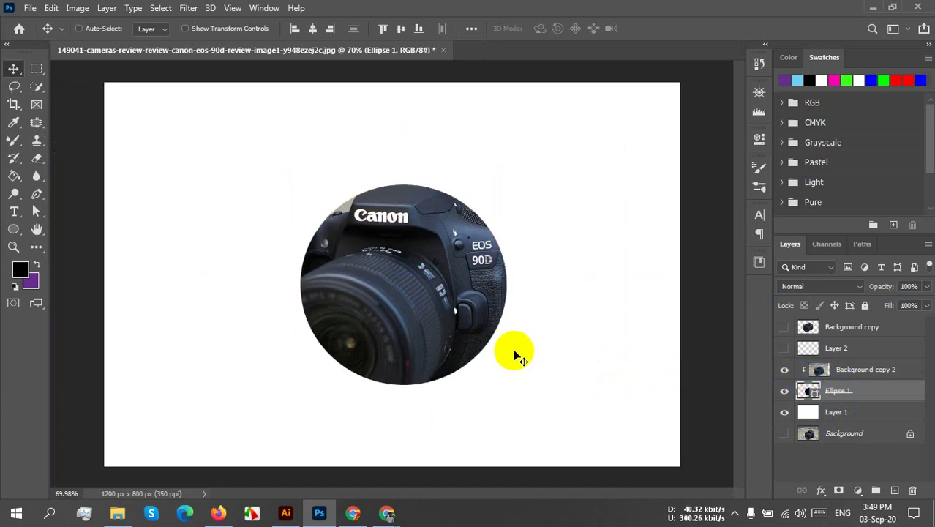
key("ctrl+t")
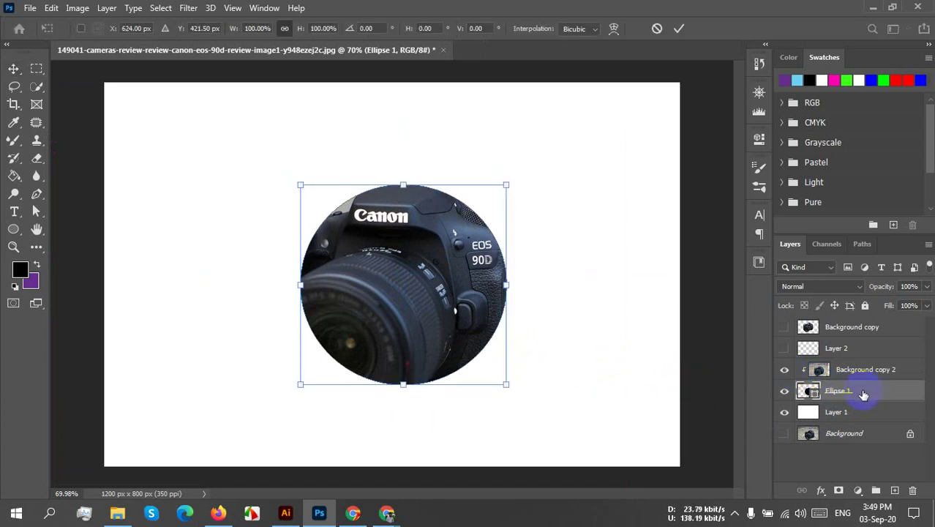
left_click_drag(507, 185, 619, 122)
left_click_drag(483, 201, 420, 283)
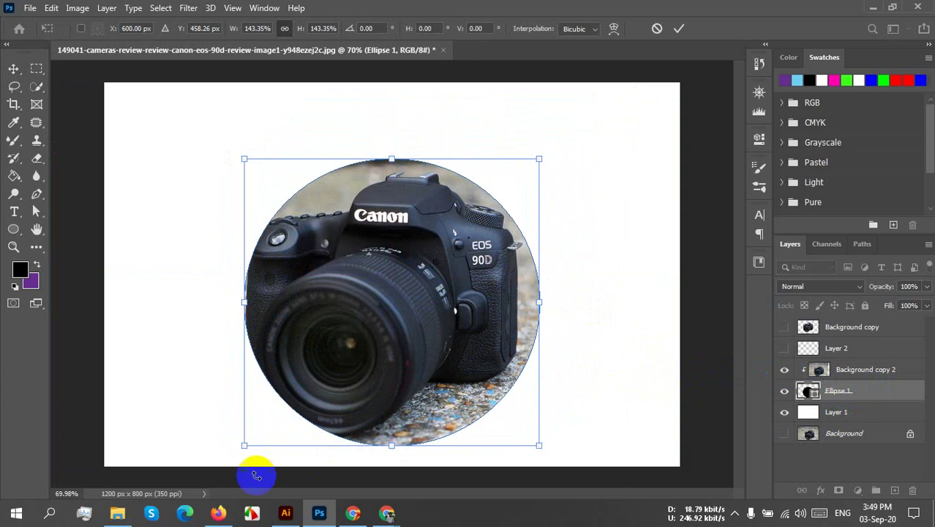
left_click_drag(245, 445, 221, 457)
left_click_drag(352, 364, 354, 362)
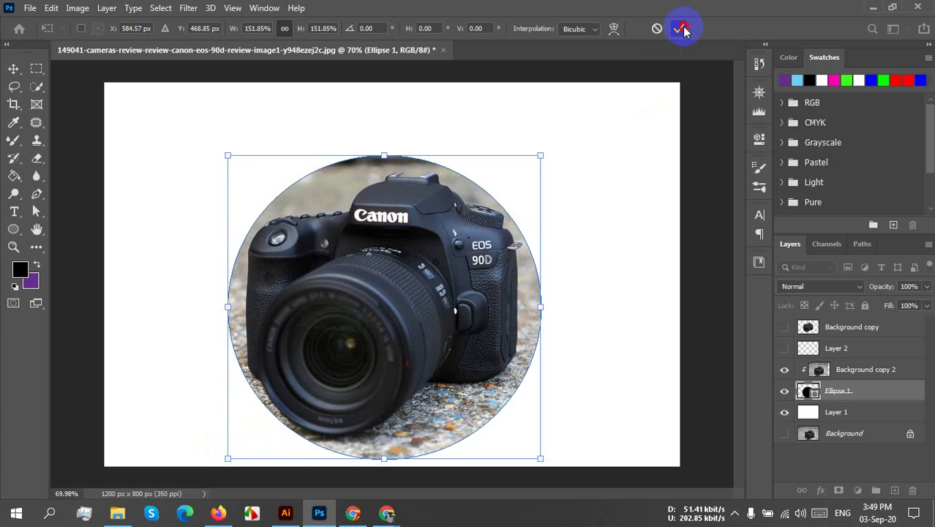
left_click(683, 30)
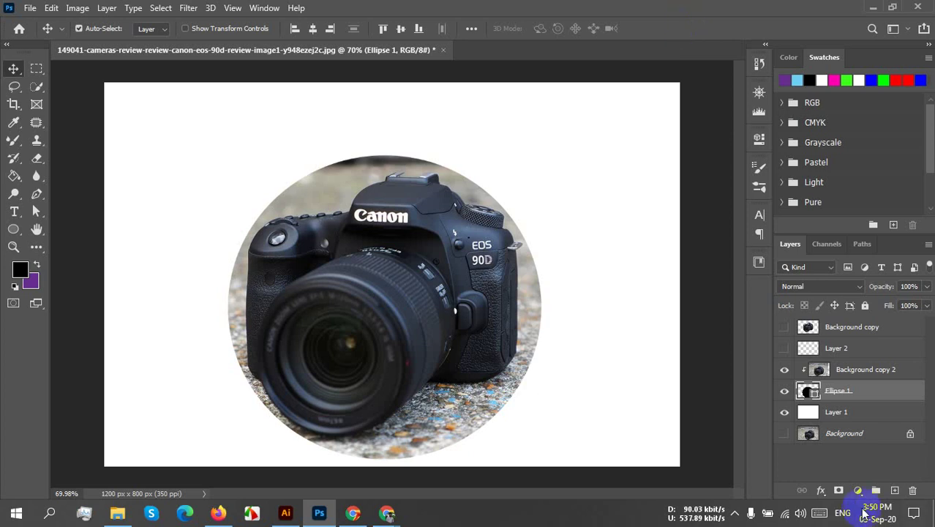
Step: Move the Background copy 2 photo around inside the ellipse, keeping the whole camera body framed by the circle
left_click(390, 340)
left_click_drag(390, 344, 395, 382)
left_click(836, 391)
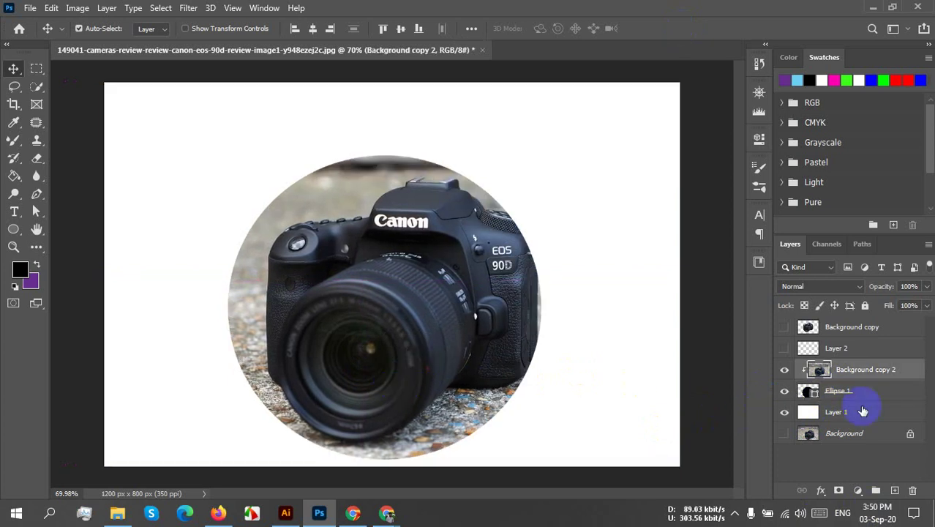
left_click(837, 391)
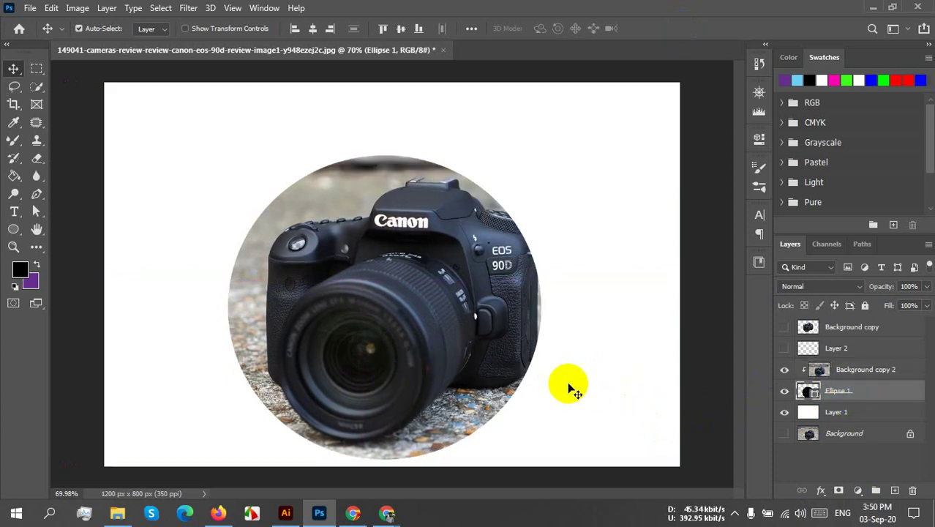
left_click_drag(476, 423, 448, 418)
left_click(807, 393)
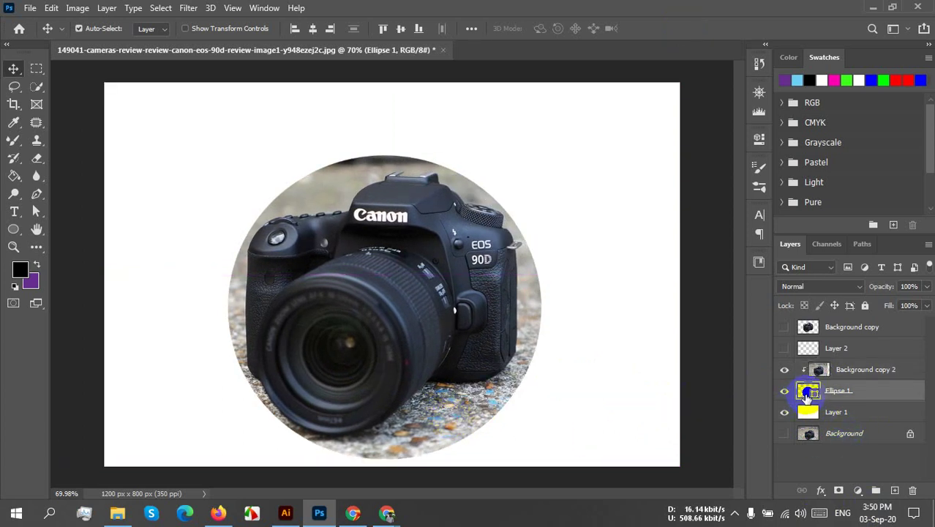
mouse_move(472, 423)
left_mouse_down()
mouse_move(481, 401)
mouse_move(472, 399)
mouse_move(476, 416)
left_mouse_up()
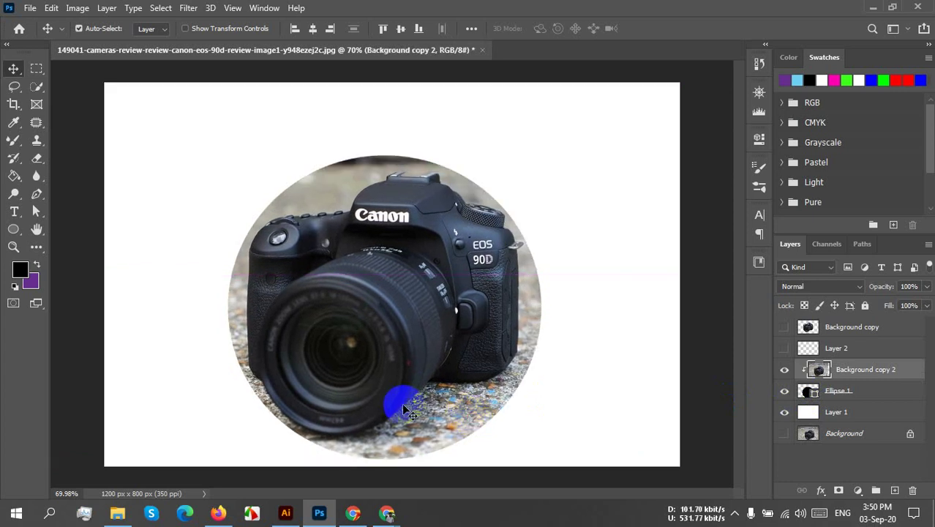
left_click(821, 395)
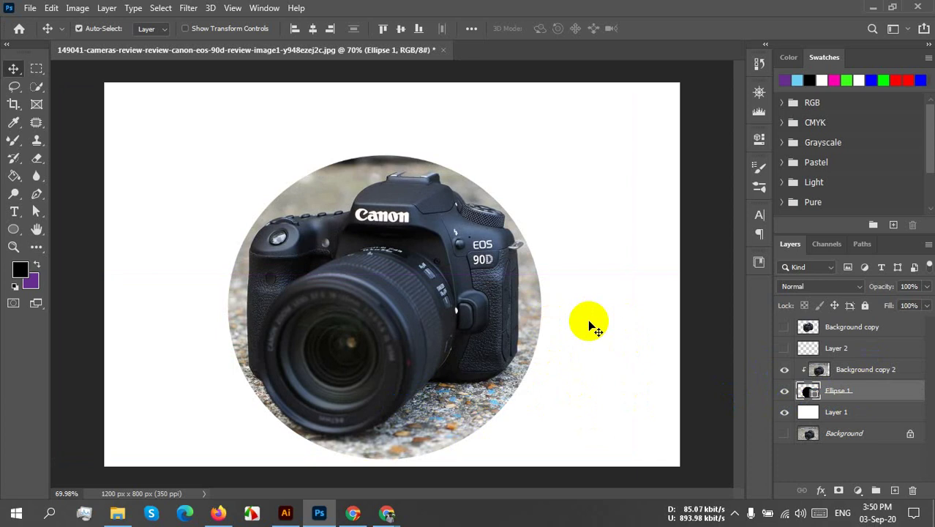
left_click(861, 379)
left_click(818, 370)
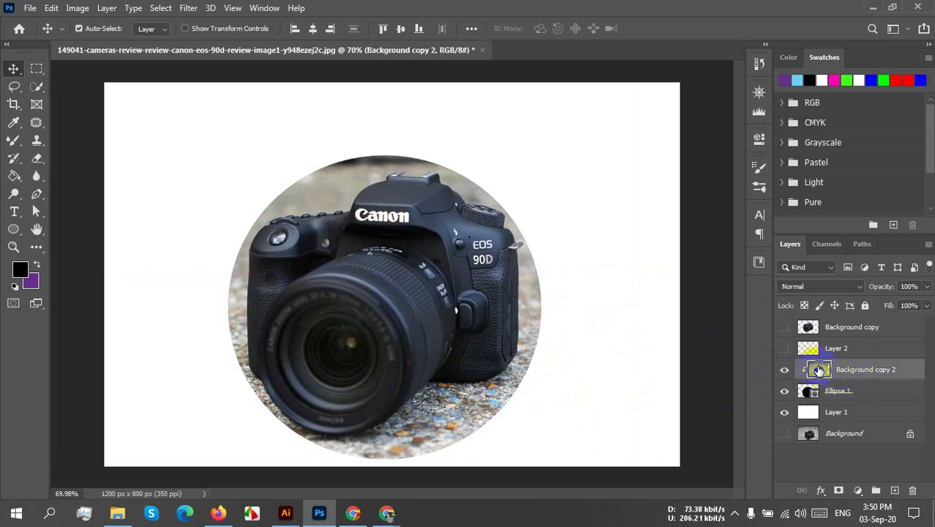
Step: Scale the clipped Background copy 2 photo to 154.86% and position it so the lens fills the ellipse
key("ctrl+t")
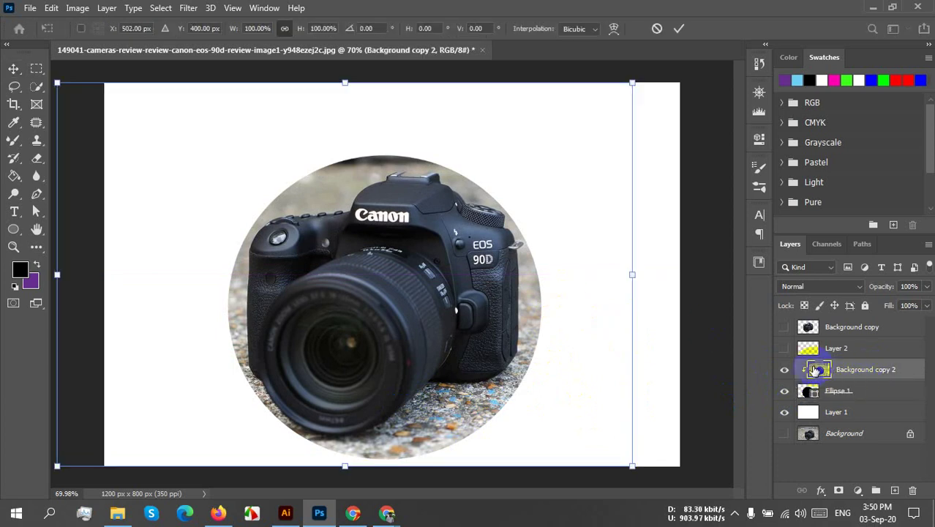
left_click_drag(637, 84, 445, 318)
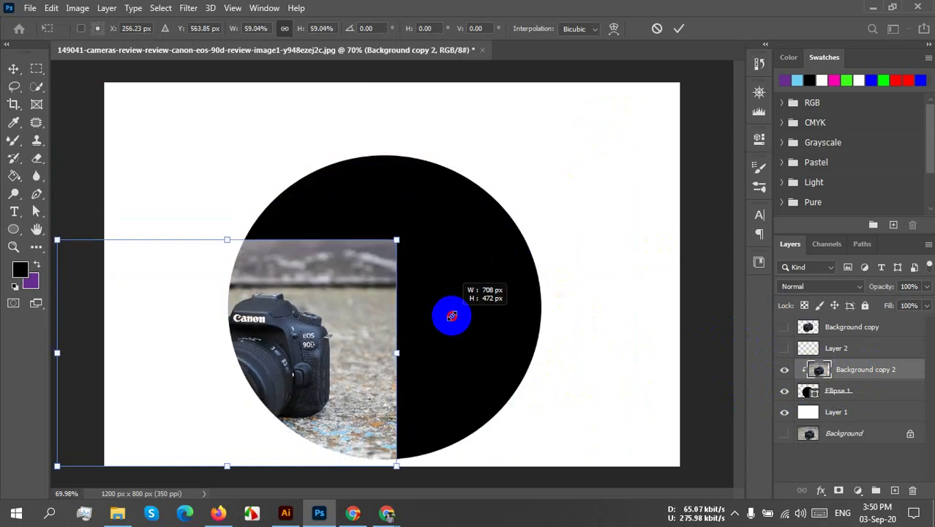
left_click_drag(298, 372, 454, 314)
left_click_drag(560, 190, 900, 4)
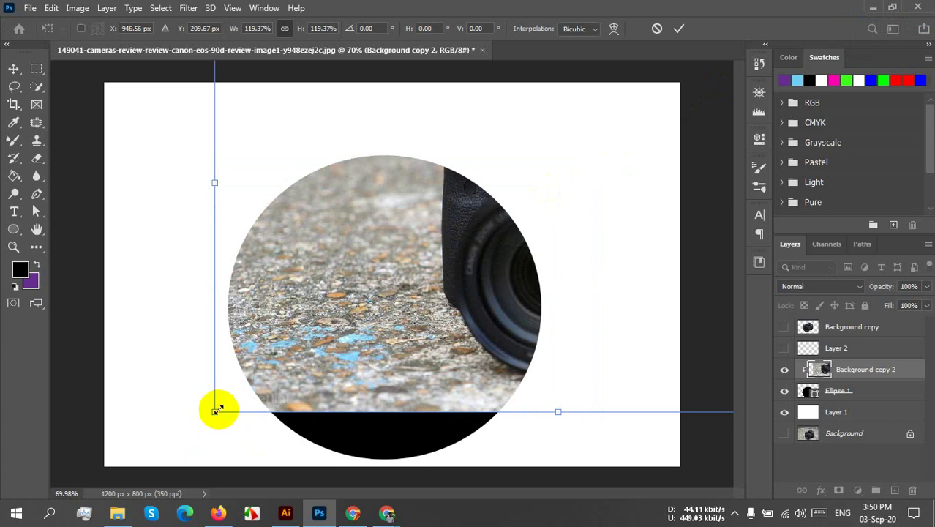
left_click_drag(217, 408, 7, 513)
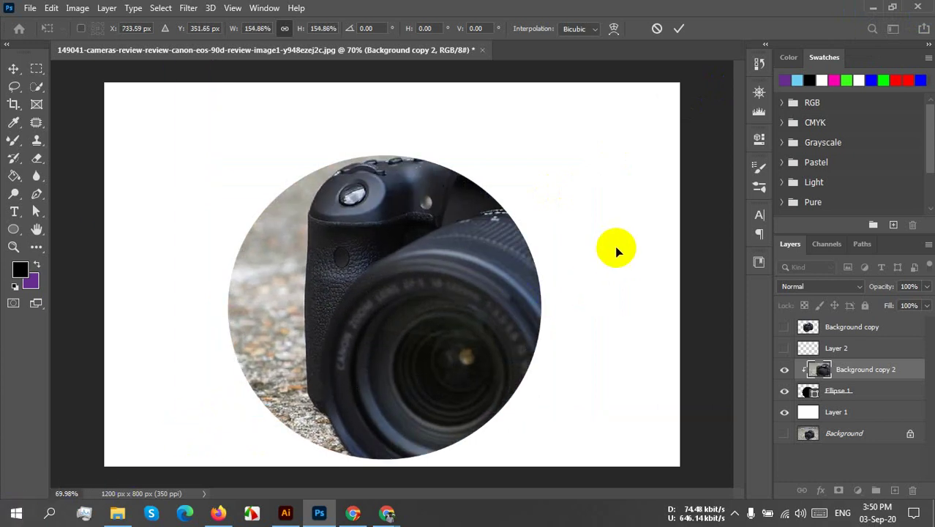
left_click_drag(438, 307, 393, 265)
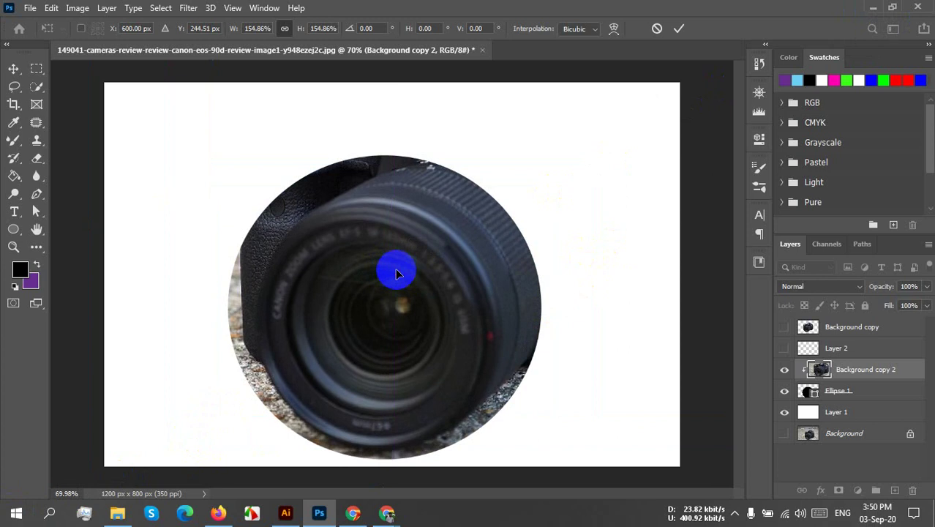
Step: Release the clipping mask between Background copy 2 and Ellipse 1 and re-create it, two times over
left_click(856, 370)
right_click(856, 372)
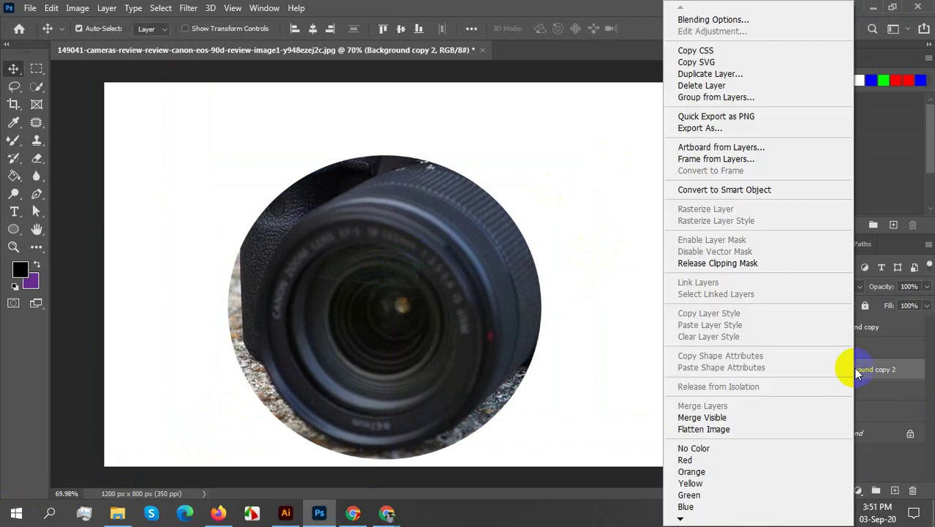
left_click(699, 264)
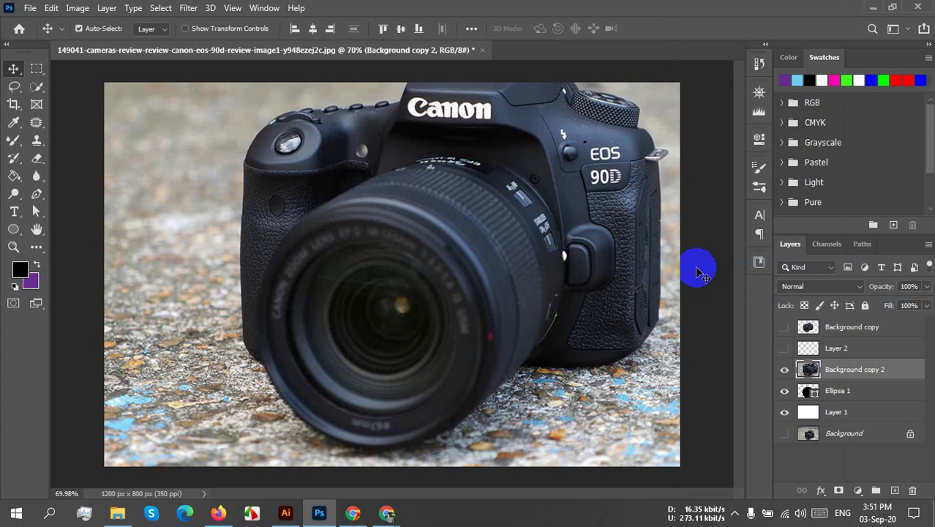
right_click(841, 373)
left_click(804, 271)
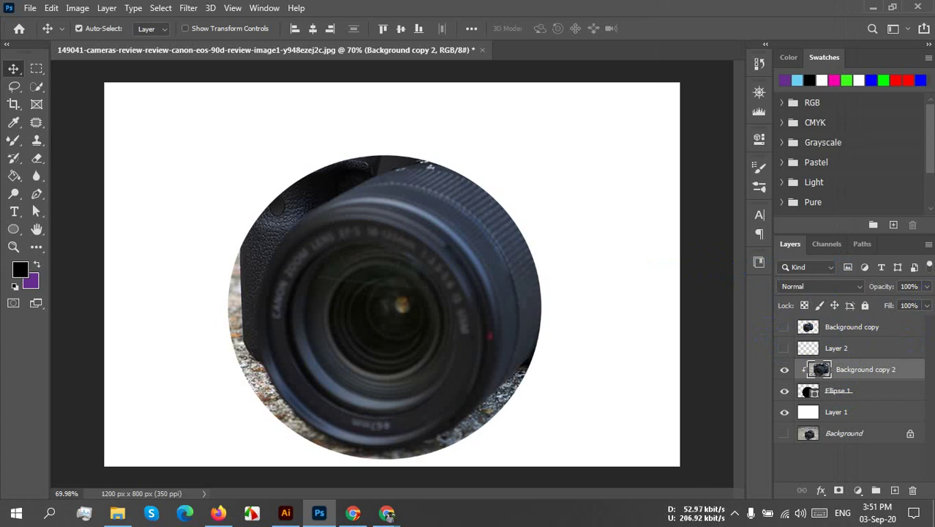
mouse_move(873, 393)
left_mouse_down()
mouse_move(871, 420)
mouse_move(871, 391)
left_mouse_up()
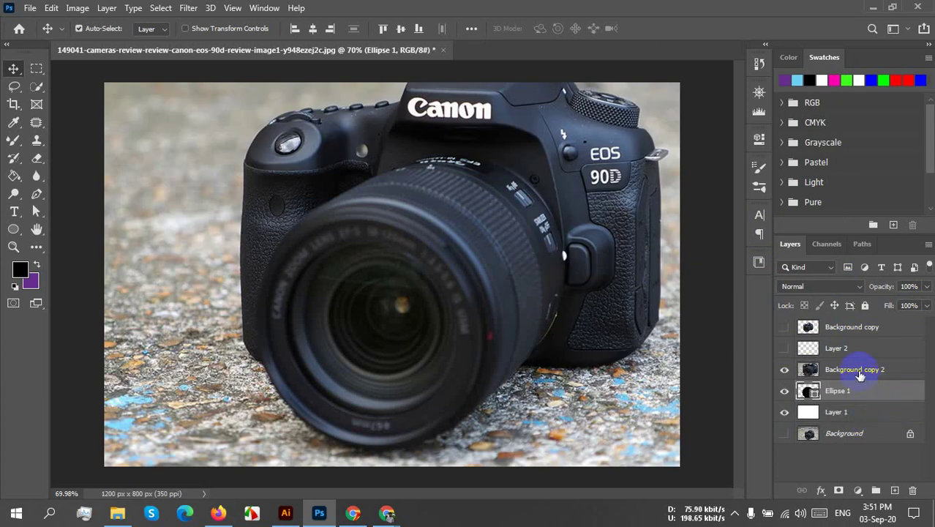
left_click(858, 370)
right_click(861, 371)
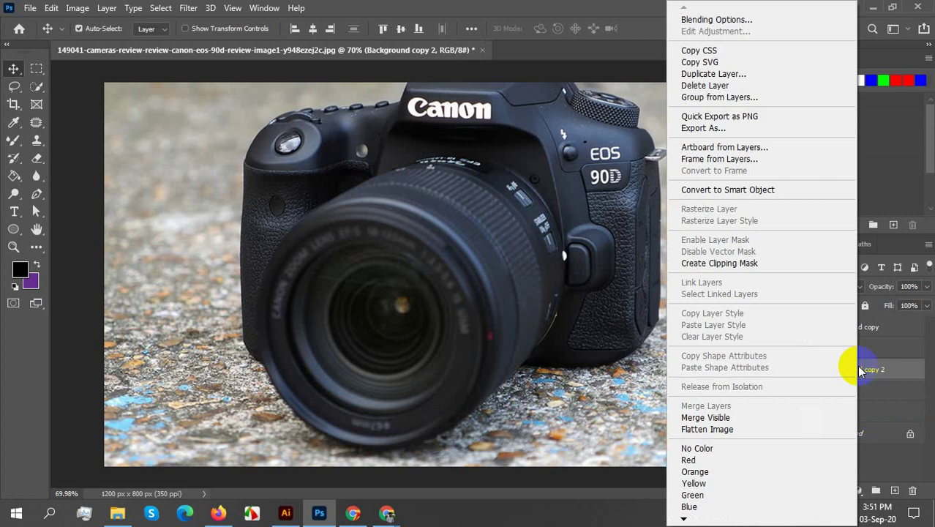
left_click(690, 263)
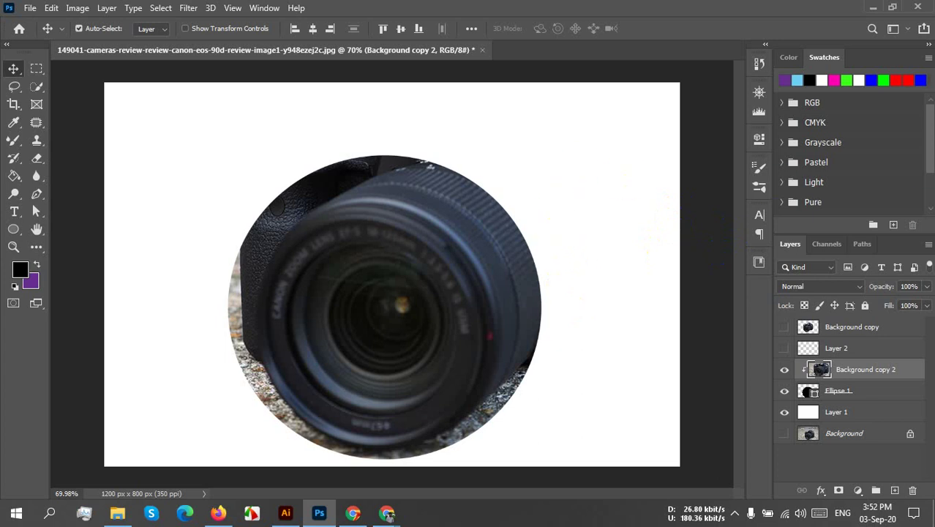
Step: Release the clipping mask of Background copy 2 and delete every layer above the white Layer 1
right_click(882, 374)
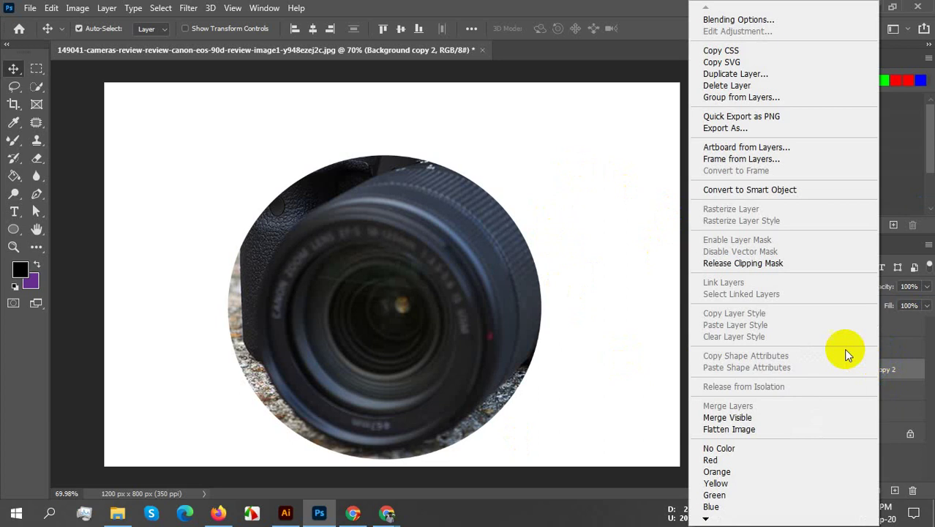
left_click(721, 268)
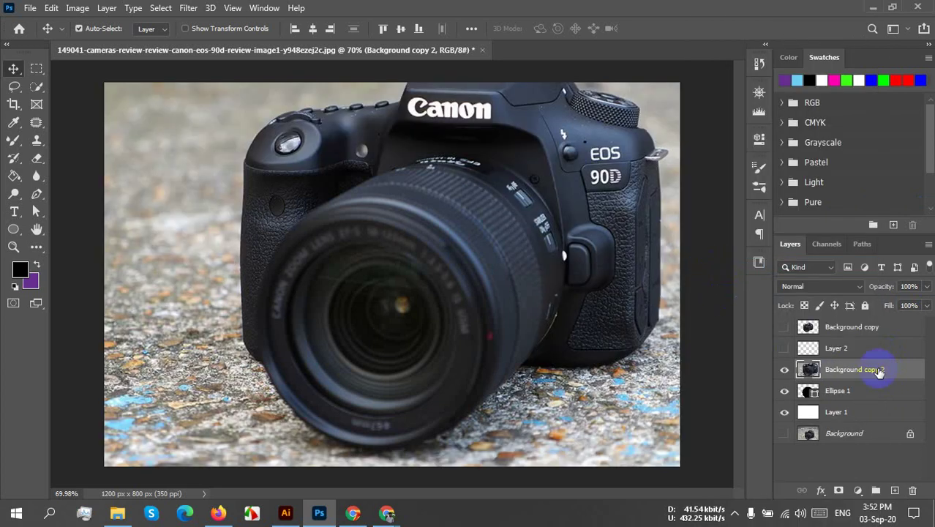
left_click(873, 420)
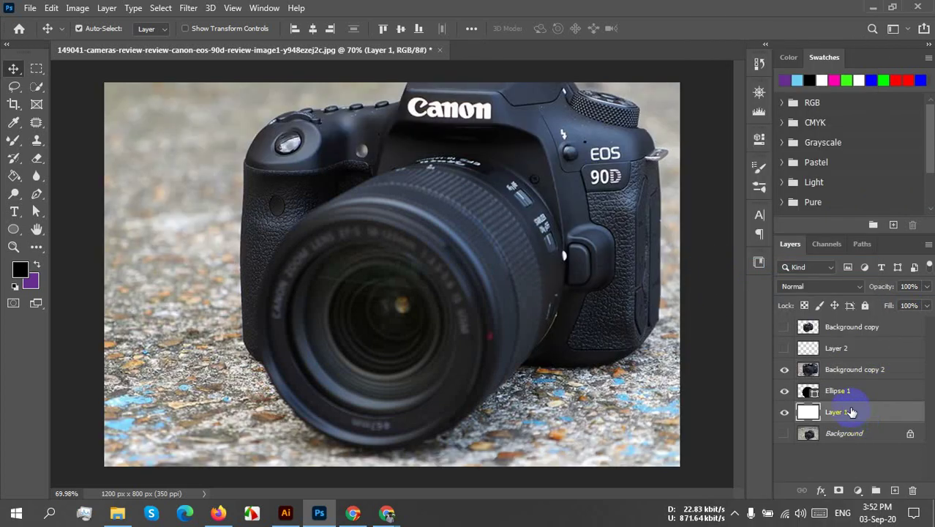
left_click(861, 390)
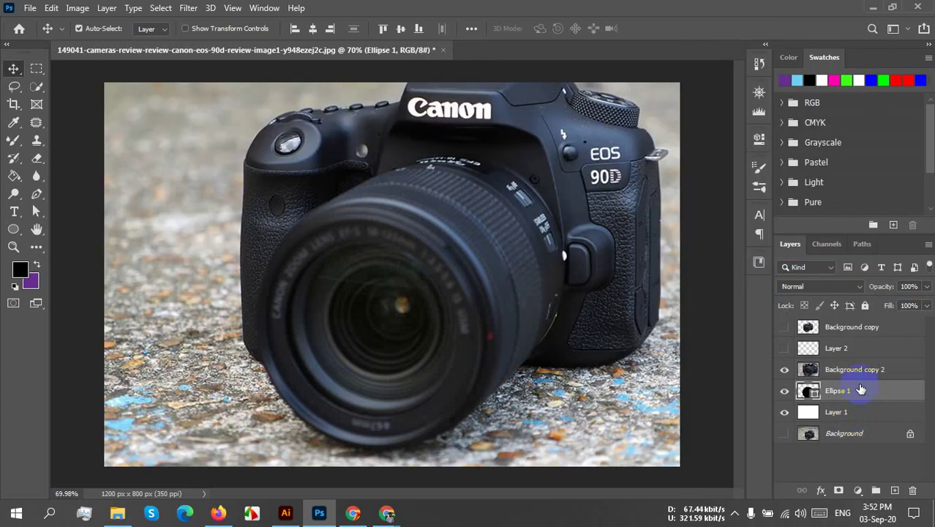
left_click(858, 331, "shift")
left_click_drag(858, 331, 912, 489)
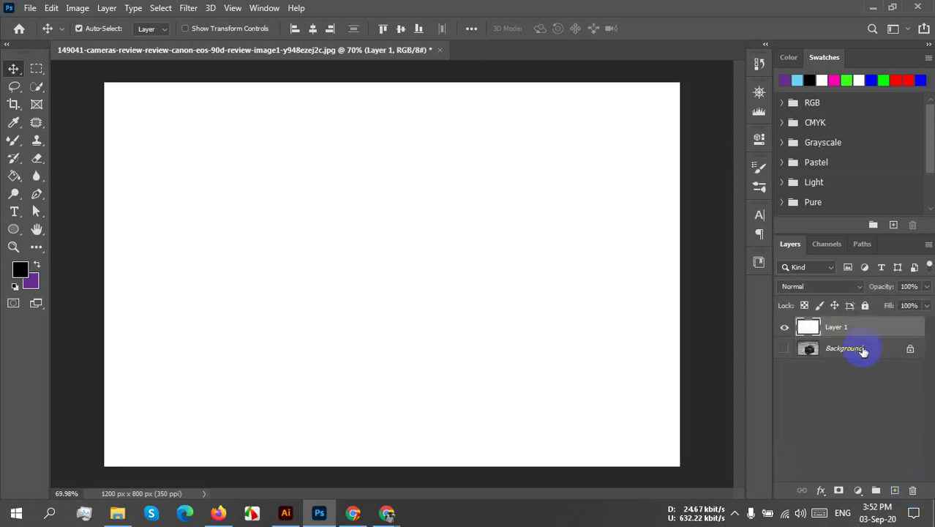
Step: Duplicate the Background layer below Layer 1 and hide the original Background
left_click(784, 348)
left_click_drag(806, 355, 894, 489)
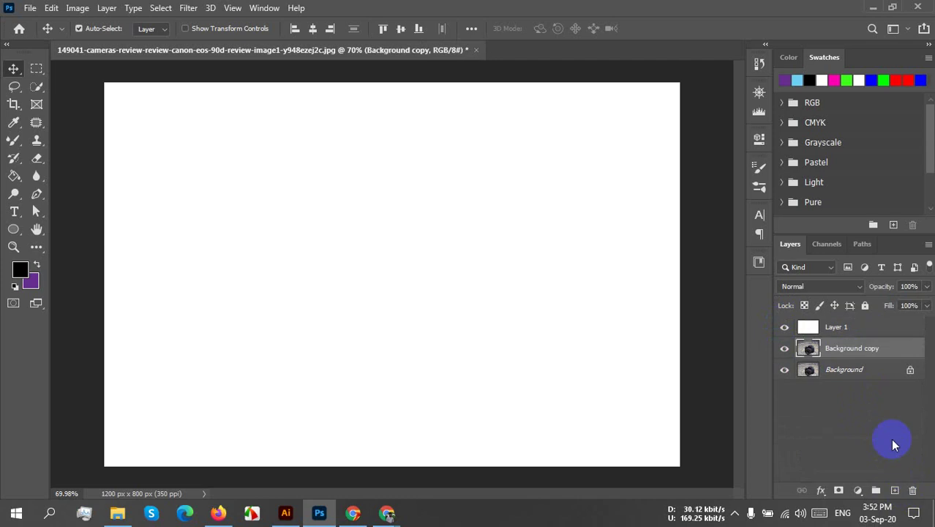
left_click(785, 370)
Step: Select Layer 1 and set the foreground colour to blue and the background colour to black
left_click(842, 327)
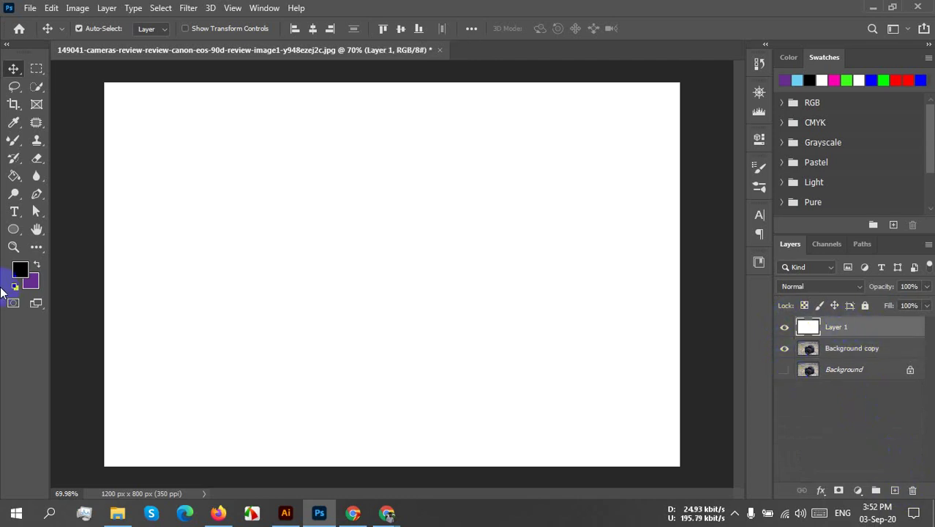
left_click(252, 270)
left_click(920, 80, "ctrl")
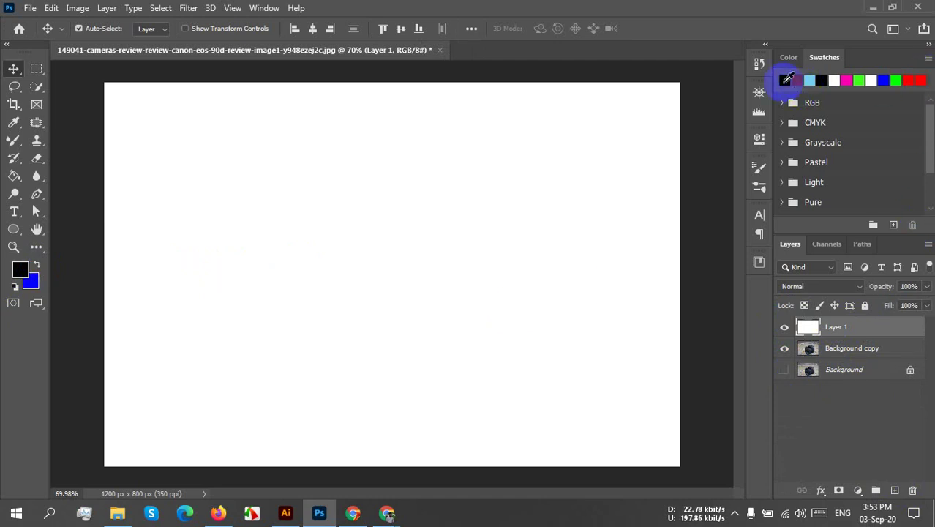
left_click(275, 213)
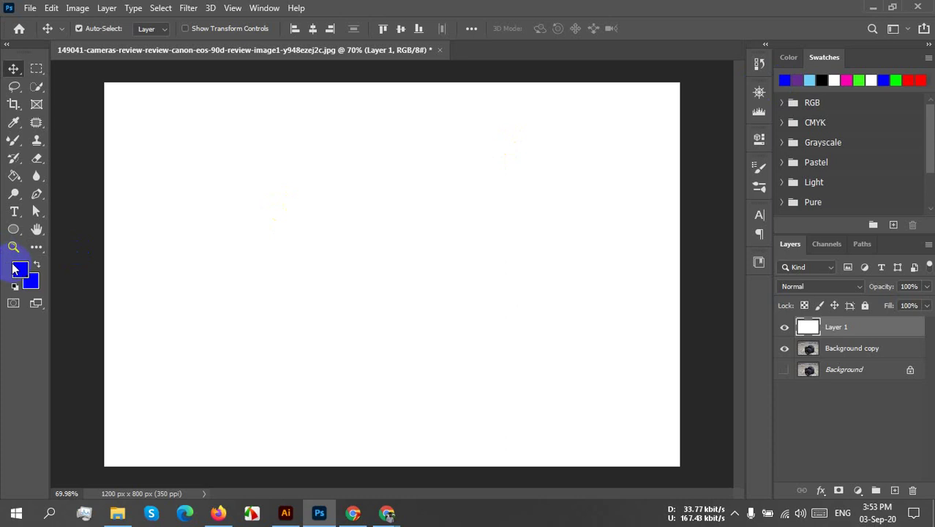
left_click(37, 263)
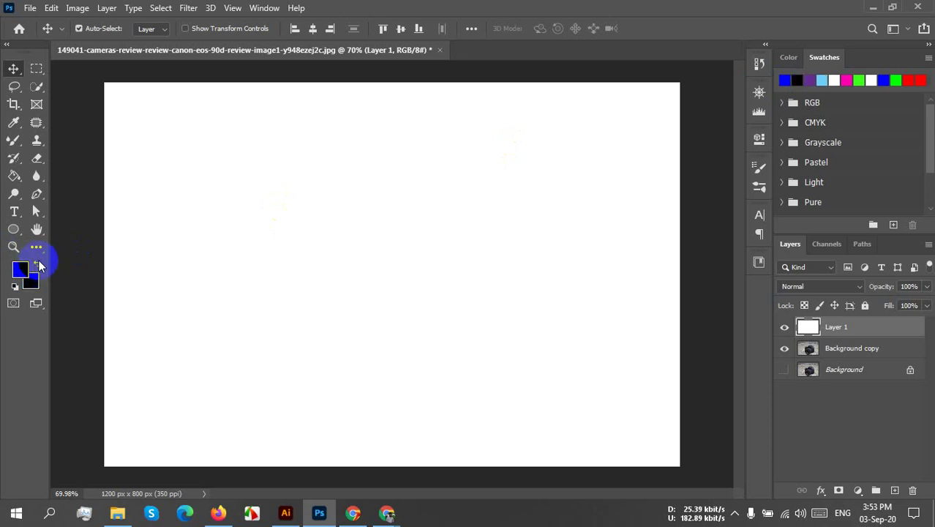
Step: Fill Layer 1 with the blue foreground colour using the Paint Bucket, finishing with the Move tool active
left_click(14, 176)
left_click(372, 183)
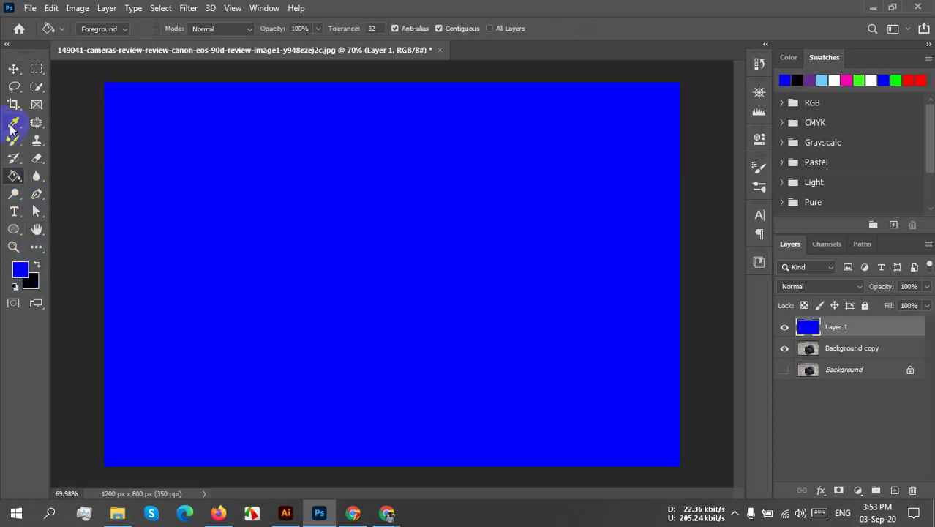
left_click(11, 68)
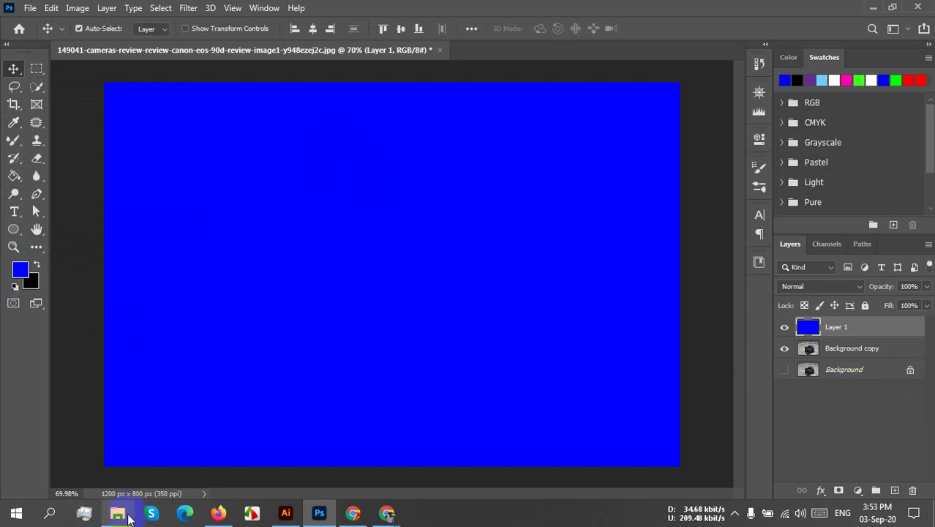
Step: Open the dragon wallpaper 586457677-hd-wallpaper-1920x1080 from the IMAGE folder
left_click(30, 7)
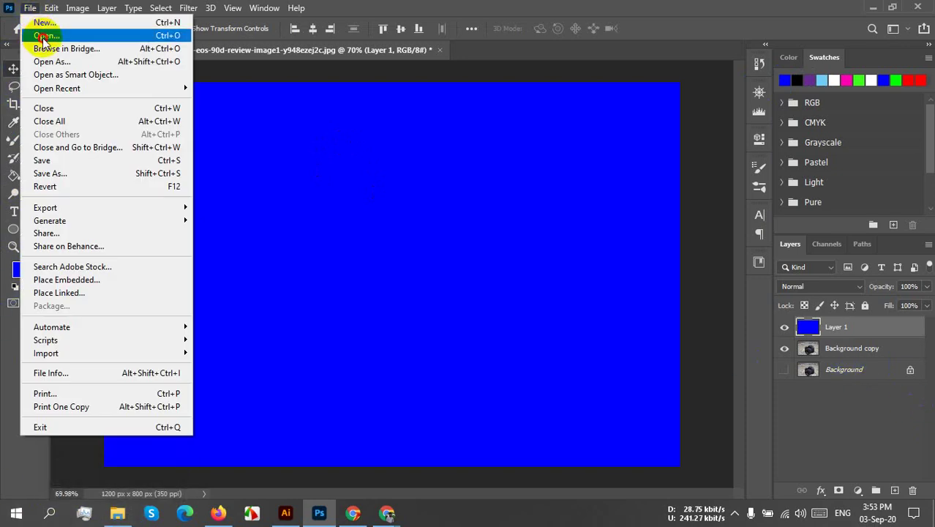
left_click(42, 35)
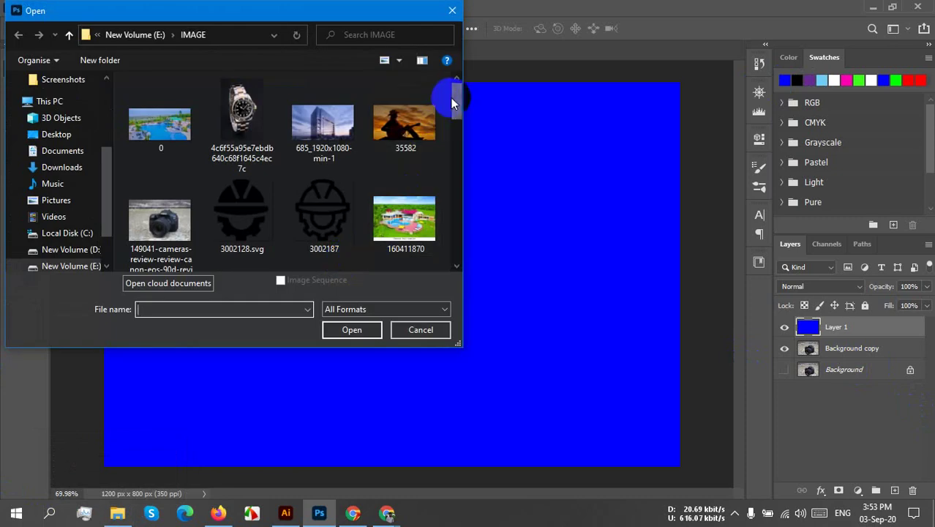
left_click_drag(454, 94, 456, 126)
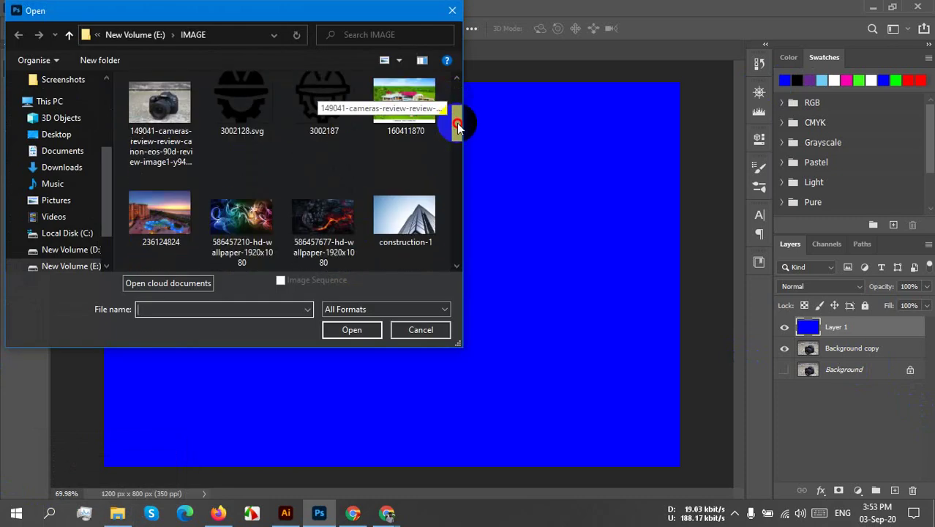
left_click(333, 204)
left_click(353, 330)
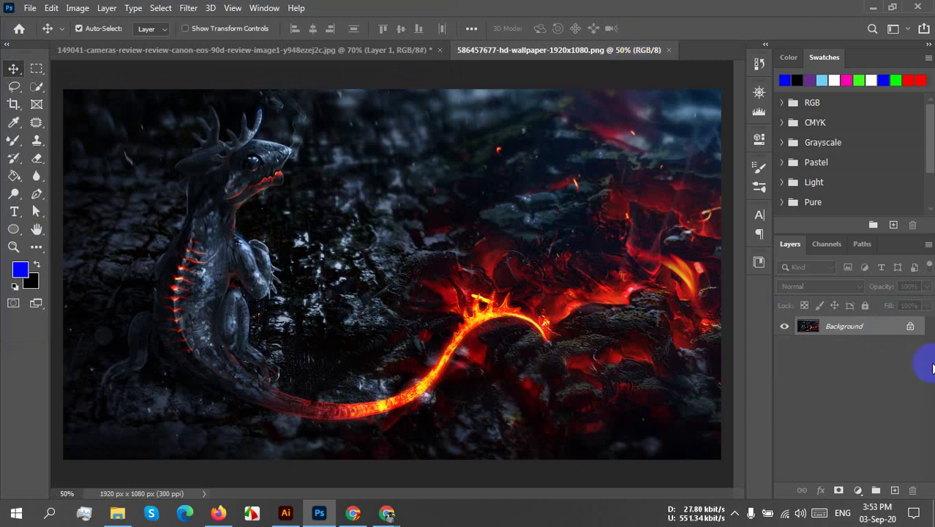
Step: Duplicate the dragon Background as an unlocked copy above the fully locked original and add an empty layer on top
left_click(910, 326)
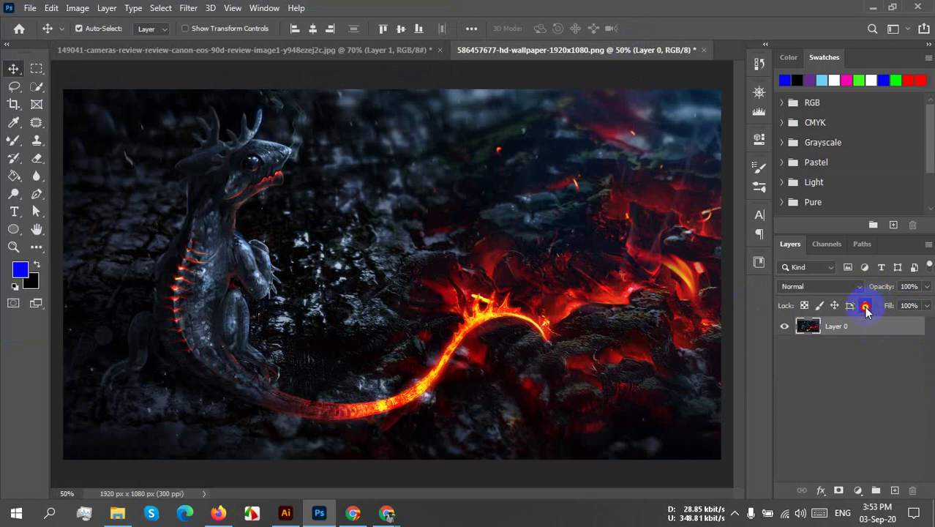
left_click(866, 308)
left_click_drag(893, 328, 897, 488)
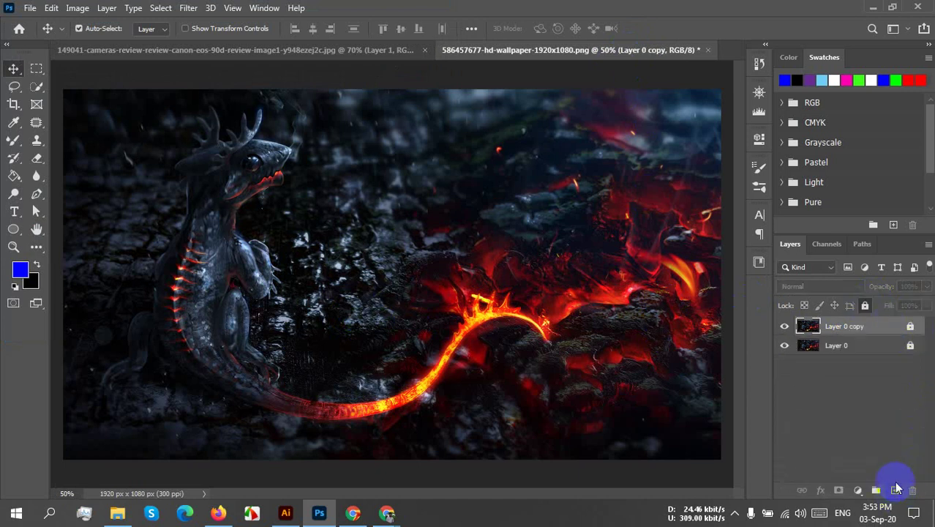
left_click(866, 307)
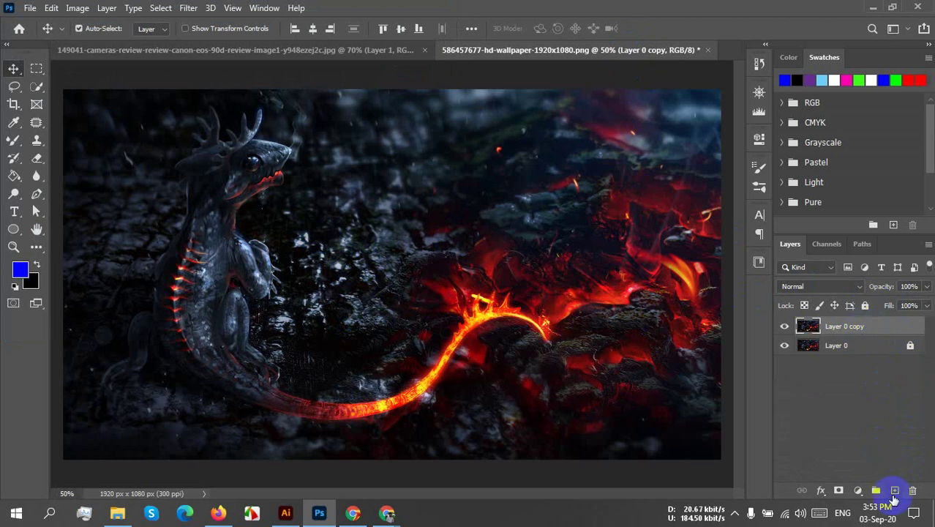
left_click(894, 492)
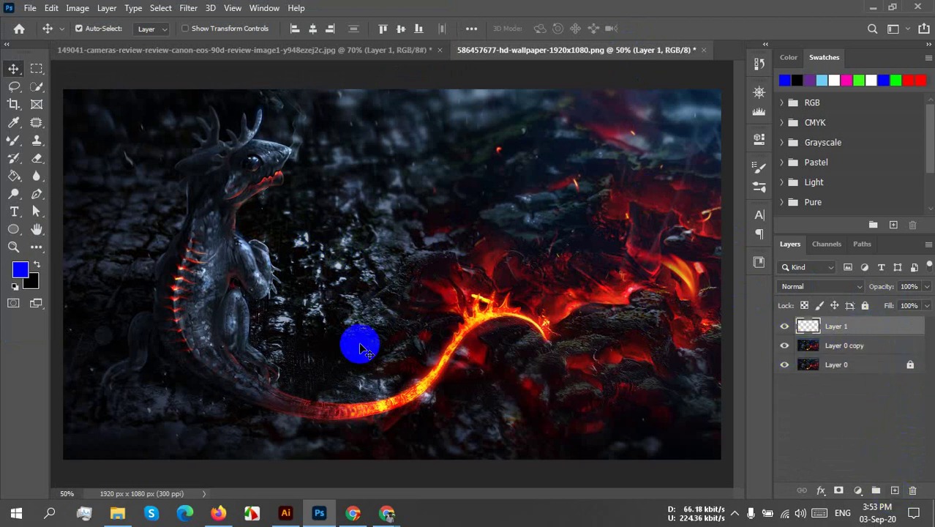
left_click(428, 268)
key("x")
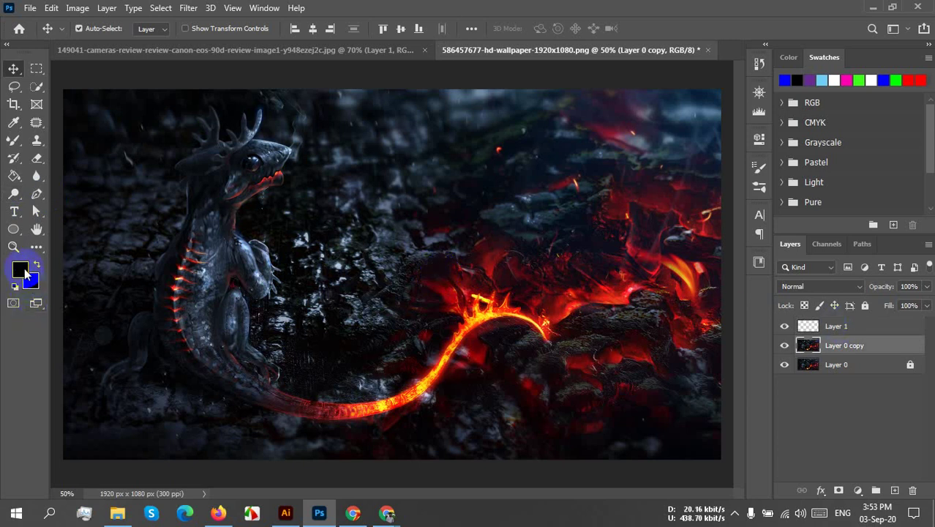
key("x")
left_click(14, 175)
left_click(337, 249)
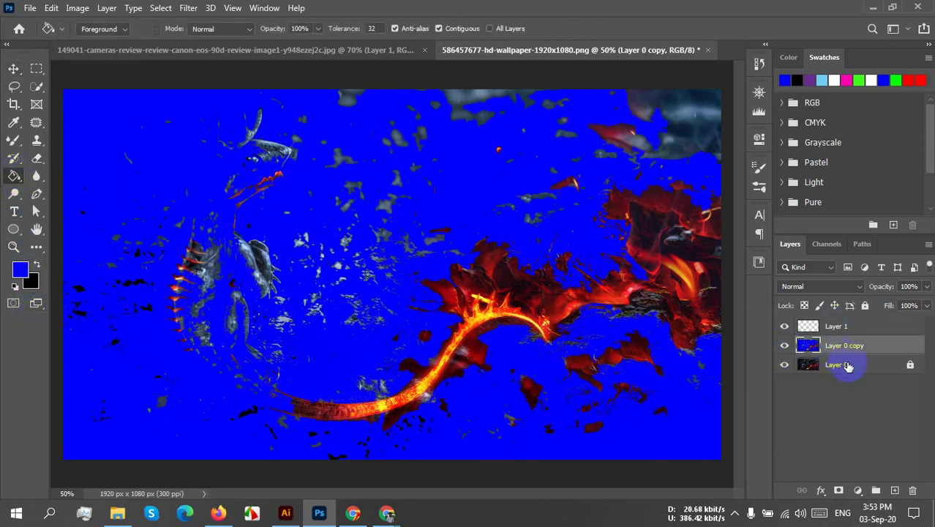
key("ctrl+z")
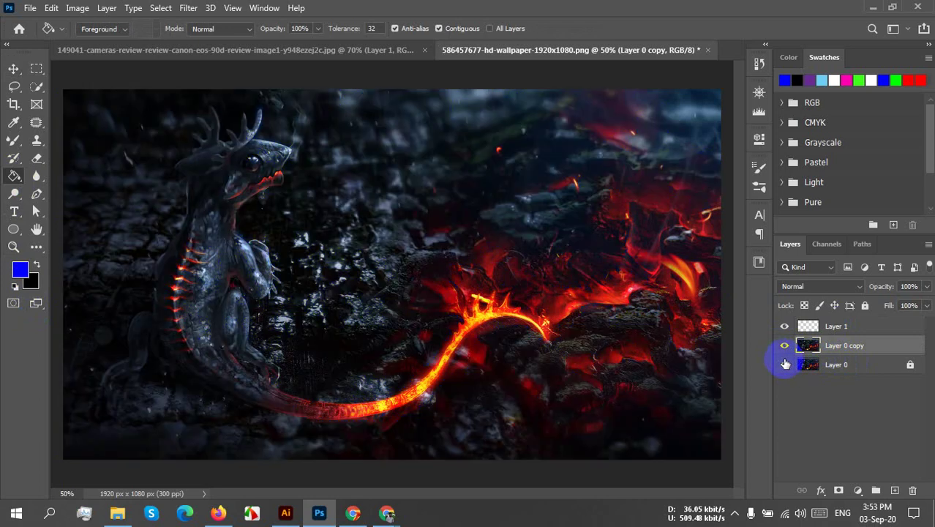
Step: Fill the empty Layer 1 with blue and toggle its visibility to compare it with the dragon image below
left_click(831, 326)
left_click(313, 181)
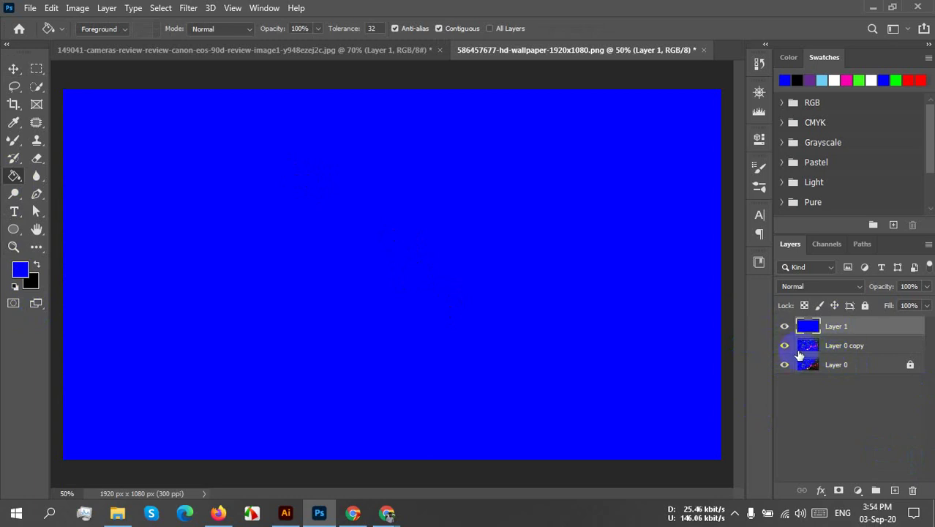
left_click(350, 286)
left_click(784, 330)
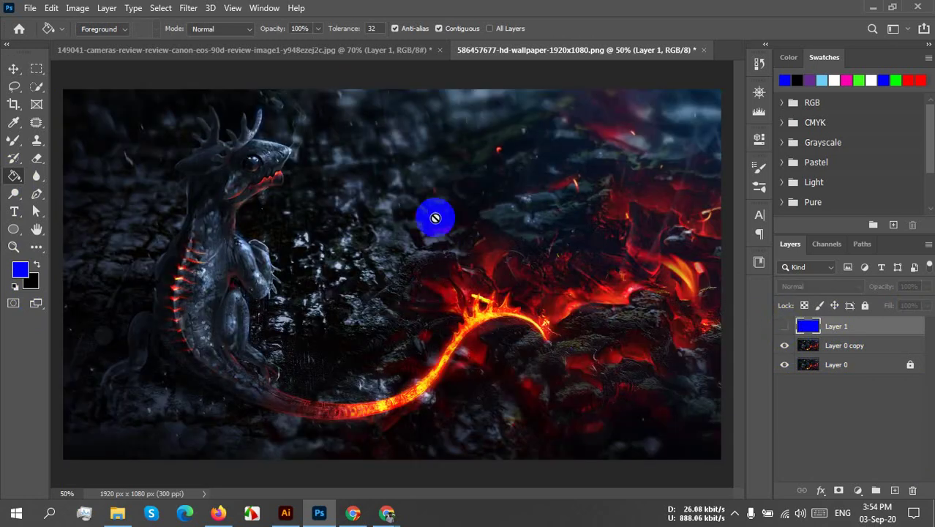
left_click(784, 327)
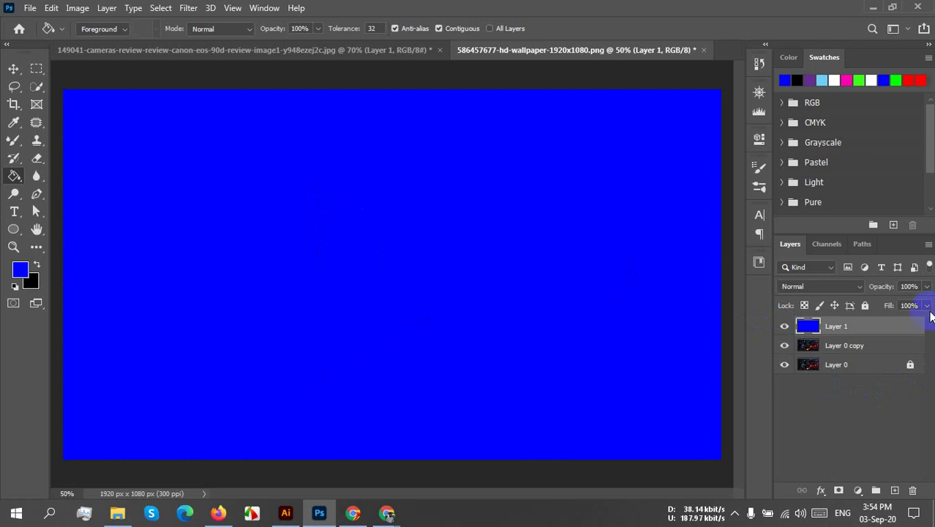
Step: Preview the blending modes on the blue Layer 1, applying Dissolve and then Lighten
left_click_drag(826, 338, 922, 233)
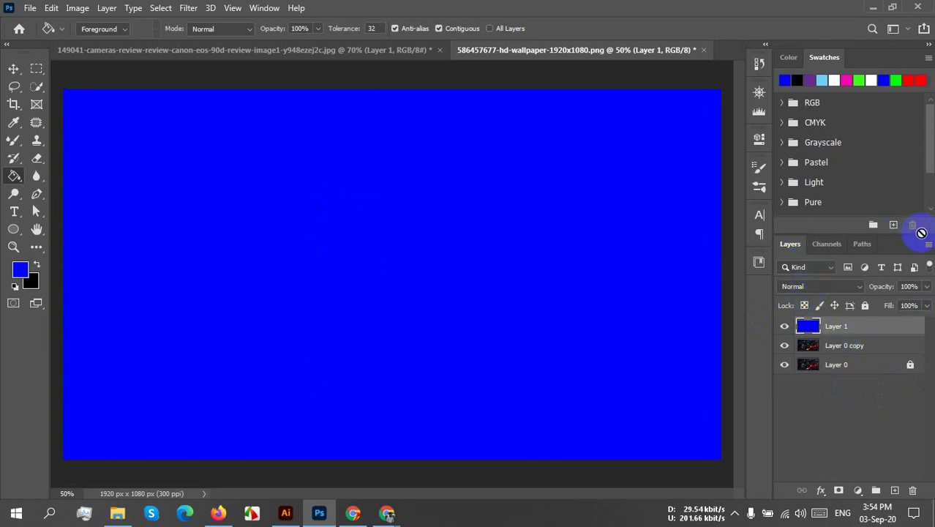
left_click(851, 289)
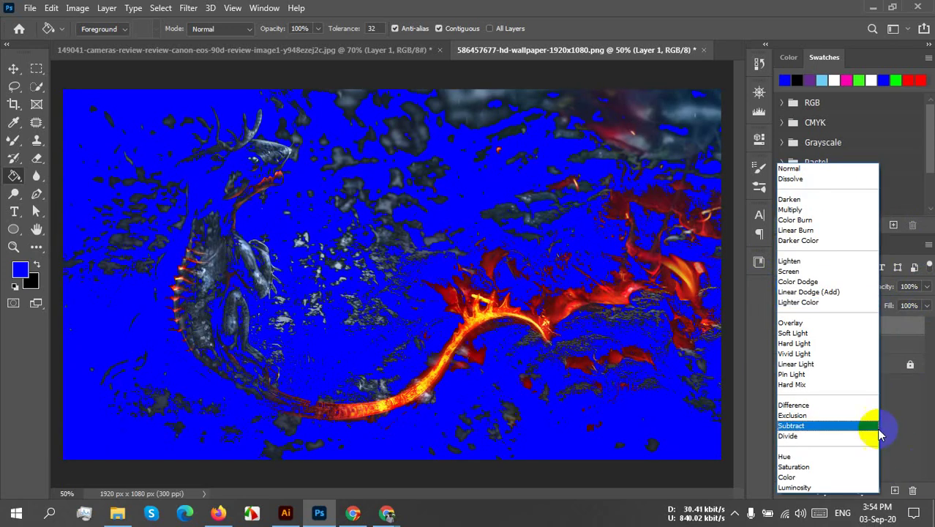
left_click(911, 425)
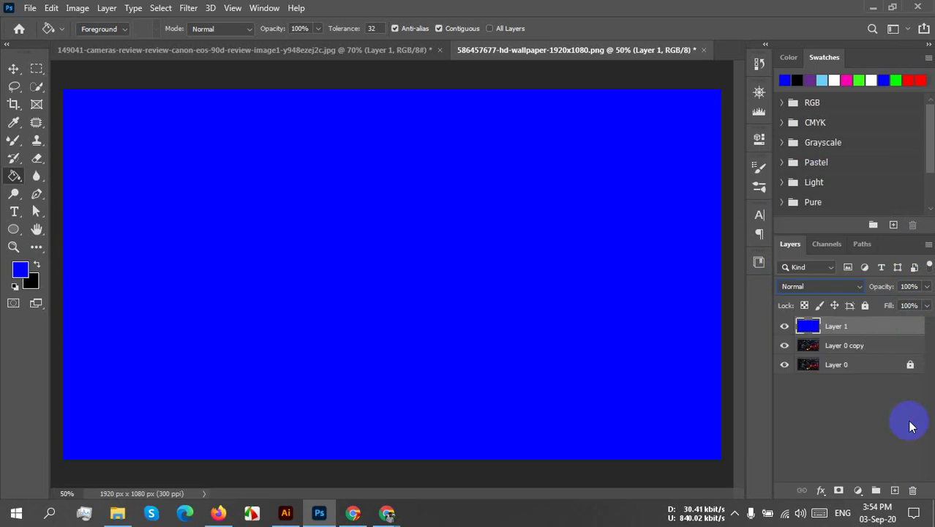
left_click(828, 288)
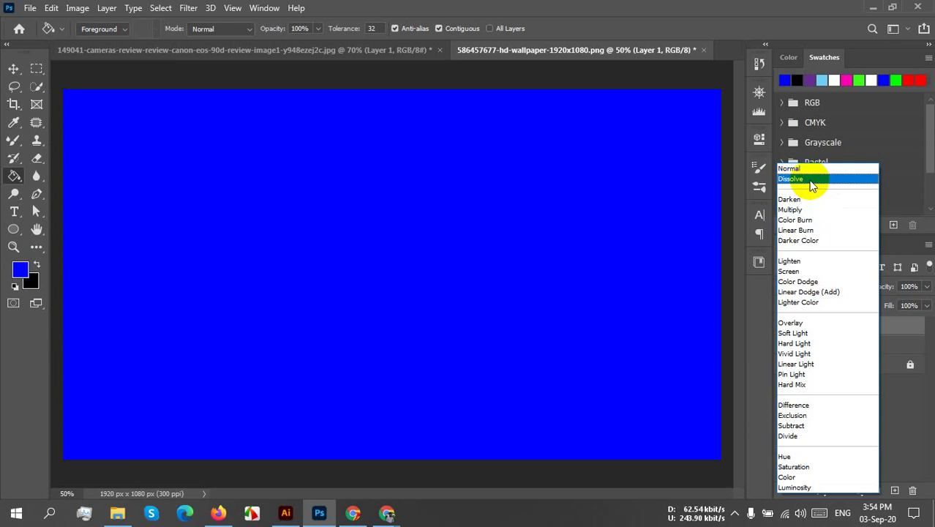
left_click(811, 183)
left_click(829, 289)
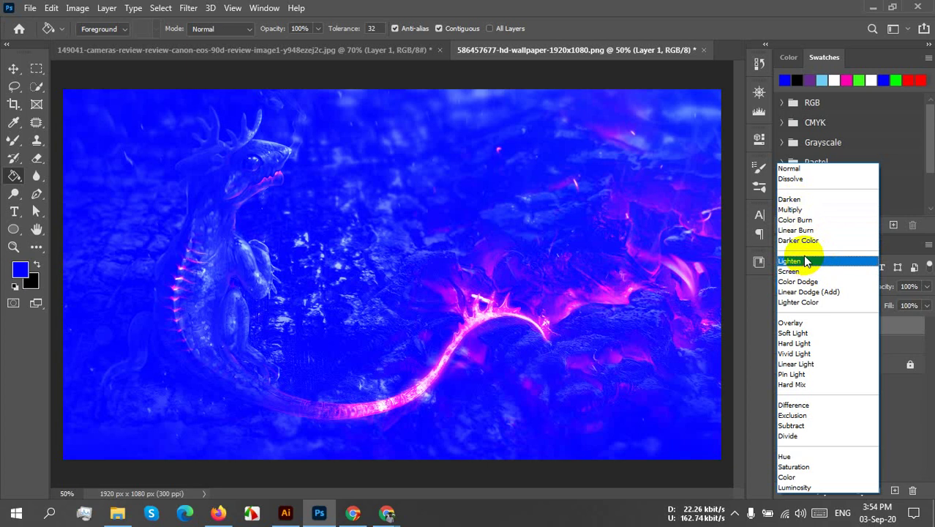
left_click(812, 261)
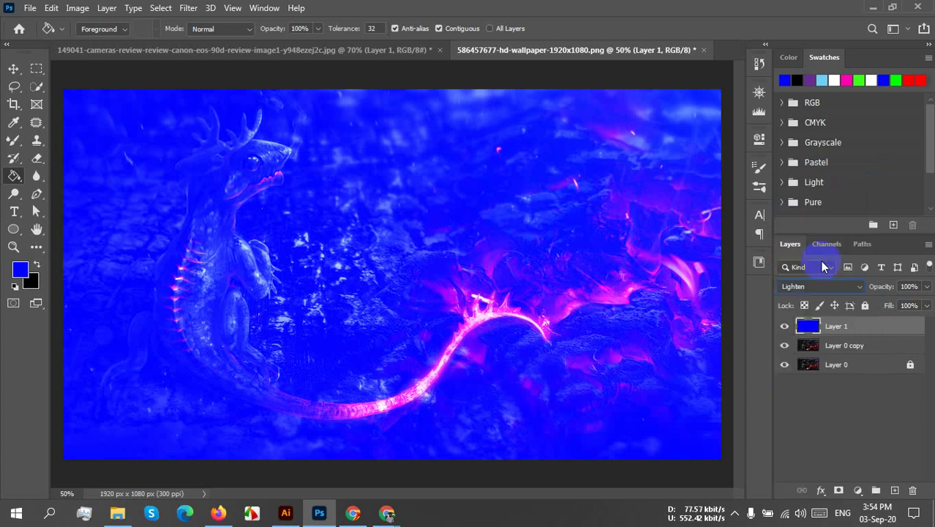
Step: Try the Overlay blending mode on the blue Layer 1, followed by Subtract
left_click(813, 289)
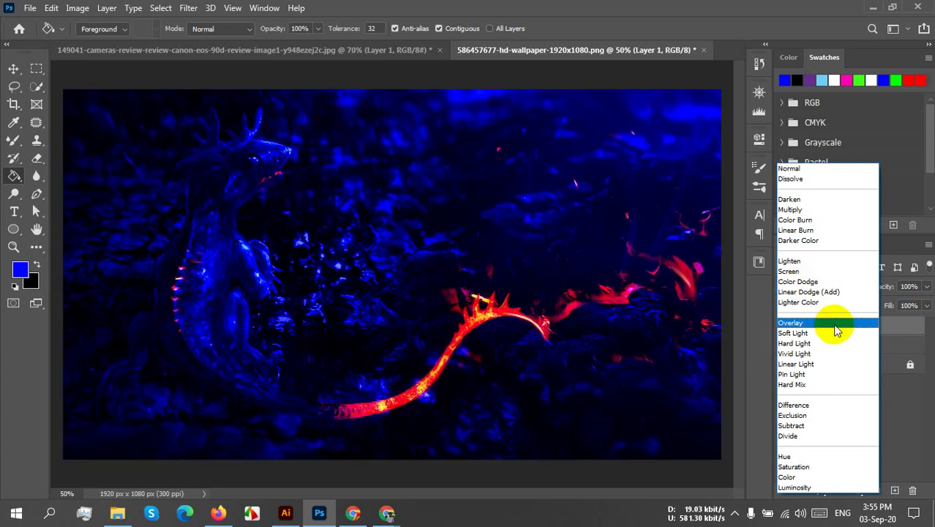
left_click(838, 331)
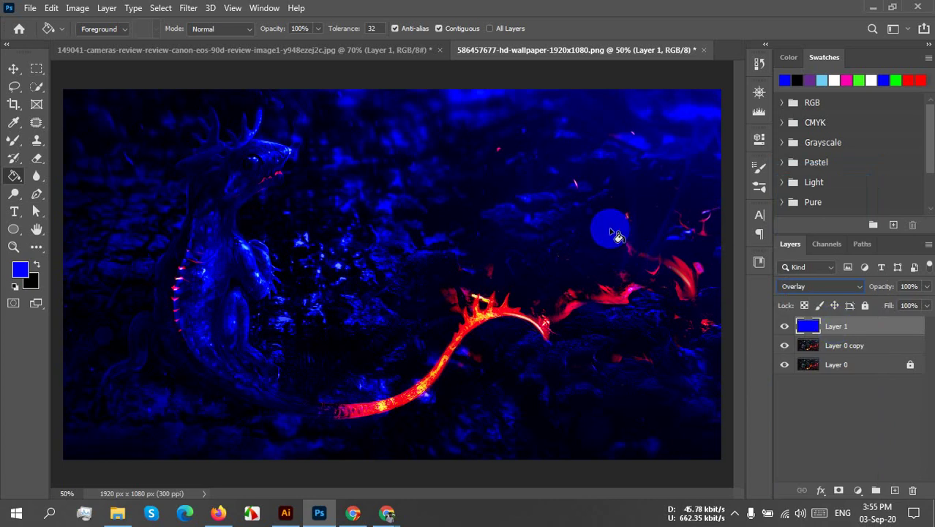
key("XF86MonBrightnessDown")
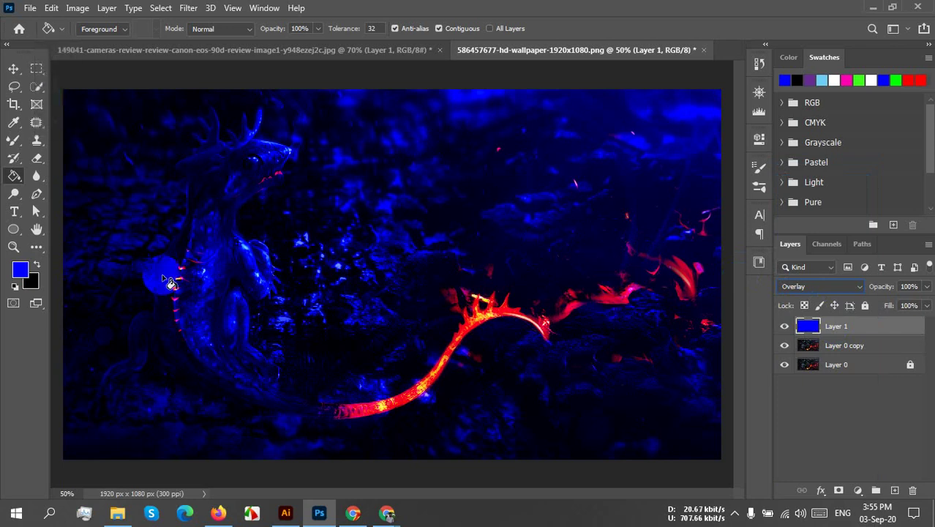
left_click(835, 288)
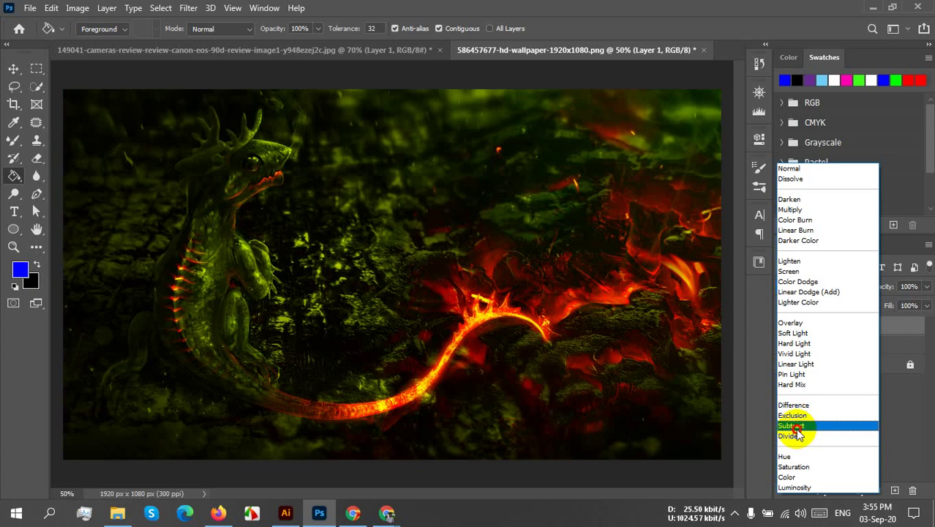
left_click(797, 428)
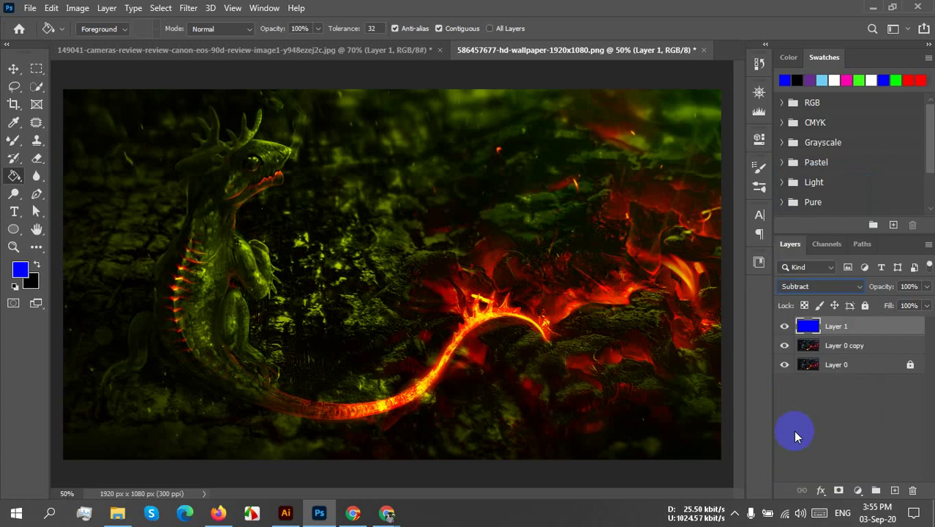
Step: Set Layer 1's blending mode to Soft Light and toggle the layer's visibility for comparison, leaving it hidden
left_click(822, 295)
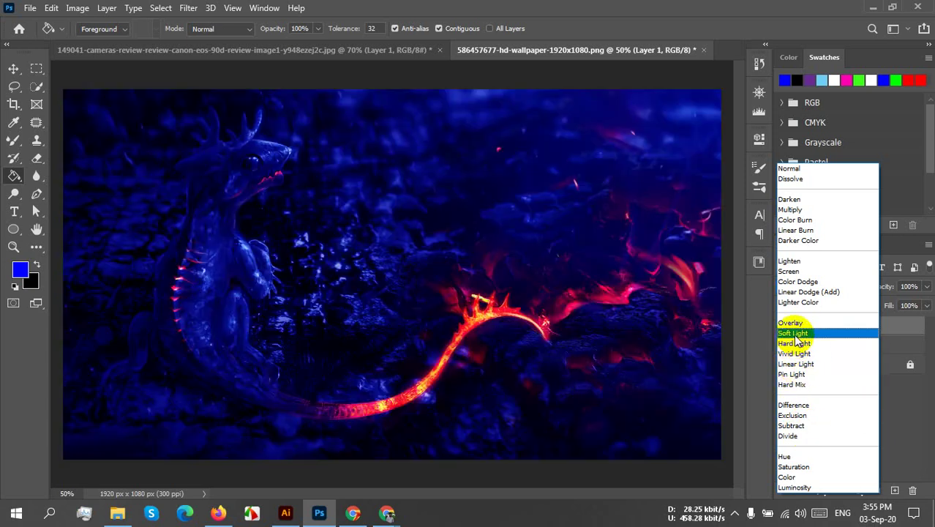
left_click(795, 337)
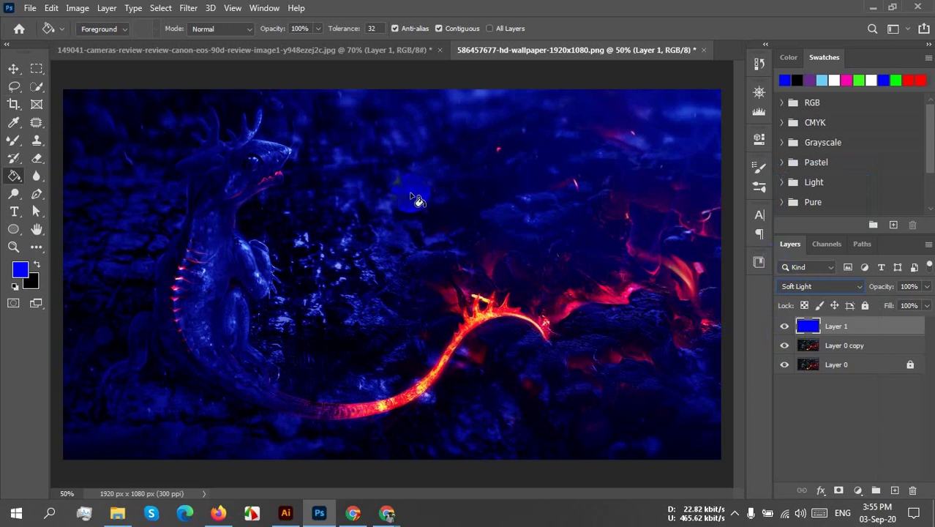
left_click(784, 329)
left_click(784, 329)
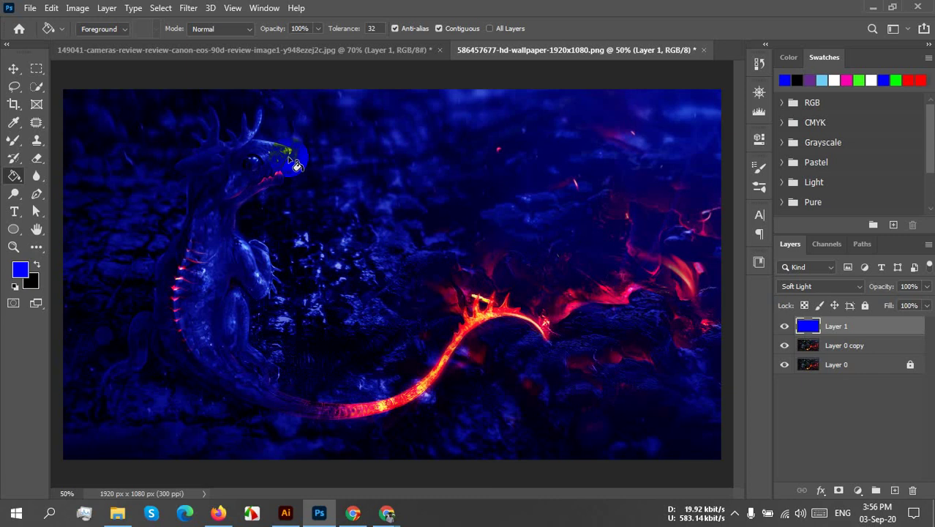
left_click(784, 328)
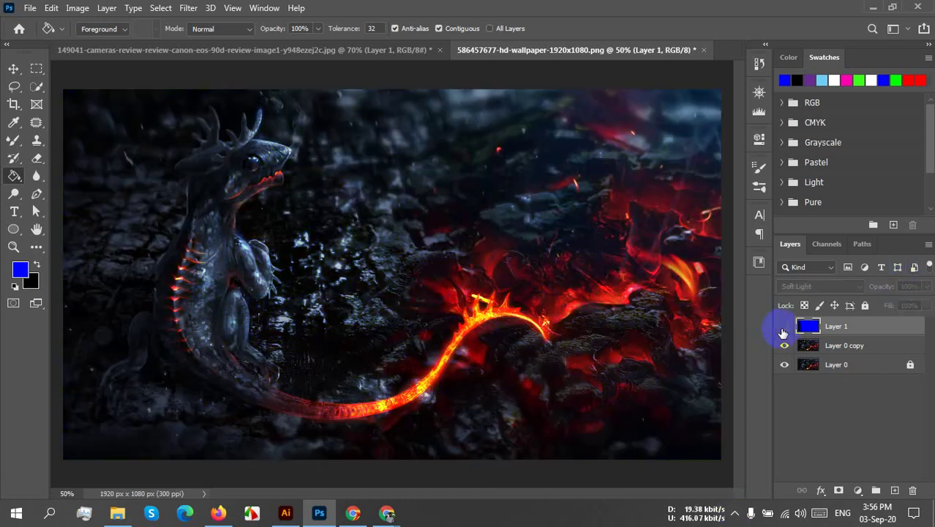
Step: Swap the foreground colour to black, add a new layer above Layer 1, and fill it with black
left_click(38, 265)
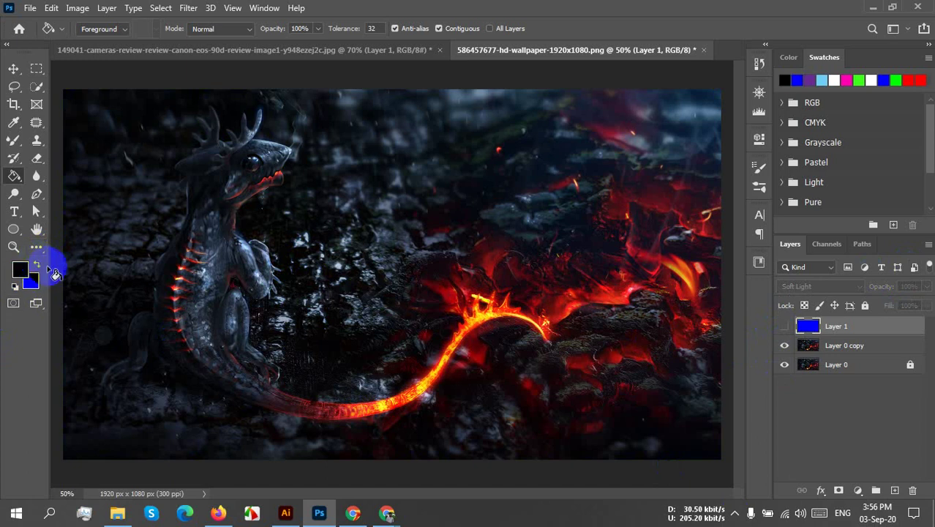
left_click(539, 211)
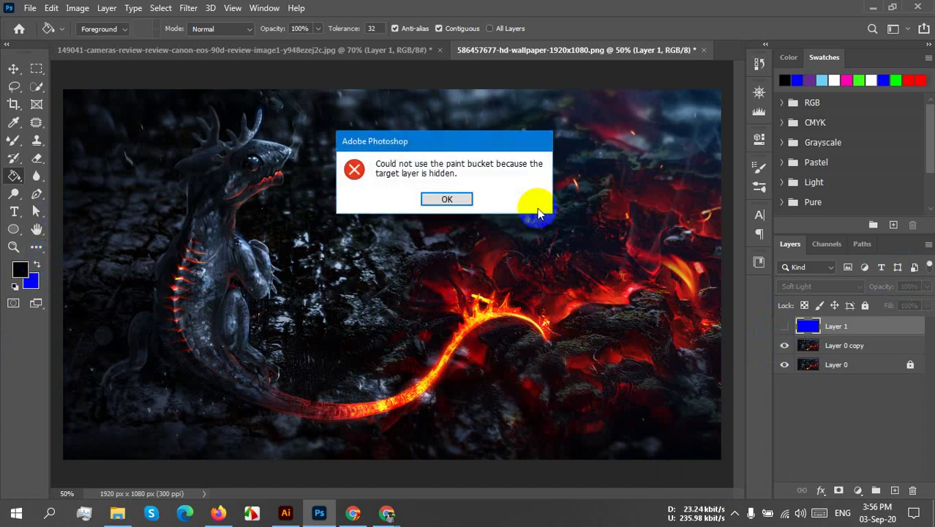
left_click(457, 199)
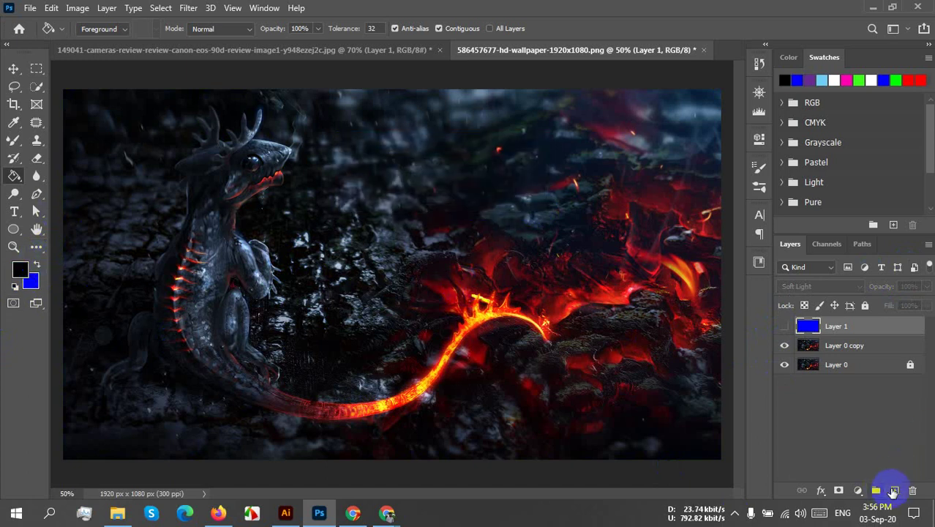
left_click(893, 491)
left_click(306, 224)
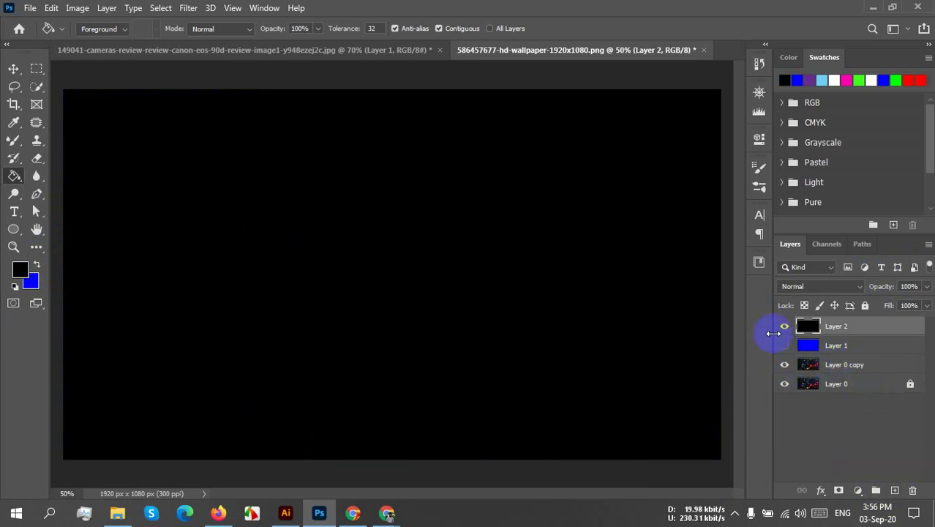
Step: Try the Lighten blending mode on the black Layer 2, compare with the layer hidden, and preview the other blending modes
left_click(813, 288)
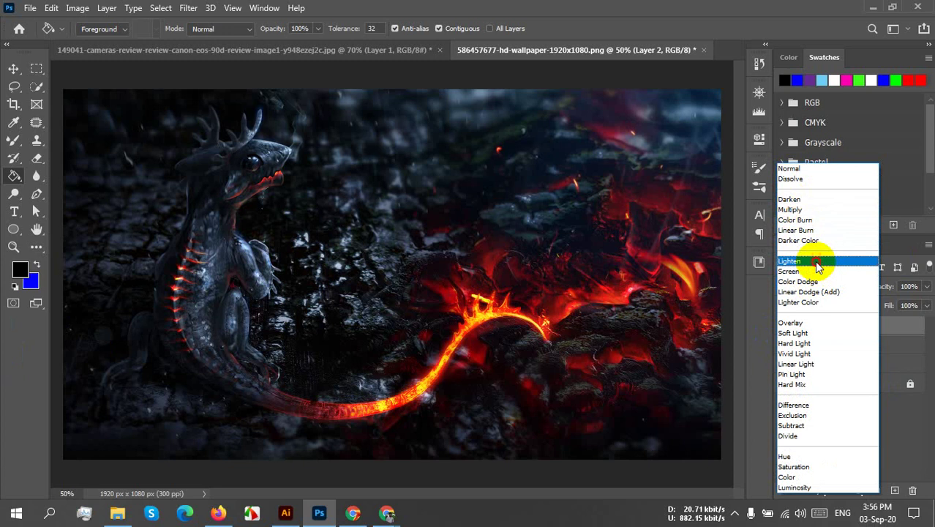
left_click(818, 263)
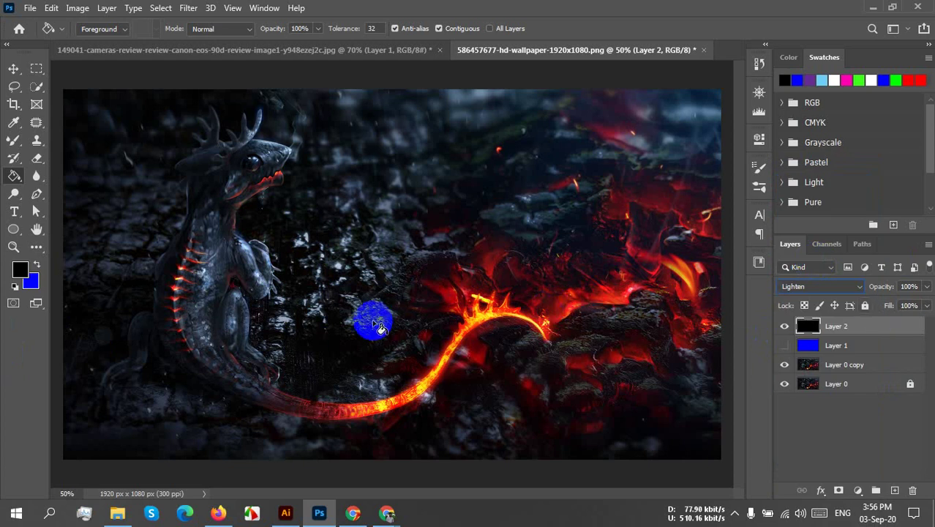
left_click(785, 327)
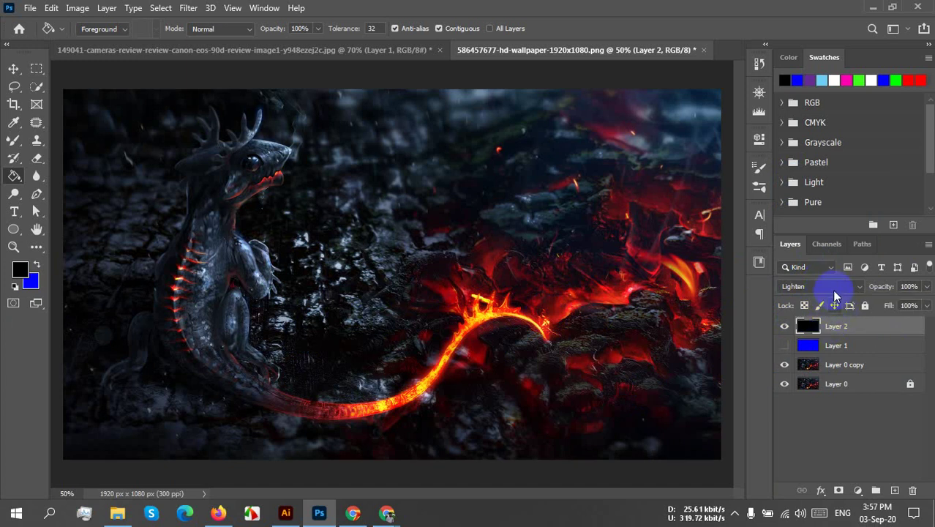
left_click(820, 286)
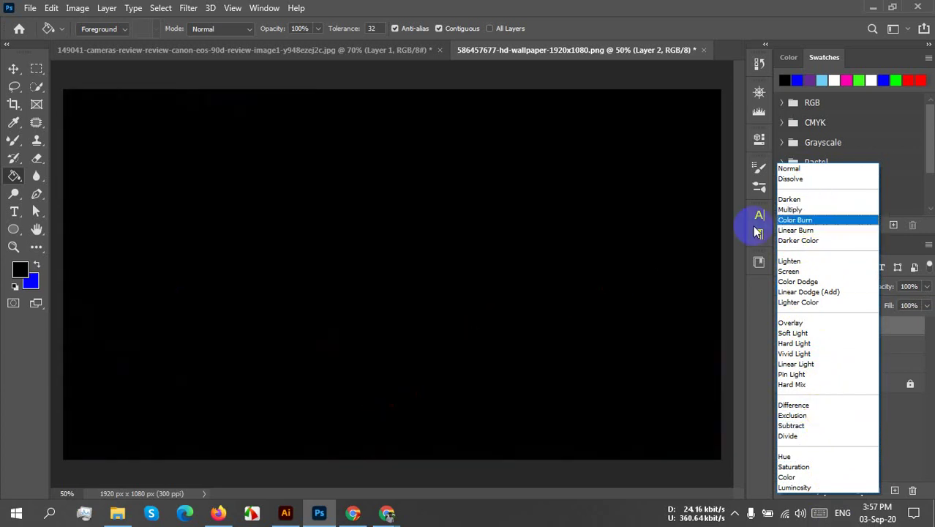
left_click(545, 245)
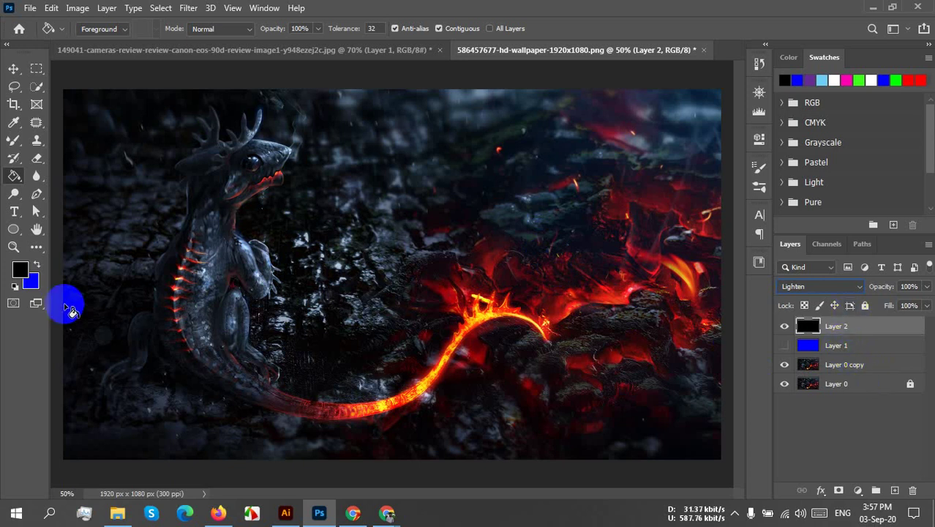
Step: Set the foreground colour to light blue 00b7ff and fill Layer 2 with it
left_click(21, 269)
mouse_move(392, 173)
left_mouse_down()
mouse_move(428, 174)
mouse_move(462, 91)
mouse_move(484, 75)
left_mouse_up()
left_click(599, 88)
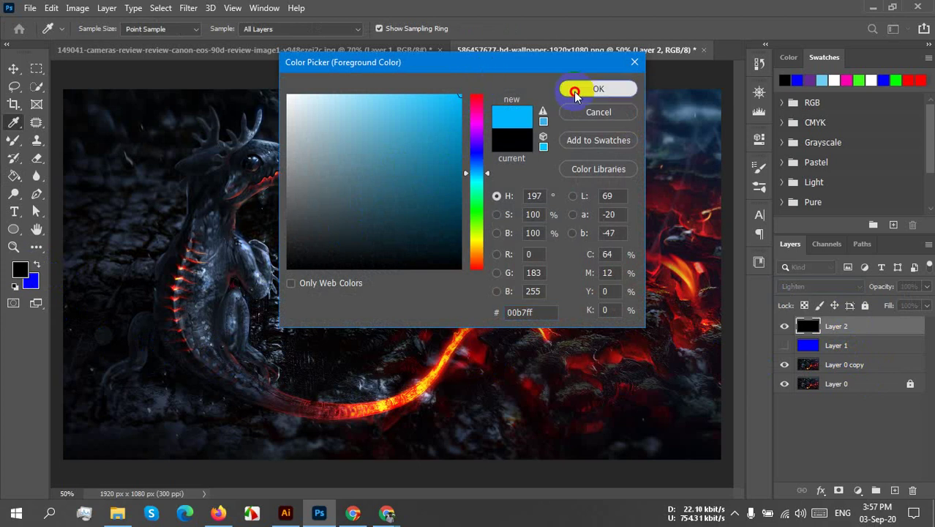
key("g")
left_click(515, 278)
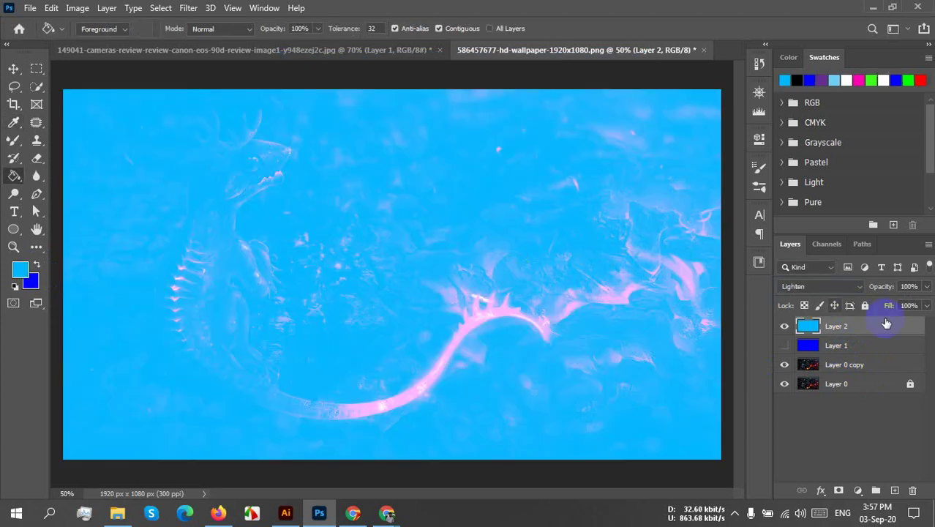
Step: Set the light blue Layer 2's blending mode to Overlay and hide the layer
left_click(820, 289)
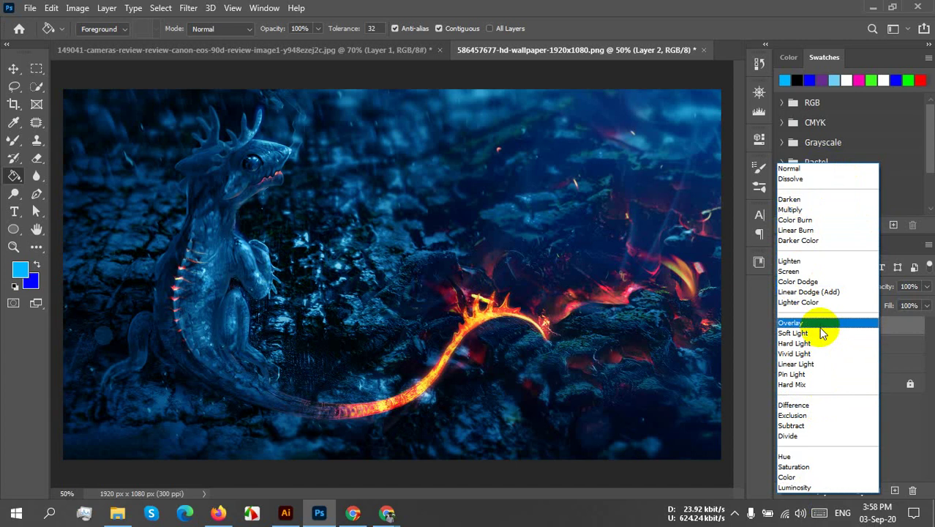
left_click(820, 324)
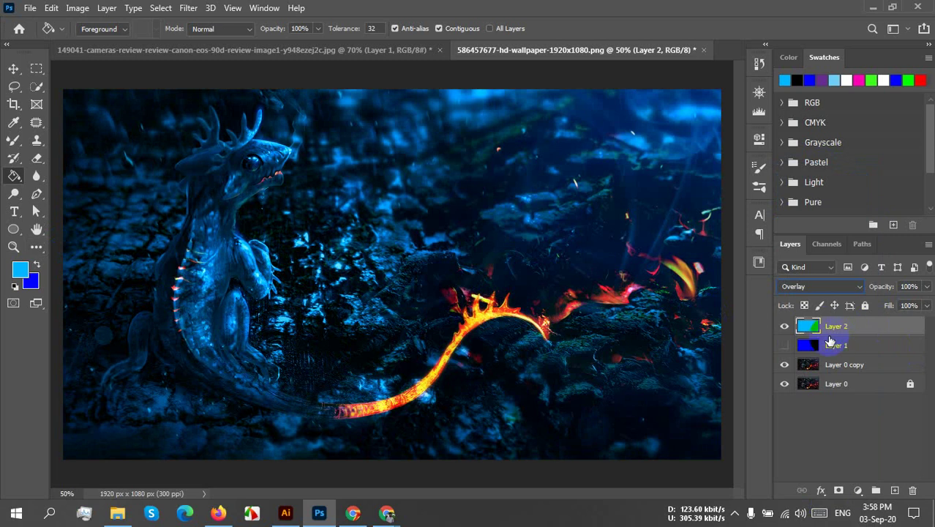
left_click(785, 327)
Step: Place the image 35582 from the IMAGE folder as an embedded layer directly above Layer 0 copy
left_click(870, 370)
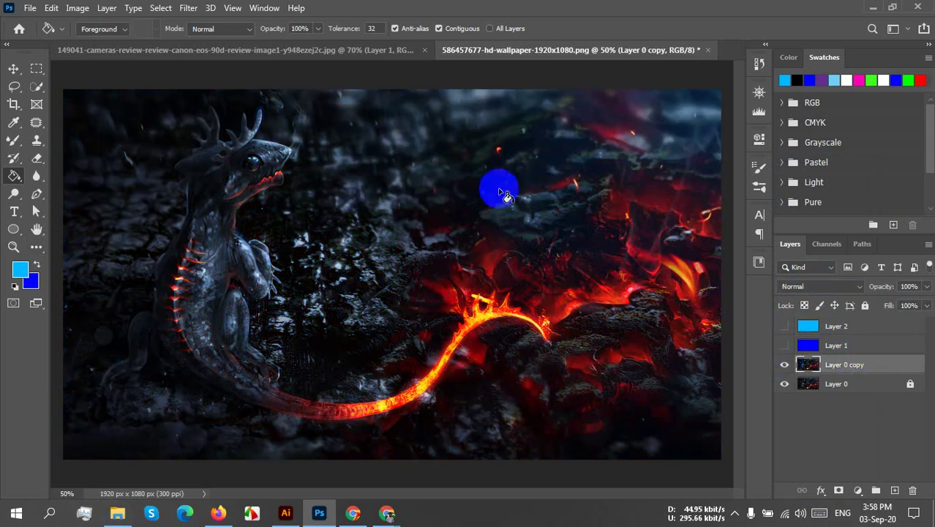
left_click(31, 9)
left_click(80, 279)
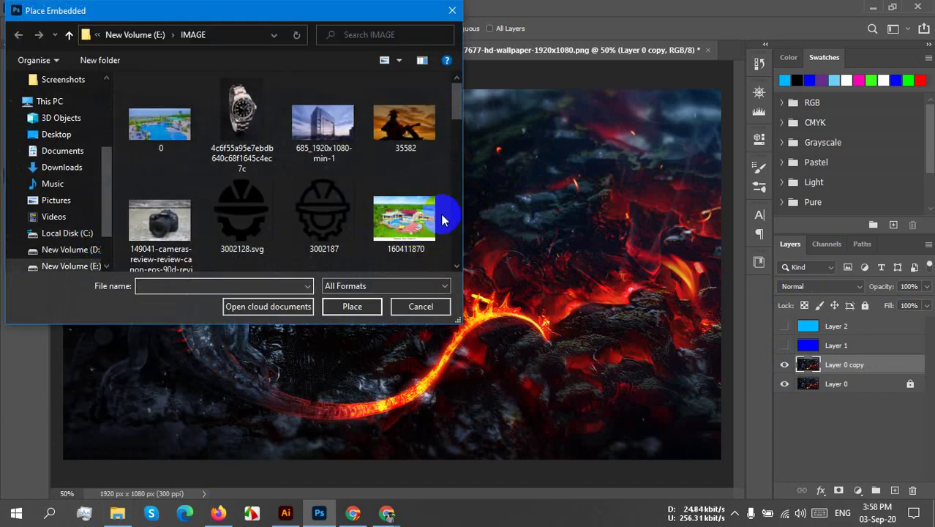
left_click(412, 157)
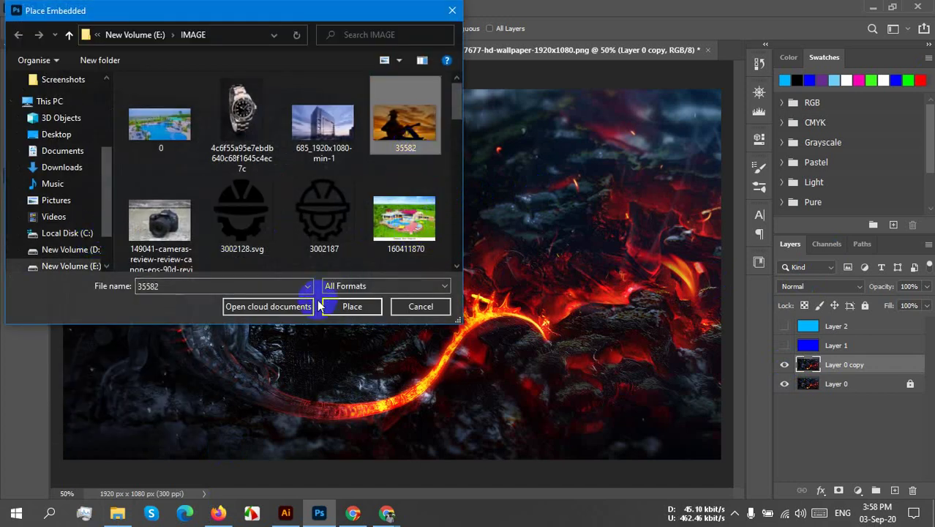
left_click(347, 305)
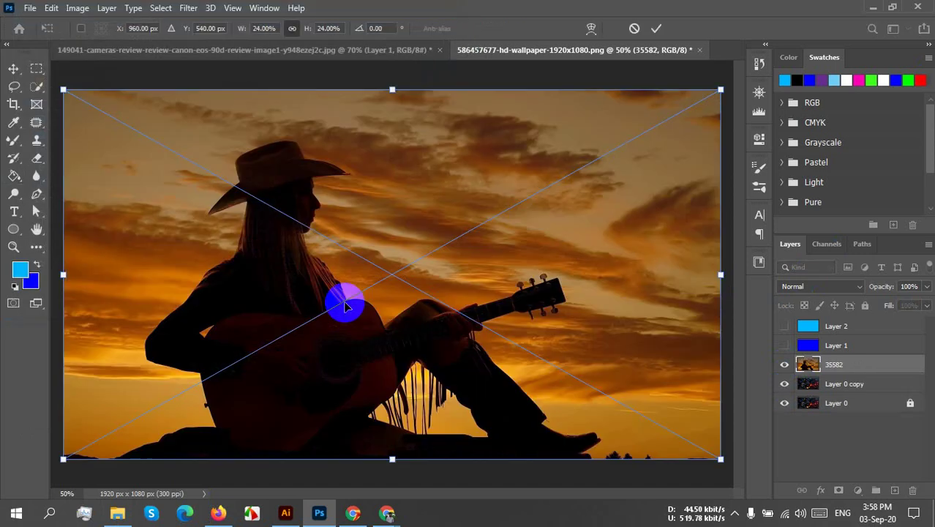
left_click(661, 31)
key("g")
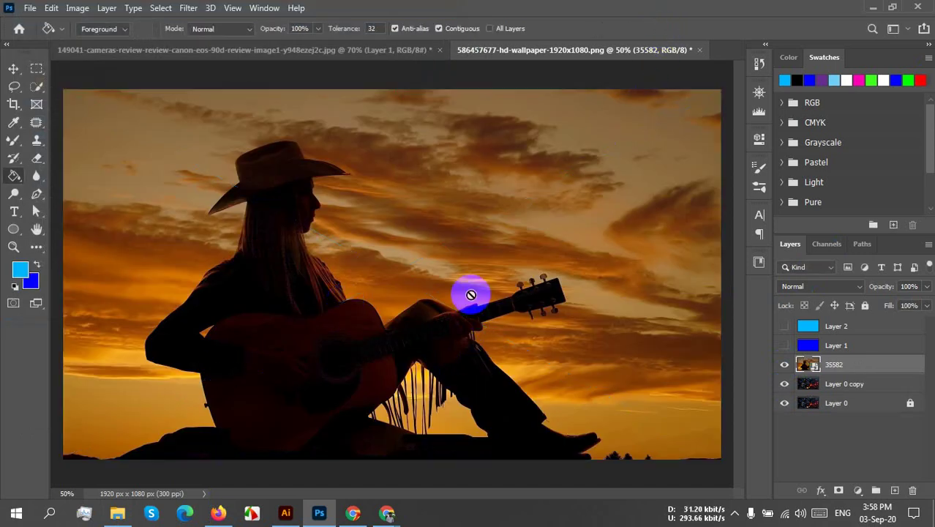
Step: Offset the 35582 image to preview its blending modes over the dragon, and move it back to cover the canvas
left_click(14, 69)
left_click_drag(347, 384, 505, 275)
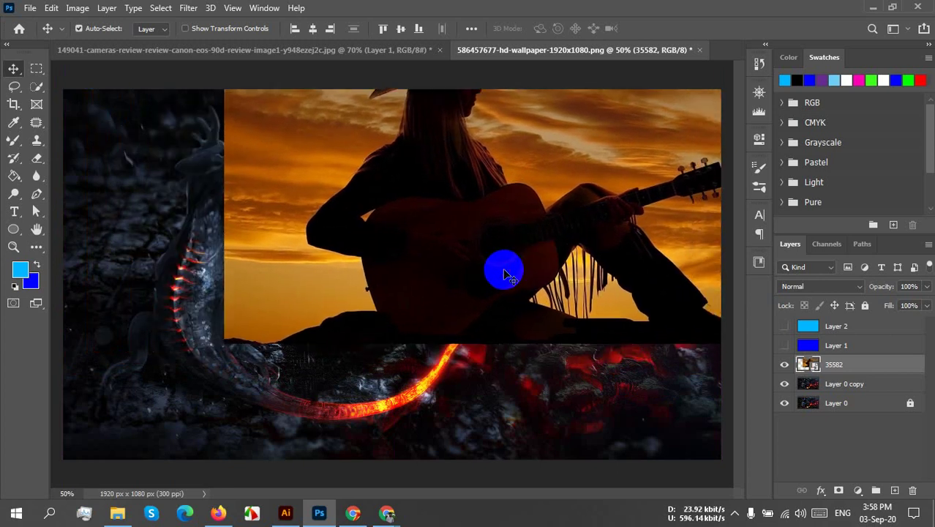
left_click(838, 290)
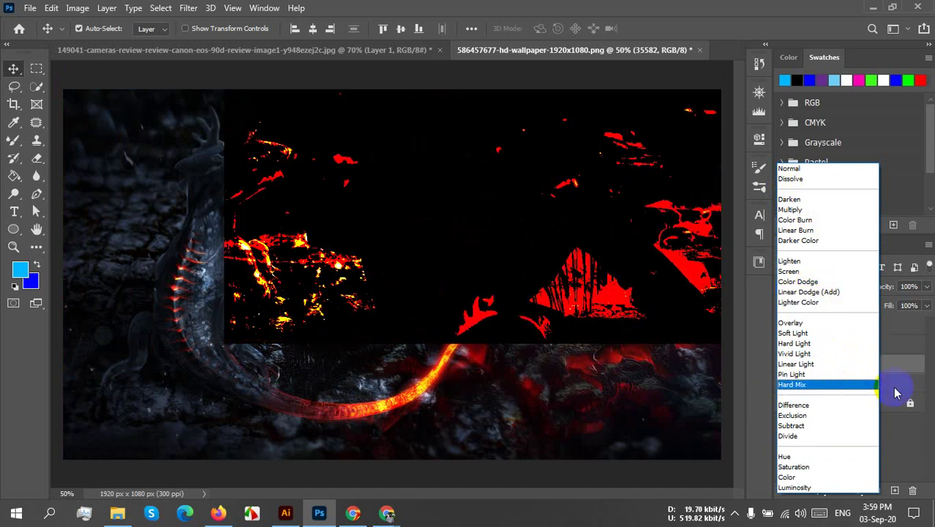
left_click(913, 431)
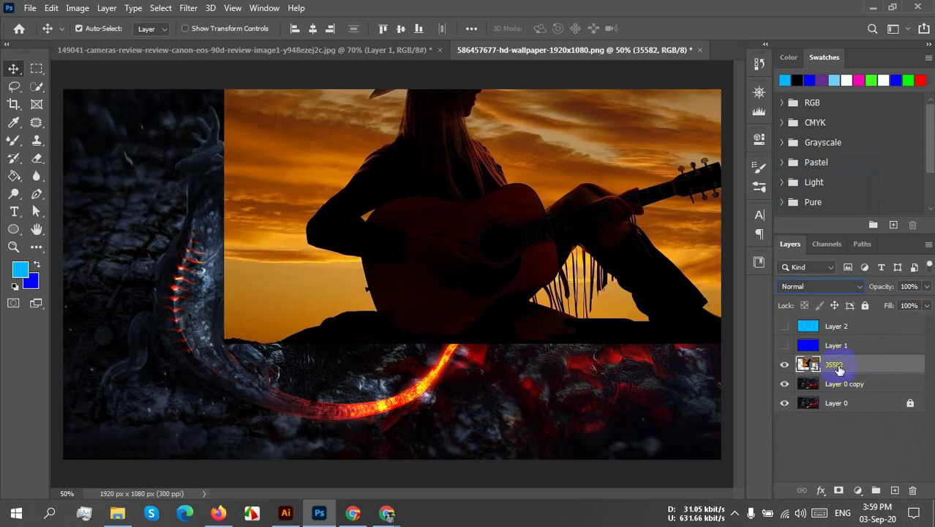
left_click_drag(584, 330, 418, 430)
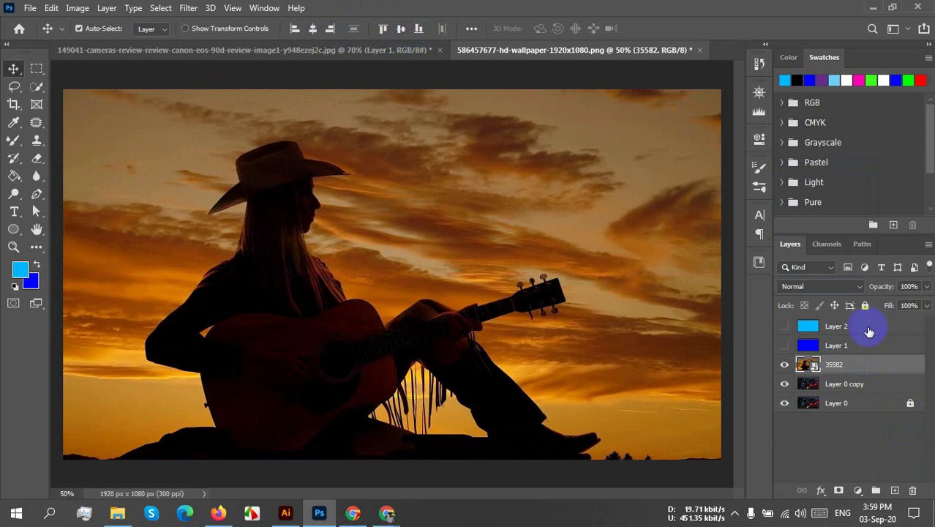
Step: Move the 35582 layer below Layer 0 copy and set Layer 0 copy's blending mode to Linear Dodge (Add)
left_click_drag(876, 363, 866, 394)
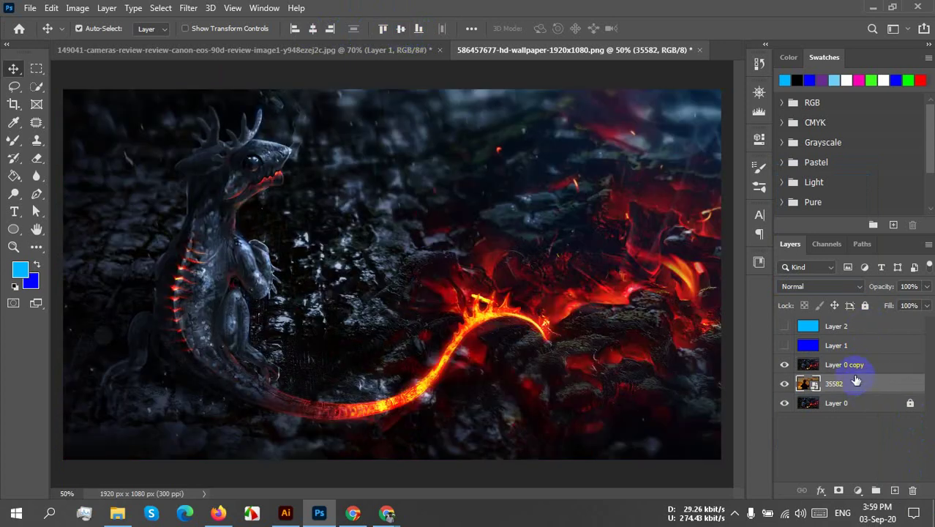
left_click(870, 366)
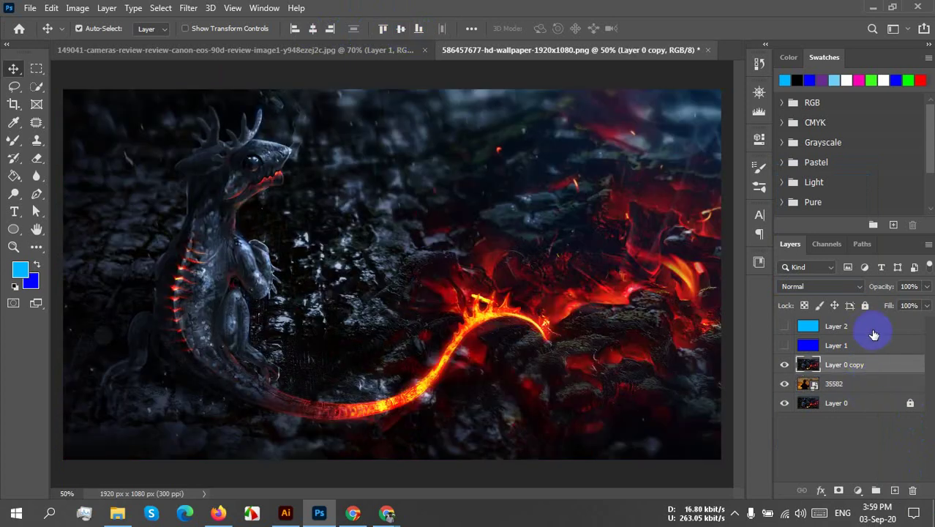
left_click(845, 290)
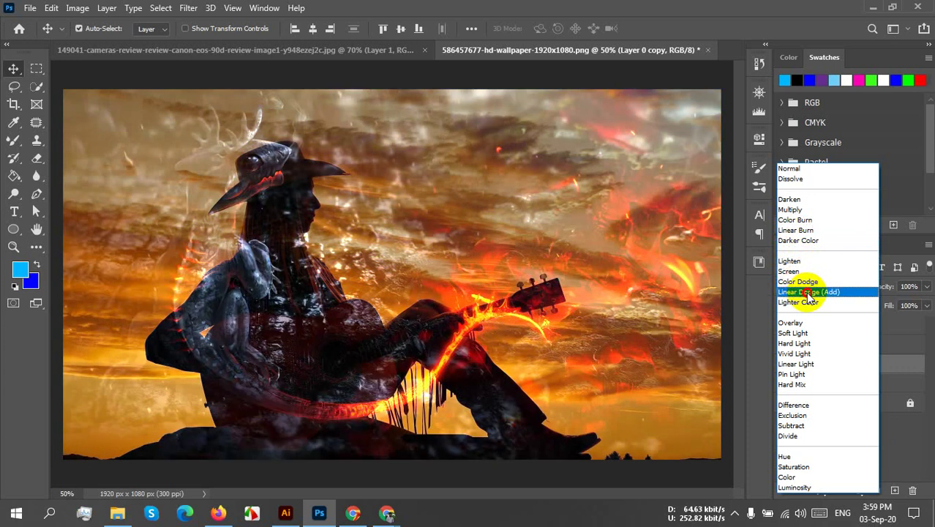
left_click(810, 293)
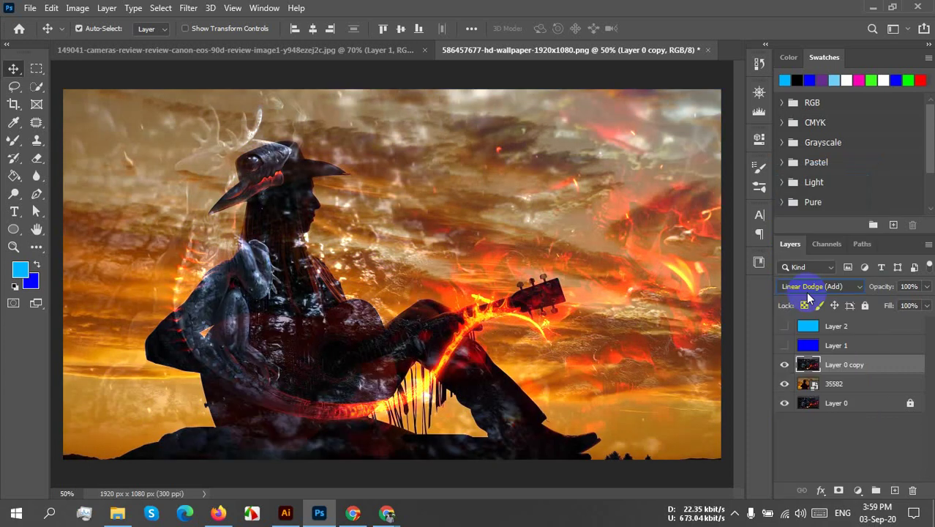
Step: Preview other blending modes on Layer 0 copy and toggle the 35582 layer's visibility to compare the result
left_click(807, 292)
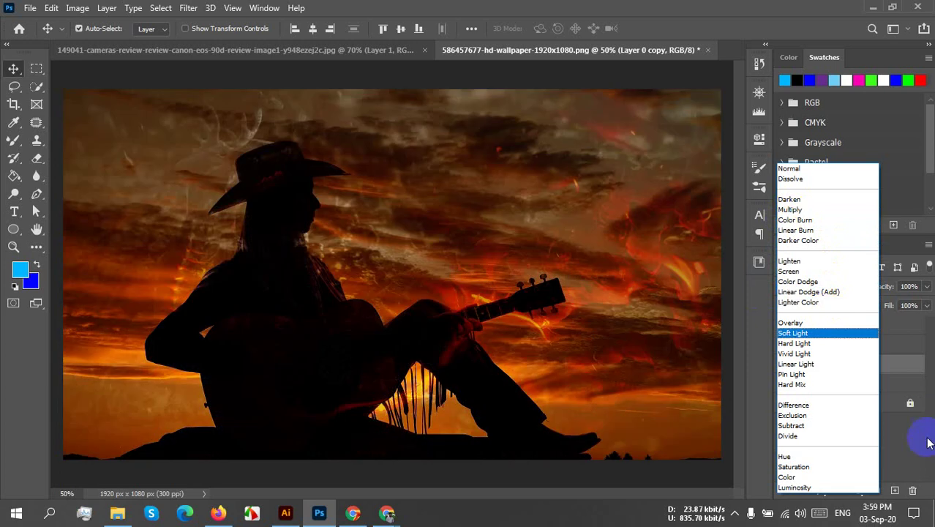
left_click(908, 457)
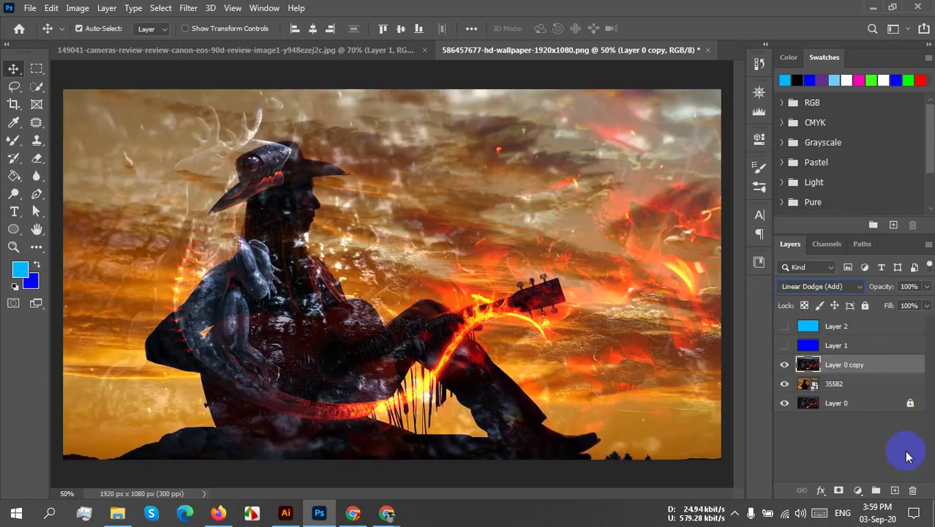
left_click(784, 385)
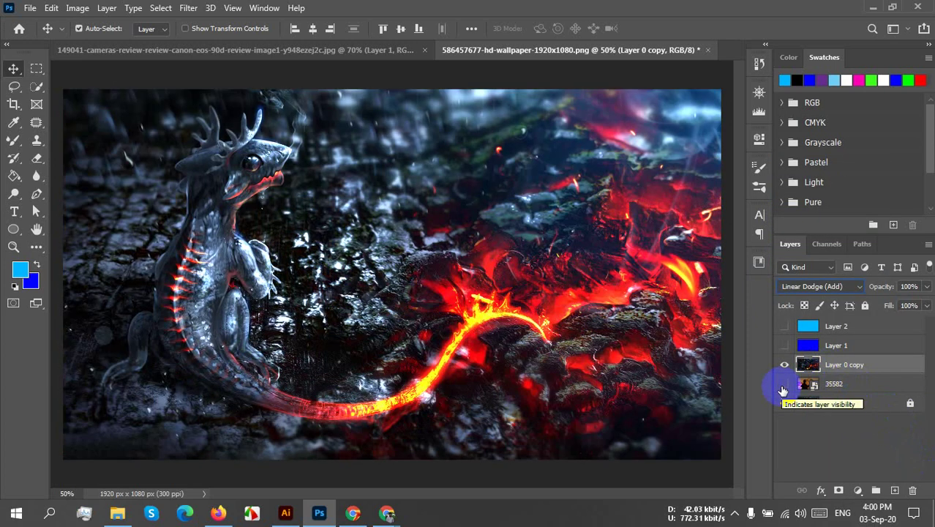
Step: Delete Layer 0 copy and replace it with a fresh duplicate of Layer 0 placed above the 35582 layer
left_click_drag(895, 374, 913, 489)
left_click_drag(879, 382, 895, 489)
left_click_drag(858, 387, 857, 356)
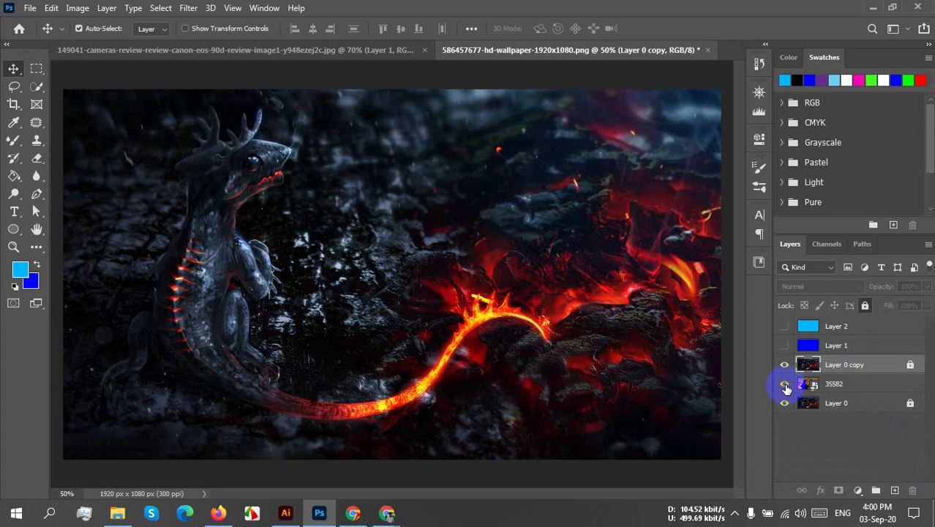
Step: Unlock the new Layer 0 copy and set its blending mode to Subtract
left_click(911, 366)
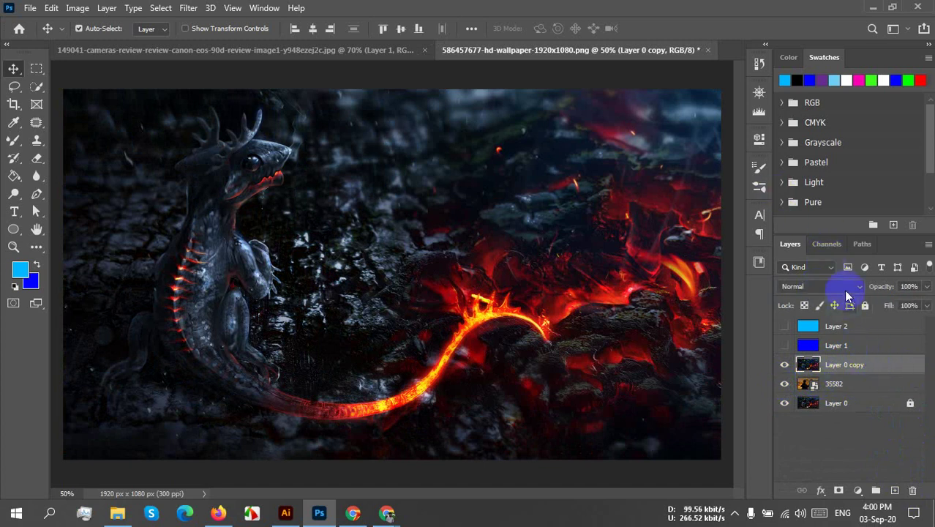
left_click(836, 286)
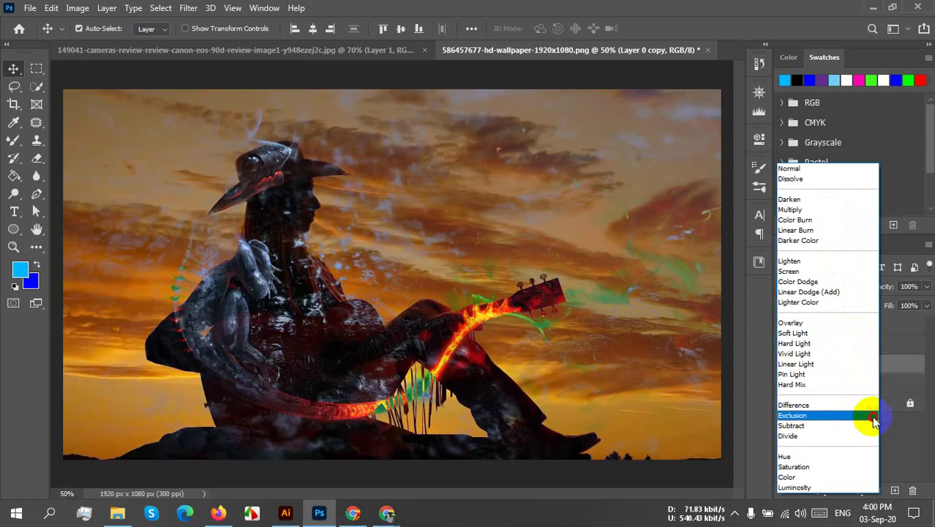
left_click(874, 426)
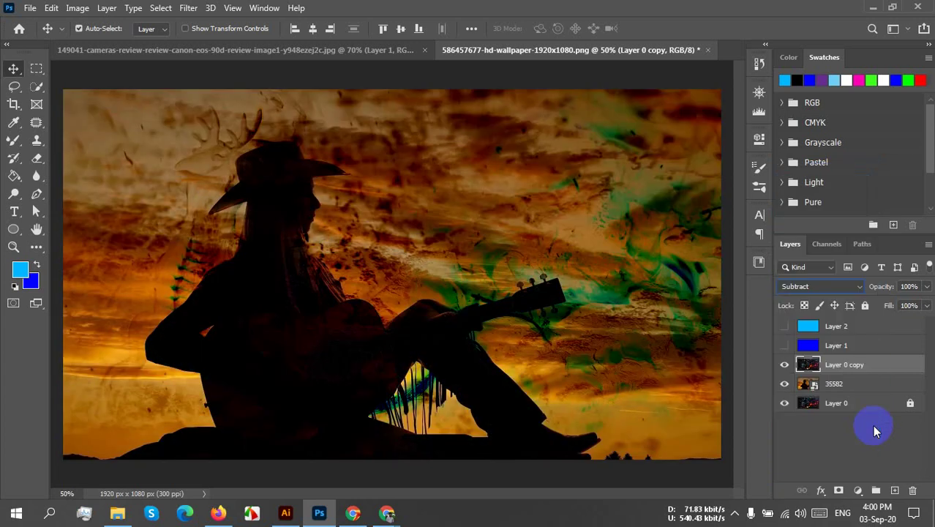
Step: Make the 35582 layer the active layer
left_click(847, 386)
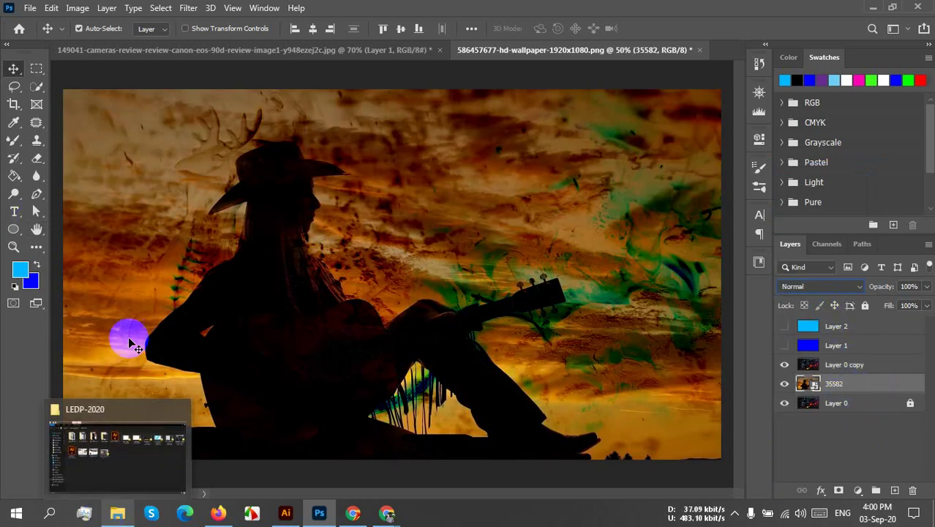
left_click(30, 8)
left_click(79, 294)
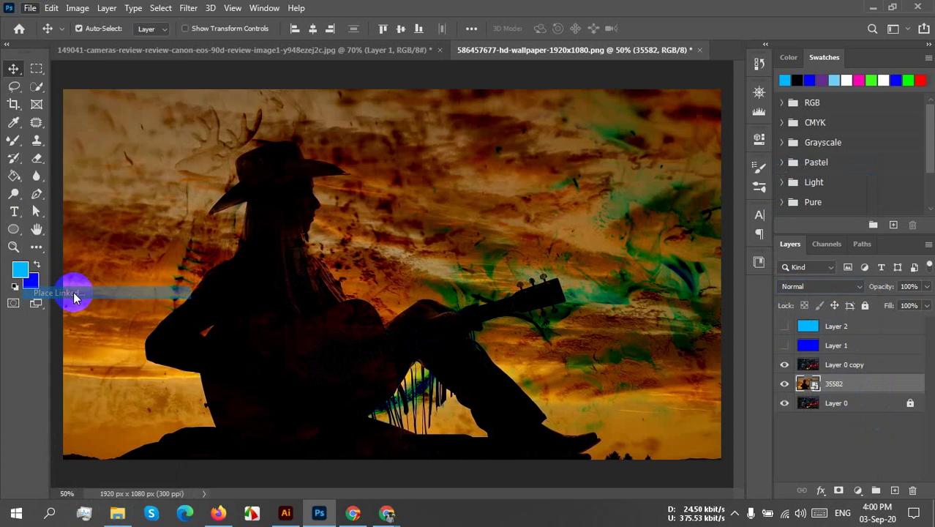
left_click(420, 307)
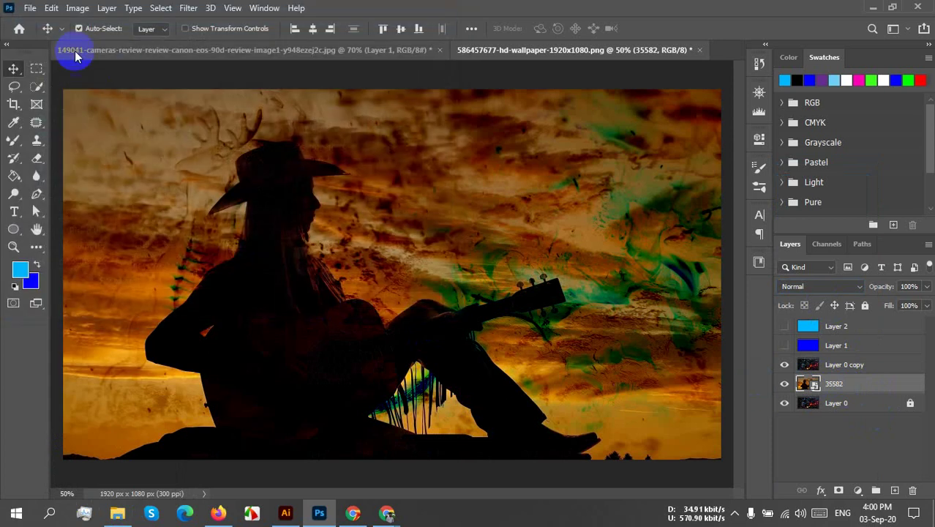
Step: Place the swimming pool photo 160411870 from the IMAGE folder as an embedded object above the 35582 layer
left_click(30, 8)
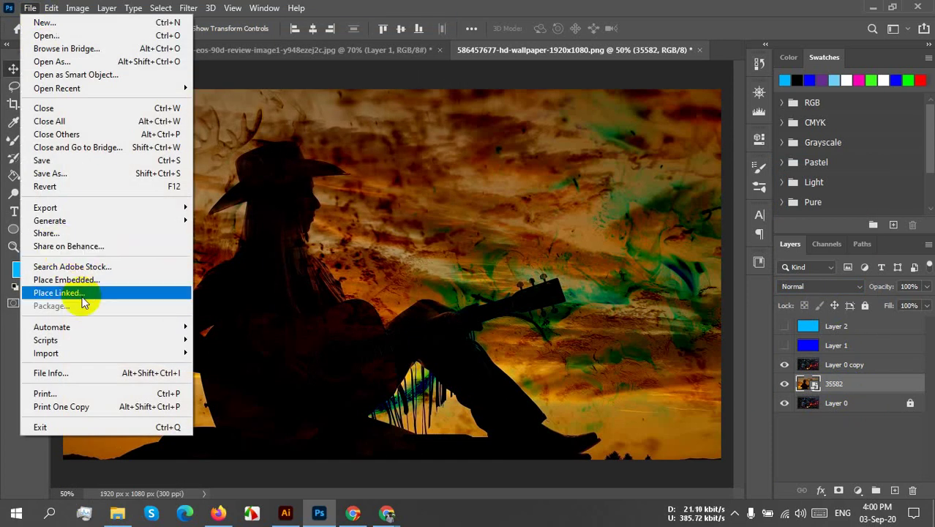
left_click(66, 279)
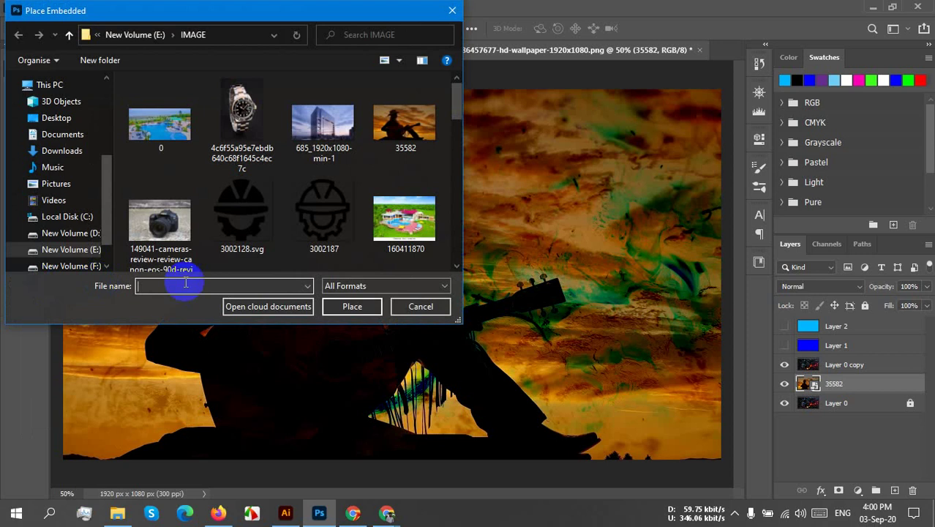
left_click(423, 242)
left_click(352, 307)
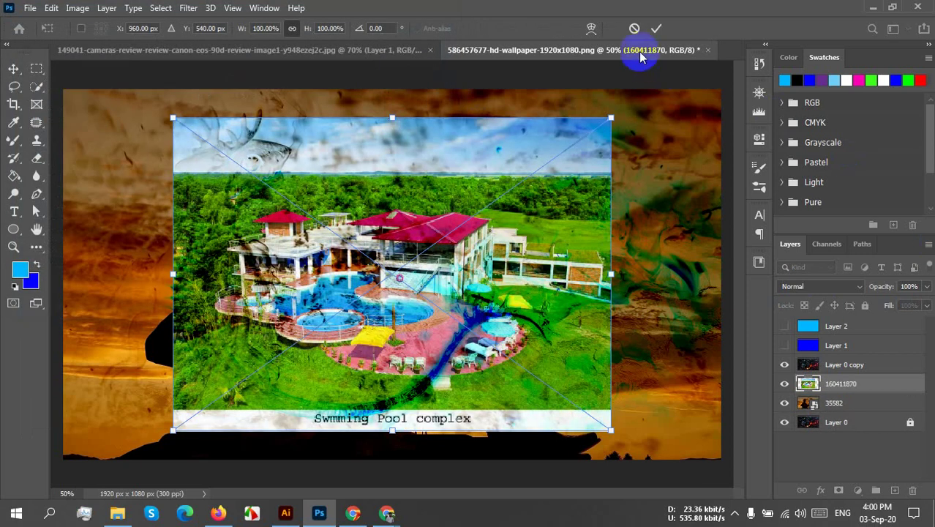
Step: Scale the placed 160411870 photo proportionally to about 157% so it covers the whole canvas
left_click_drag(611, 119, 639, 86)
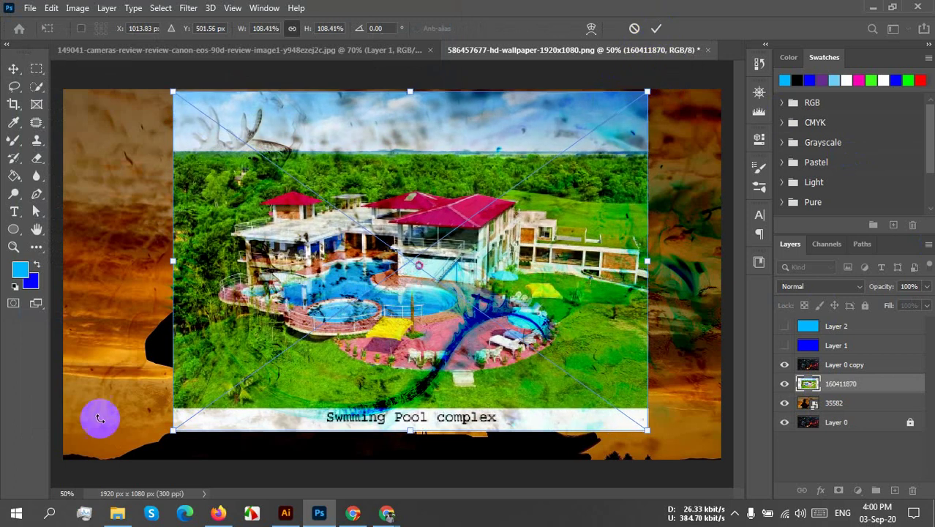
left_click_drag(179, 435, 53, 502)
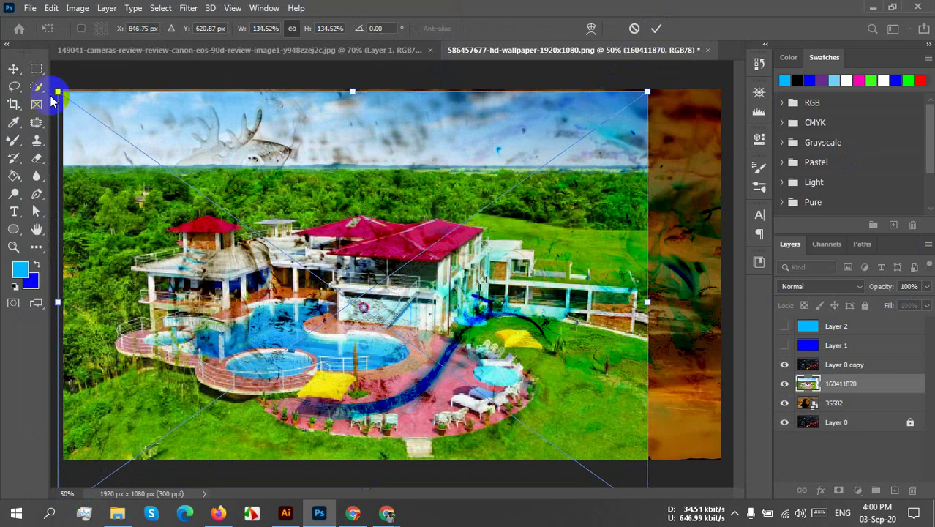
left_click_drag(57, 93, 33, 79)
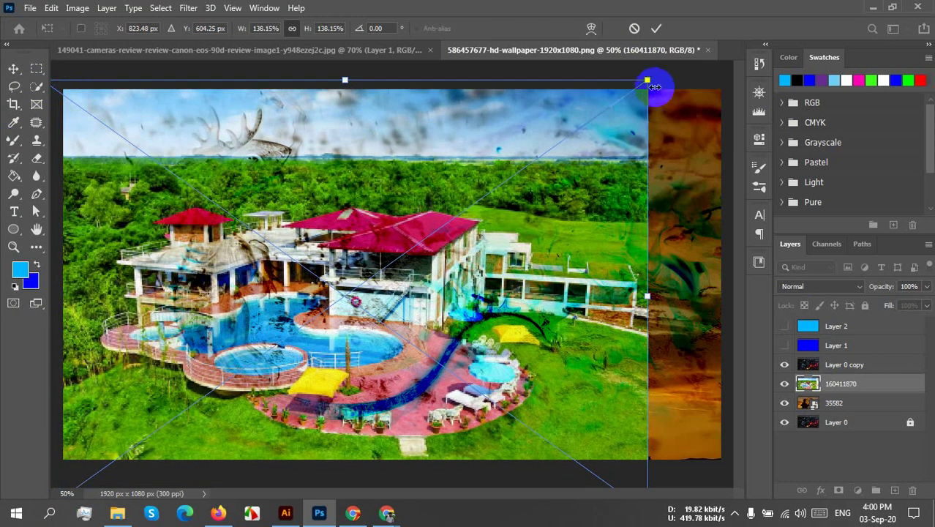
left_click_drag(651, 84, 750, 46)
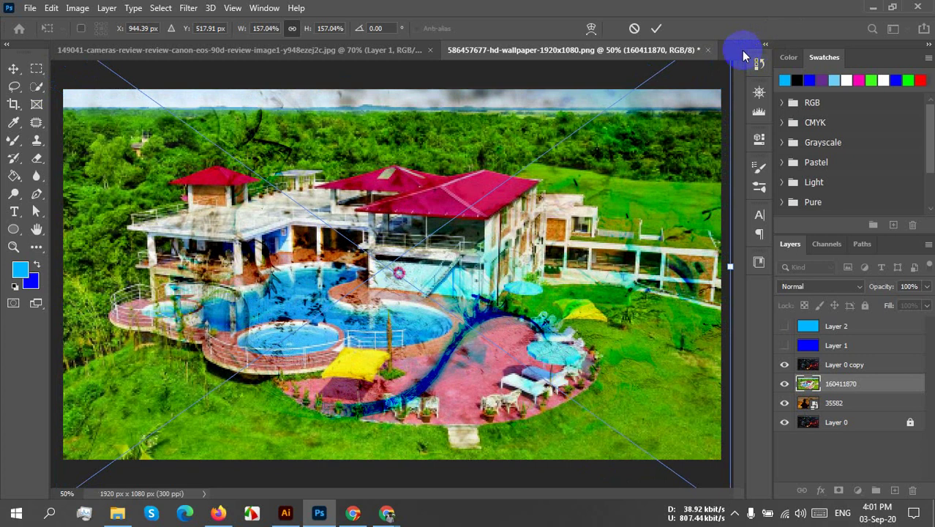
left_click(658, 28)
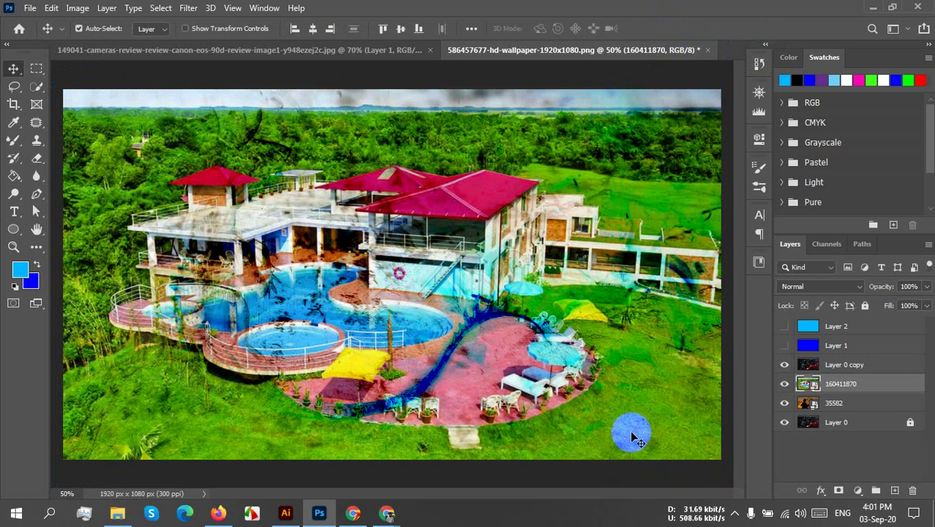
Step: Hide the 35582 layer and preview blending modes such as Hue on Layer 0 copy over the pool photo
left_click(844, 369)
left_click(785, 403)
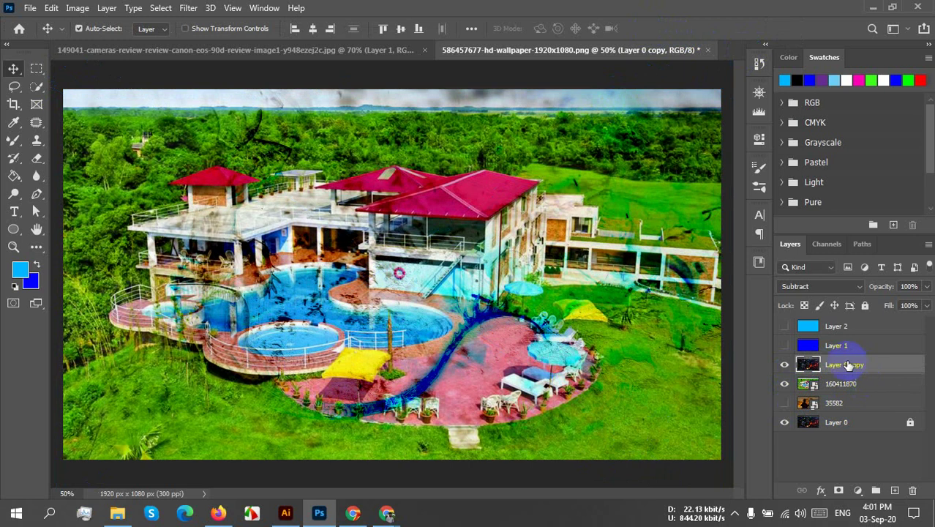
left_click(826, 288)
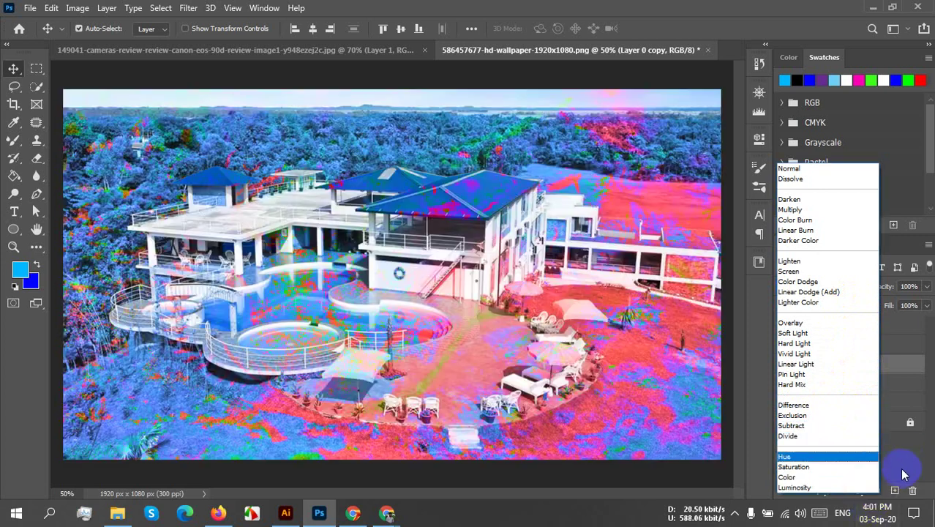
left_click(904, 474)
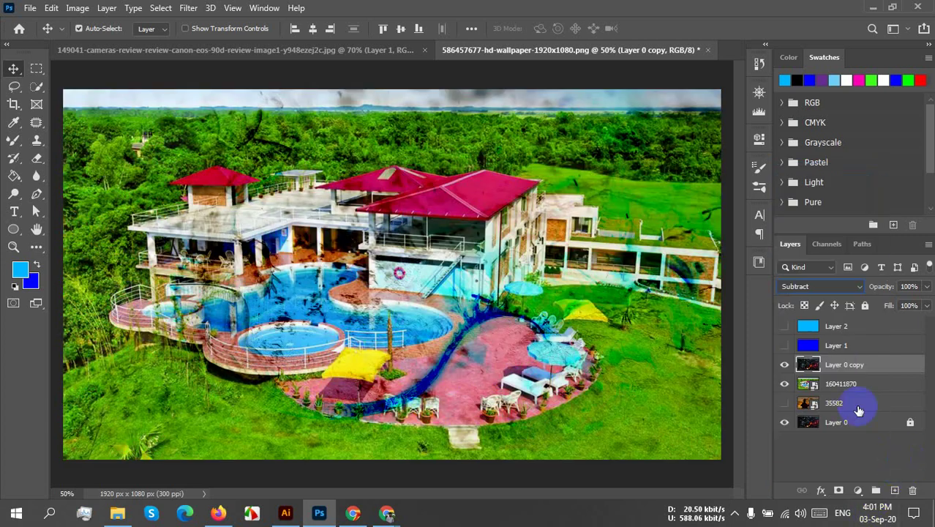
left_click(811, 385)
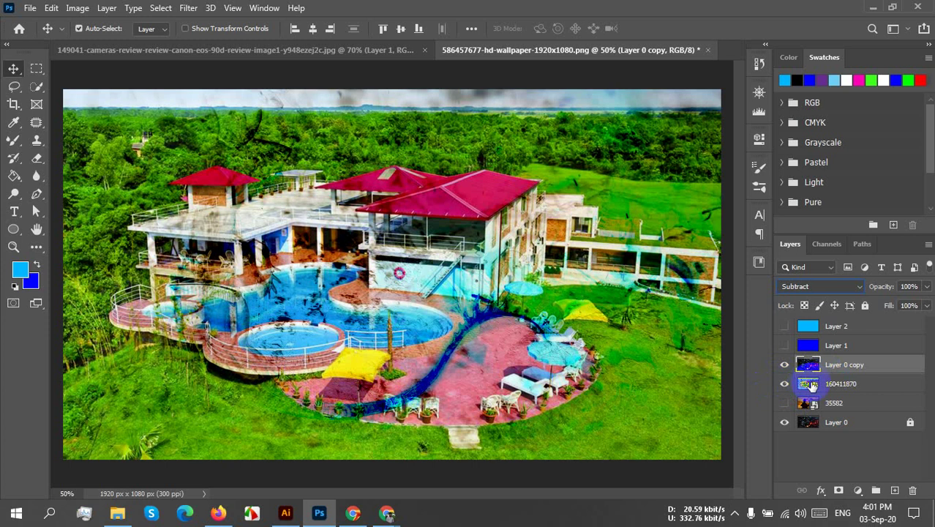
Step: Return Layer 0 copy to Normal blending and adjust its brightness to 124 and contrast to -50
left_click(816, 287)
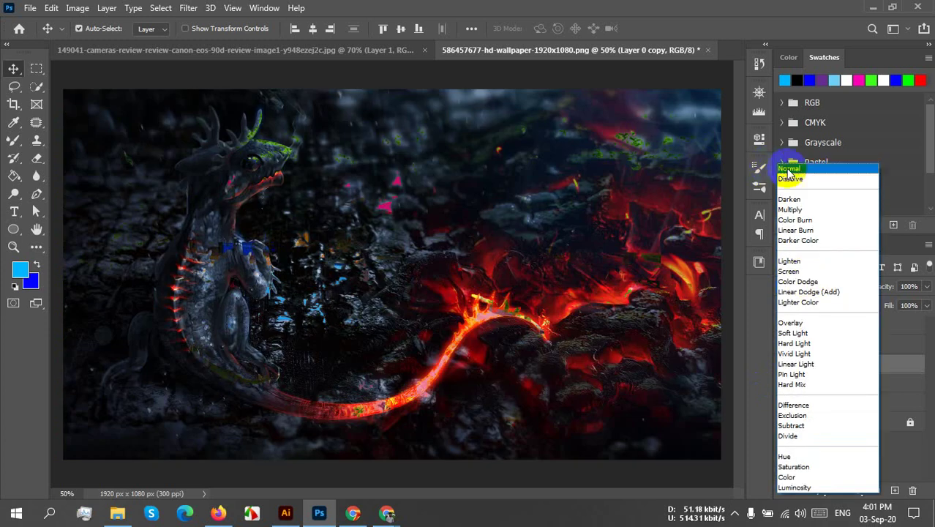
left_click(788, 178)
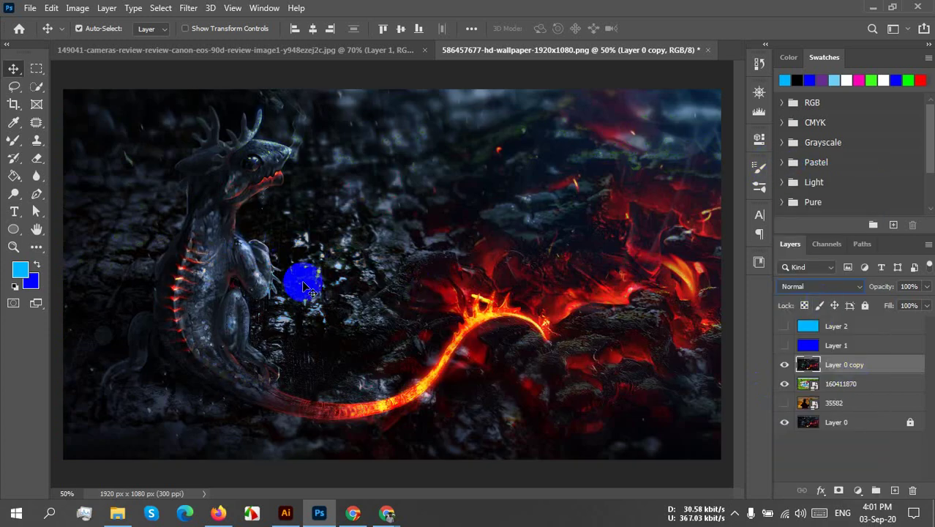
left_click(78, 9)
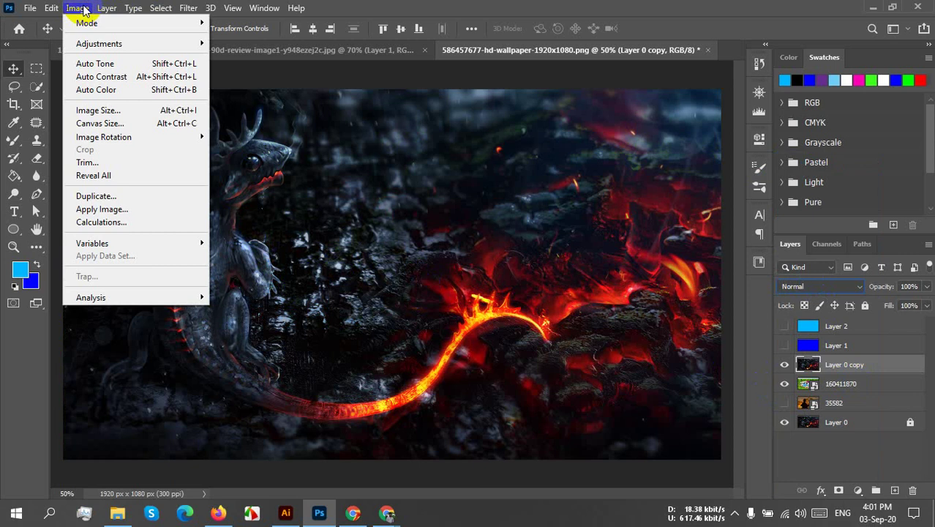
mouse_move(115, 42)
left_click(249, 44)
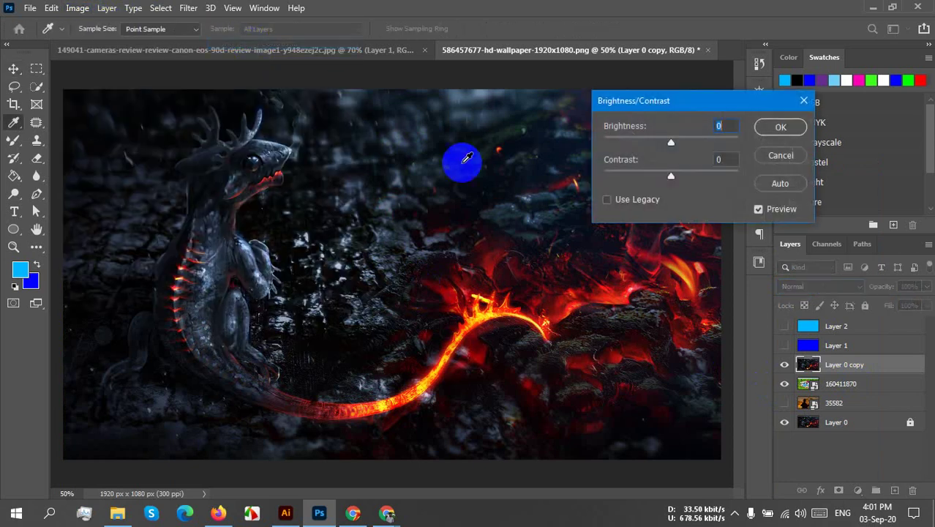
left_click_drag(672, 139, 727, 142)
left_click_drag(674, 179, 520, 175)
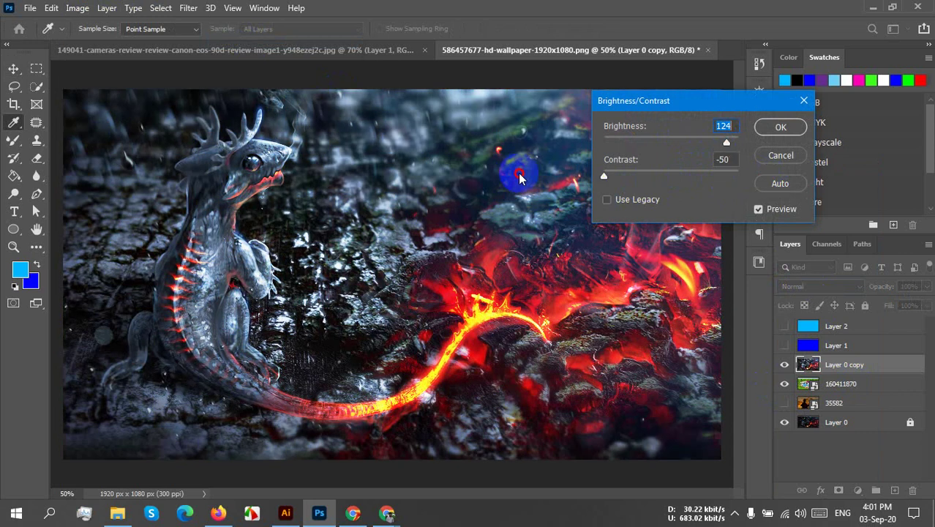
left_click(782, 128)
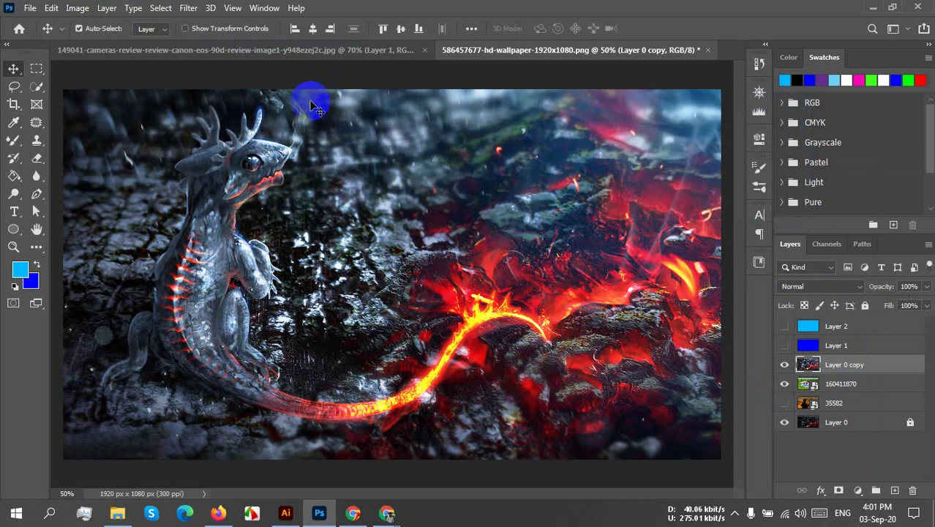
Step: Set Layer 0 copy's blending mode to Lighten and preview other modes such as Hue
left_click(817, 288)
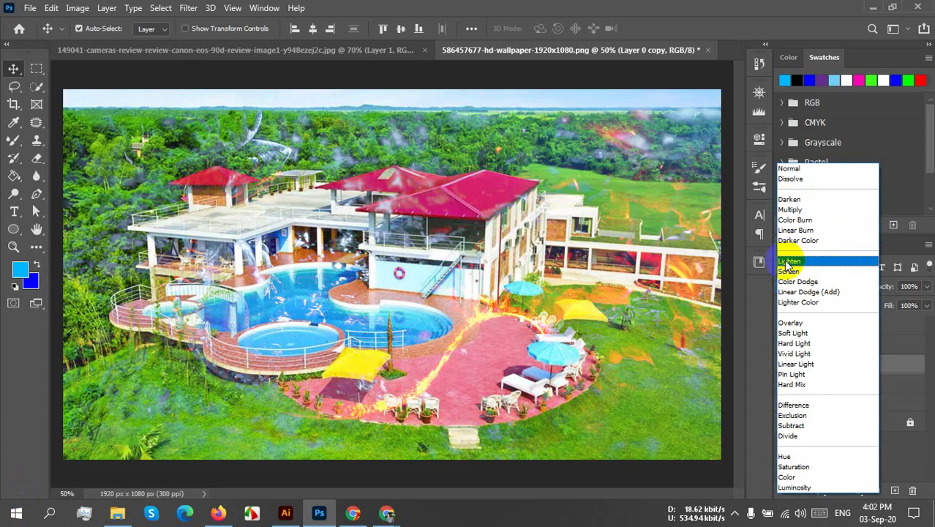
left_click(789, 261)
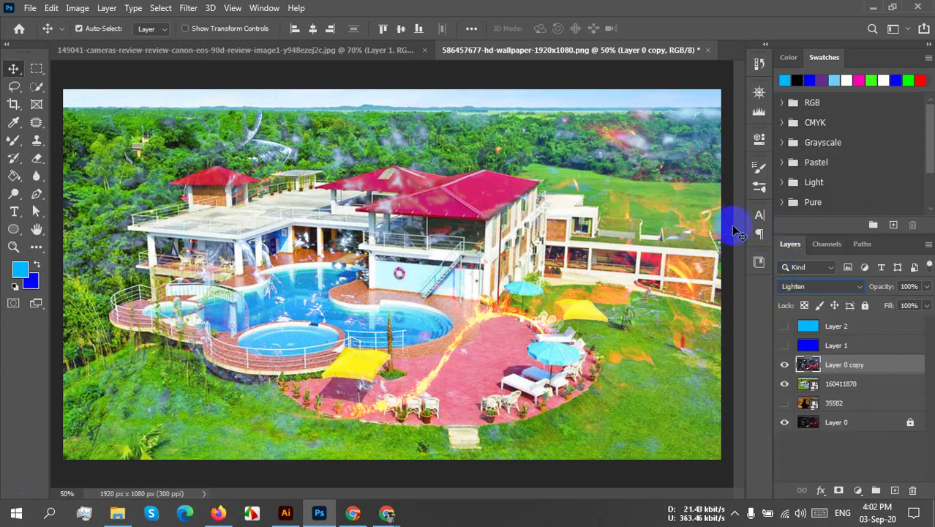
left_click(816, 287)
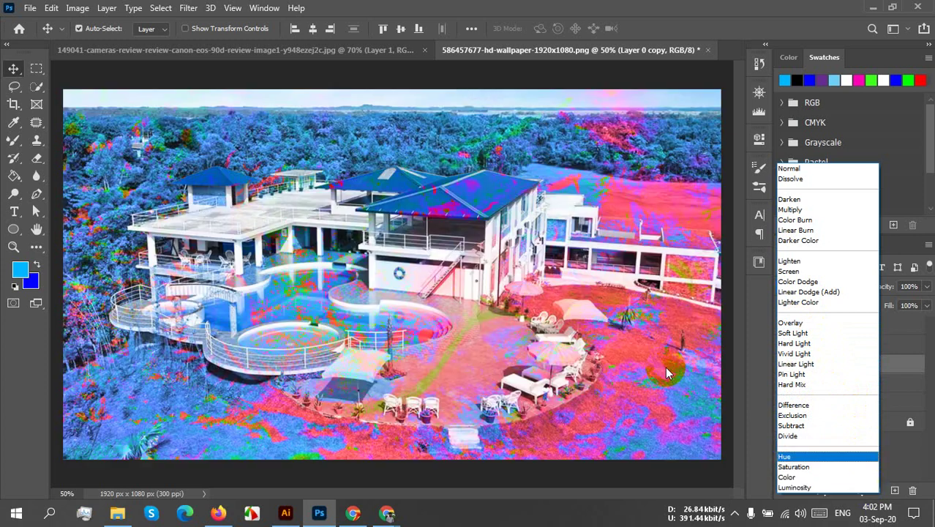
left_click(659, 271)
Step: Delete Layer 0 copy and move the 35582 layer above the 160411870 layer
left_click_drag(867, 376, 913, 490)
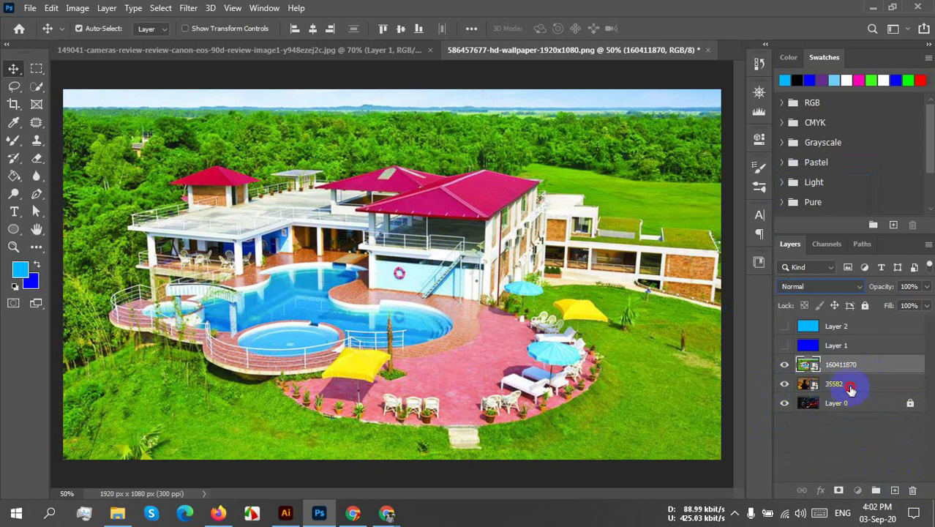
left_click_drag(848, 388, 851, 359)
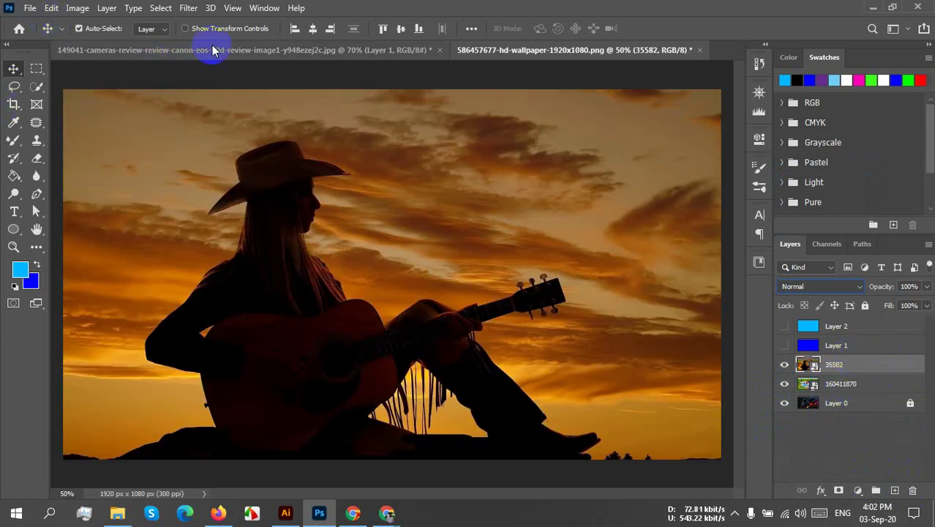
Step: Try the Linear Burn, Hard Light and Multiply blending modes in turn on the 35582 layer
left_click(824, 286)
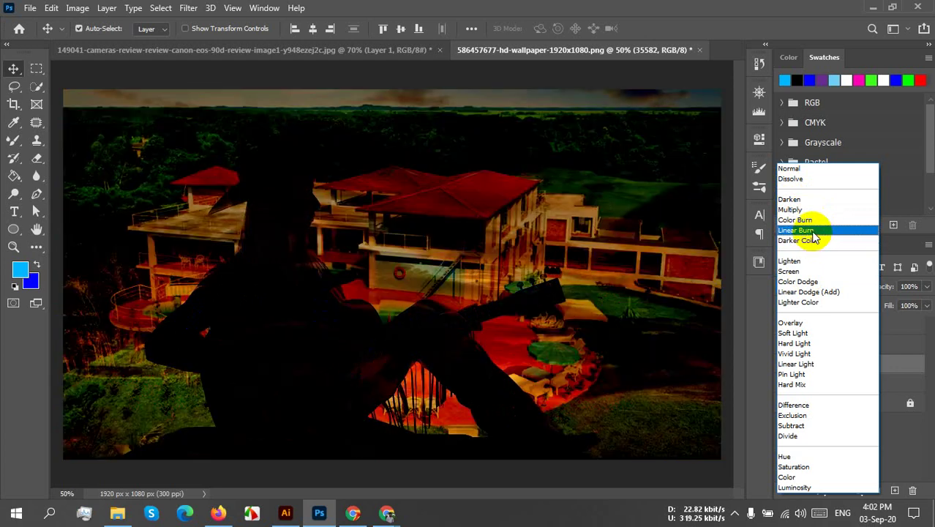
left_click(814, 232)
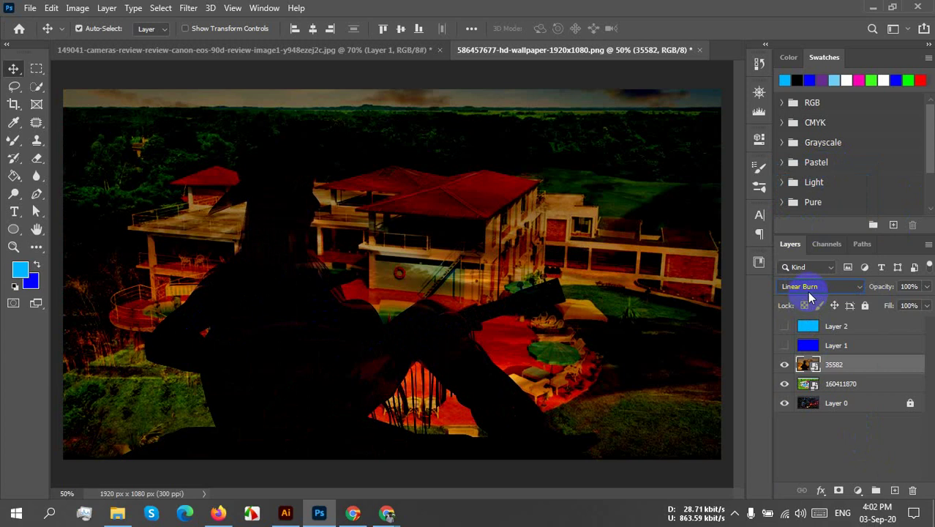
left_click(809, 289)
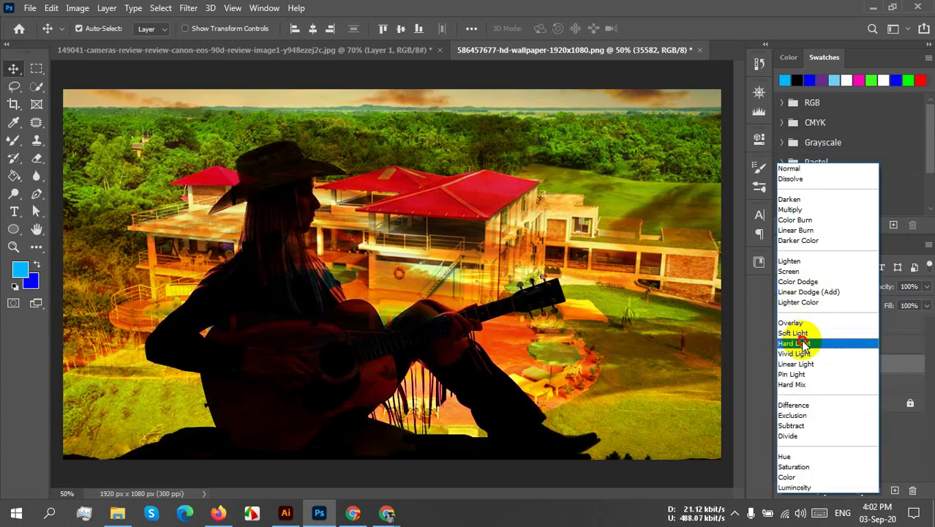
left_click(803, 344)
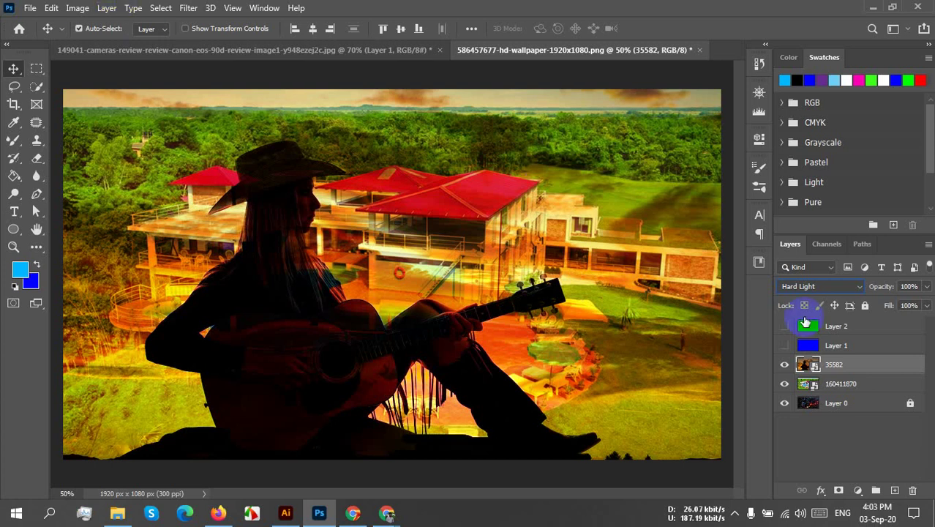
left_click(825, 287)
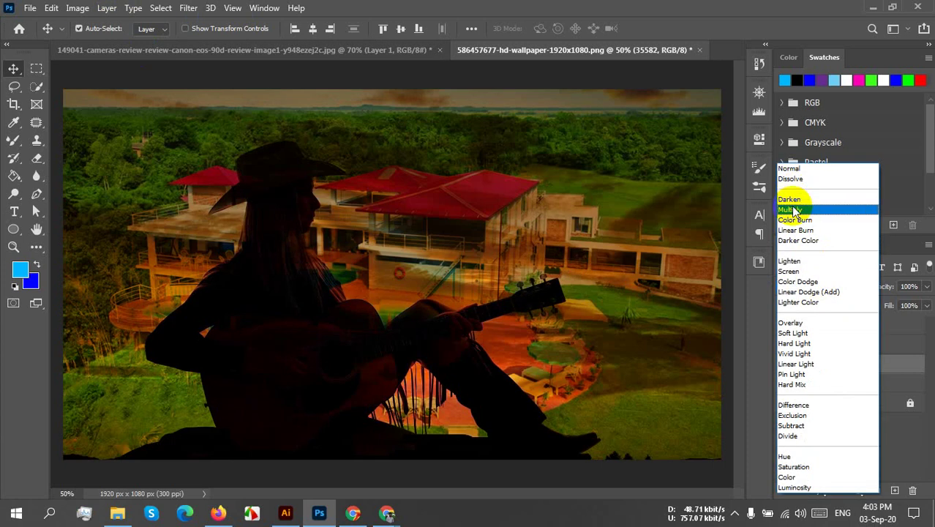
left_click(793, 210)
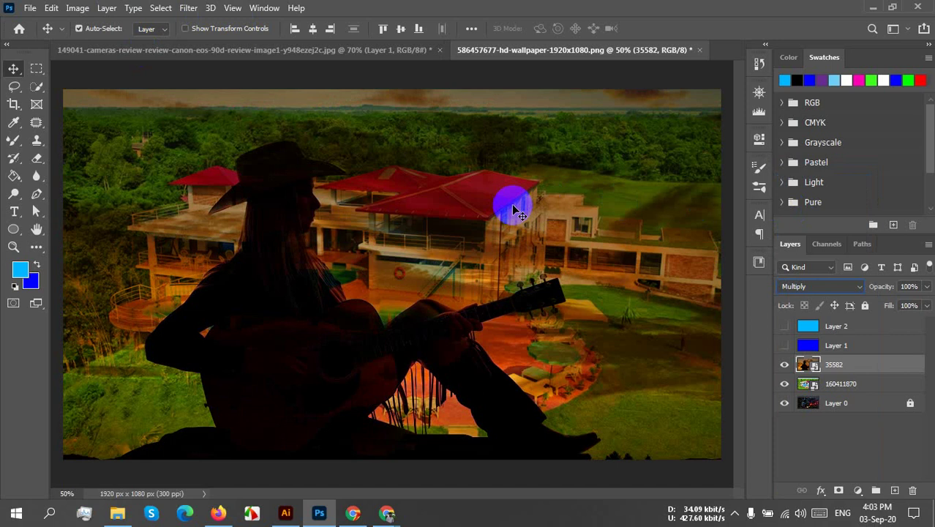
Step: Set the 35582 layer's blending mode to Pin Light
left_click(822, 287)
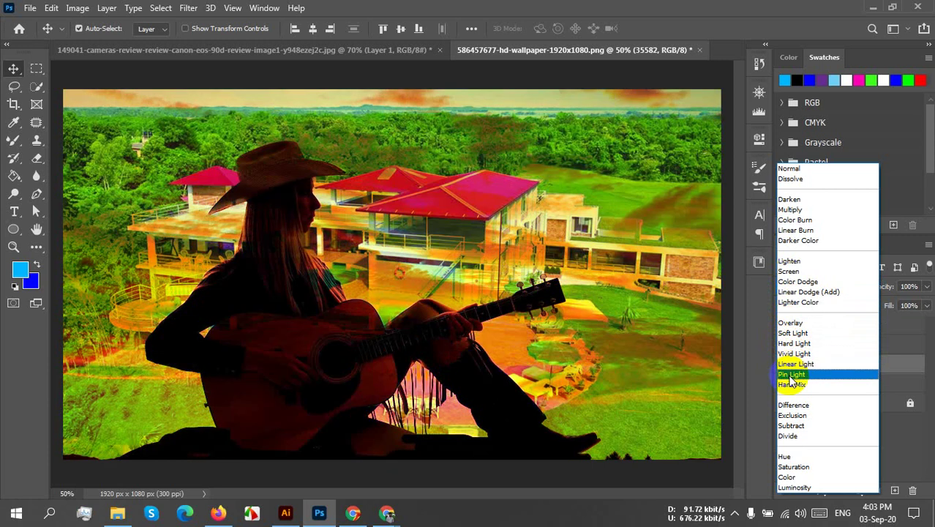
left_click(792, 375)
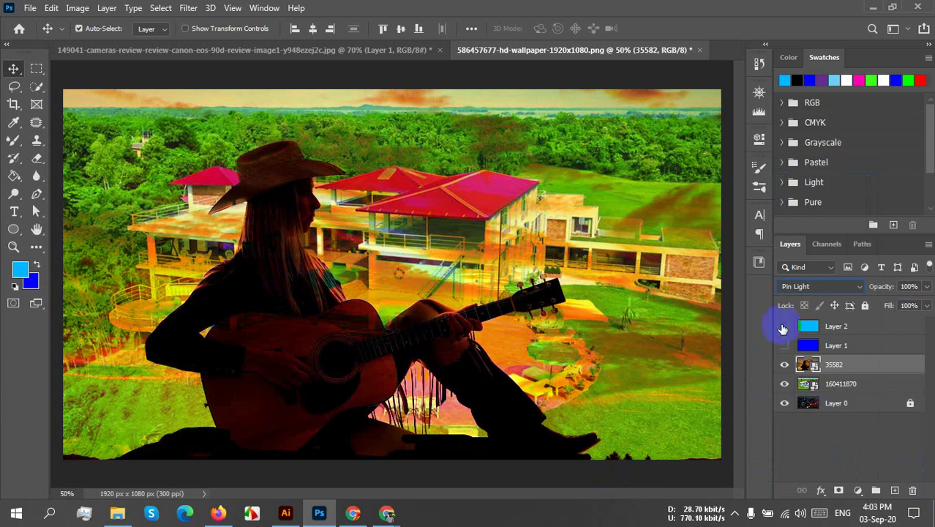
left_click(834, 286)
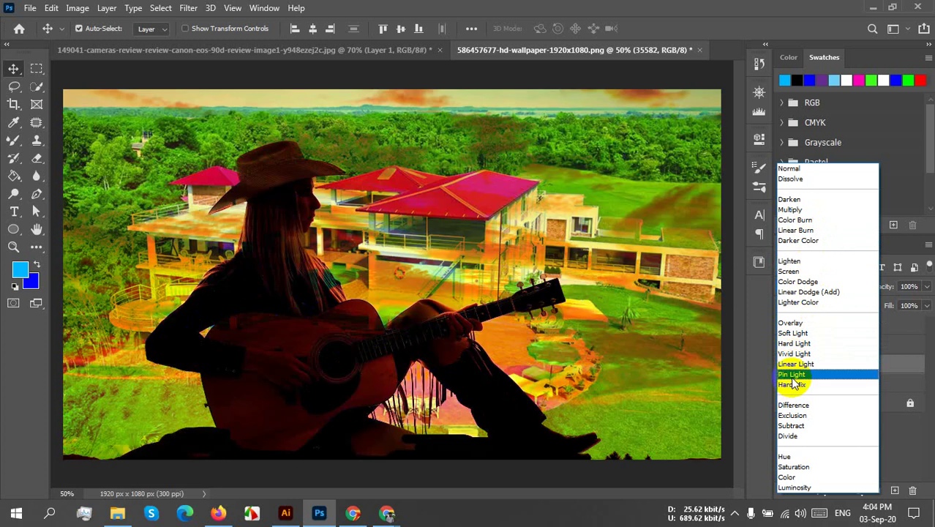
left_click(793, 378)
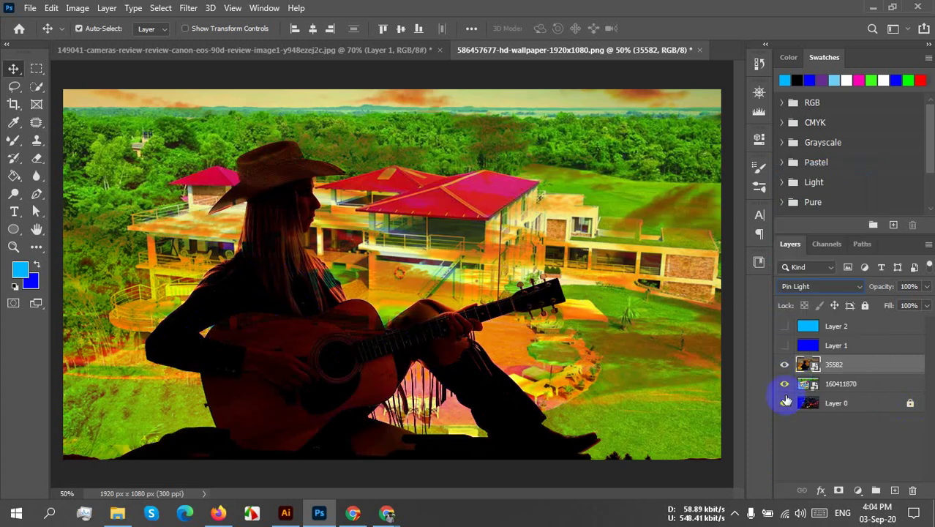
Step: Toggle the 35582 layer's visibility off and on to compare the pool photo with and without the blend
left_click(785, 365)
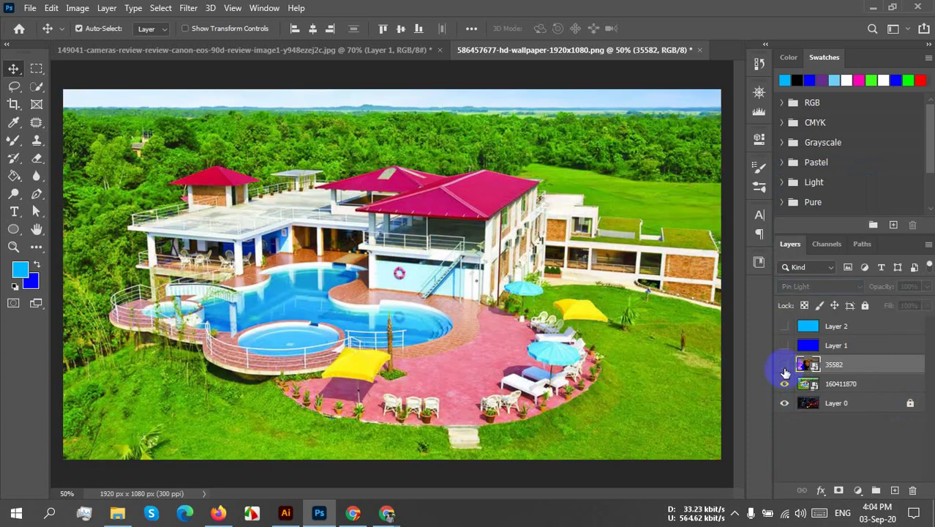
left_click(784, 366)
left_click(784, 365)
left_click(785, 365)
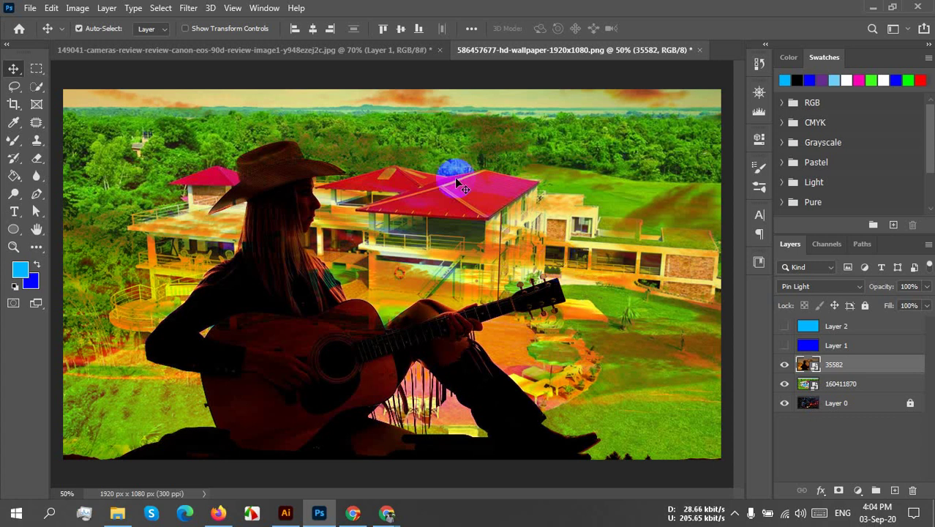
left_click(735, 512)
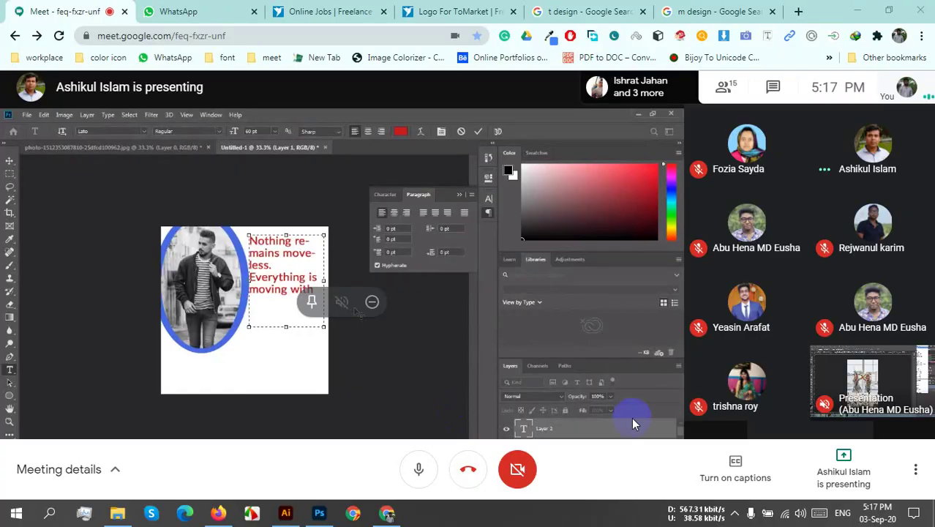